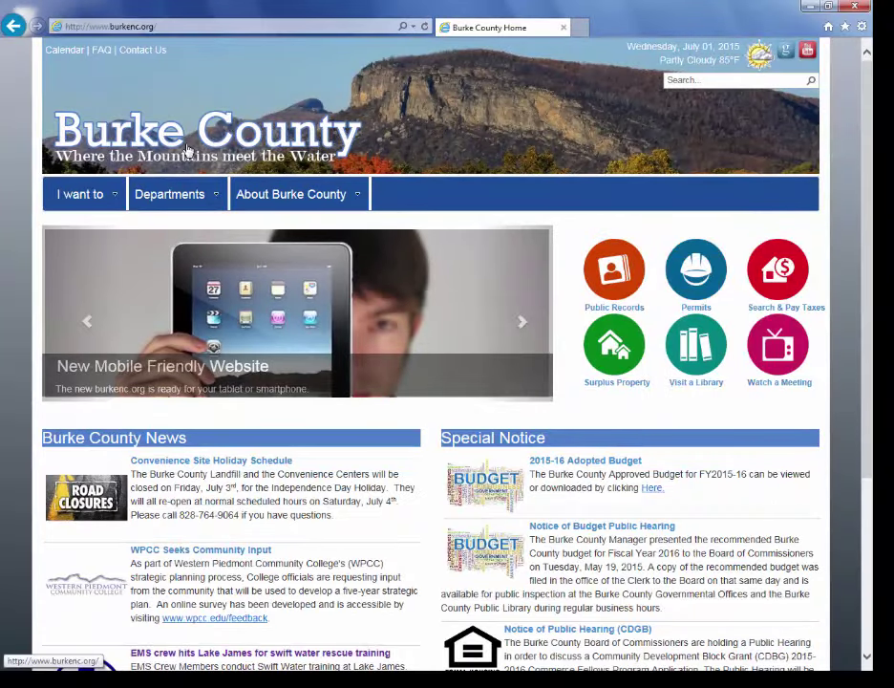
Open the 'I want to' dropdown on the Burke County home page.
mouse_move(105, 270)
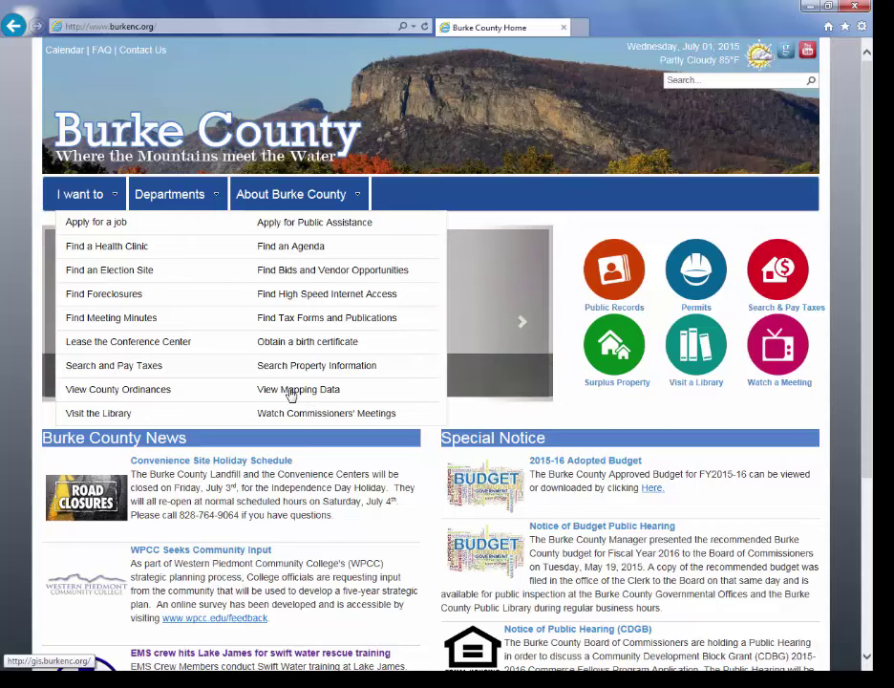
Choose View Mapping Data to load the gis.burkenc.org mapping site.
left_click(292, 391)
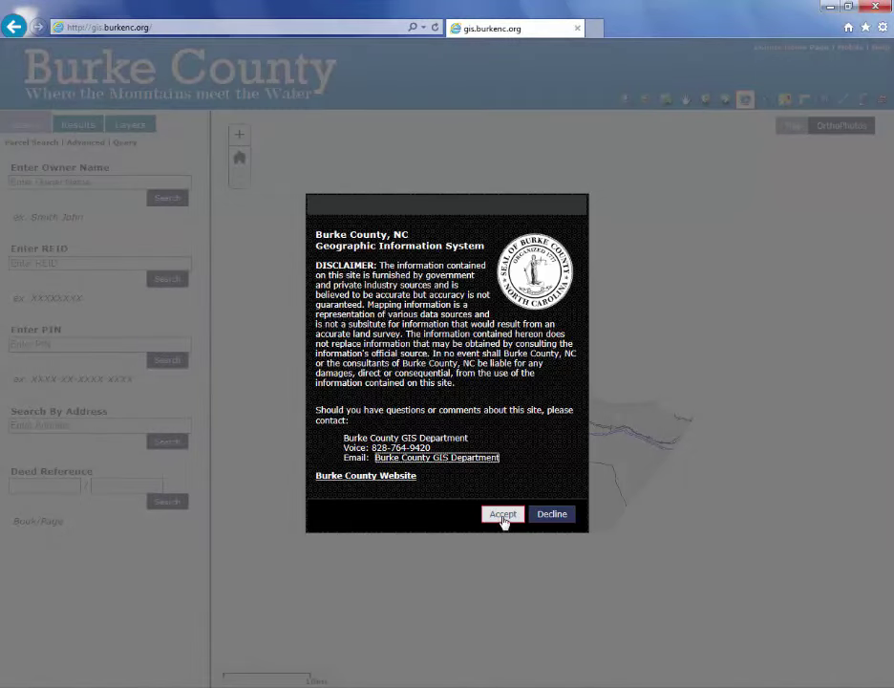
Accept the disclaimer, preview the 2014 OrthoPhotos, then return to the plain Map view.
left_click(504, 516)
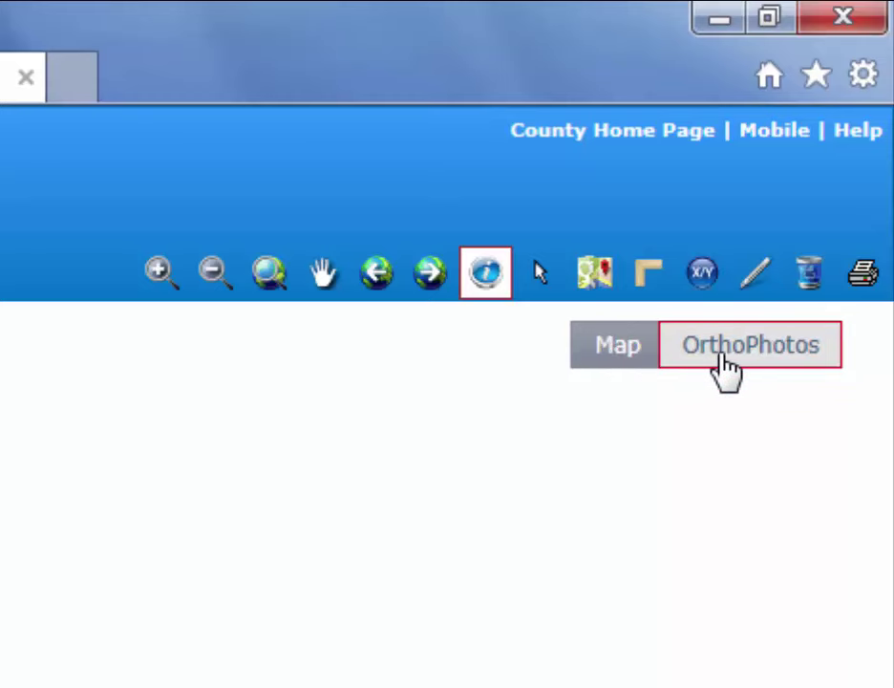
left_click(723, 371)
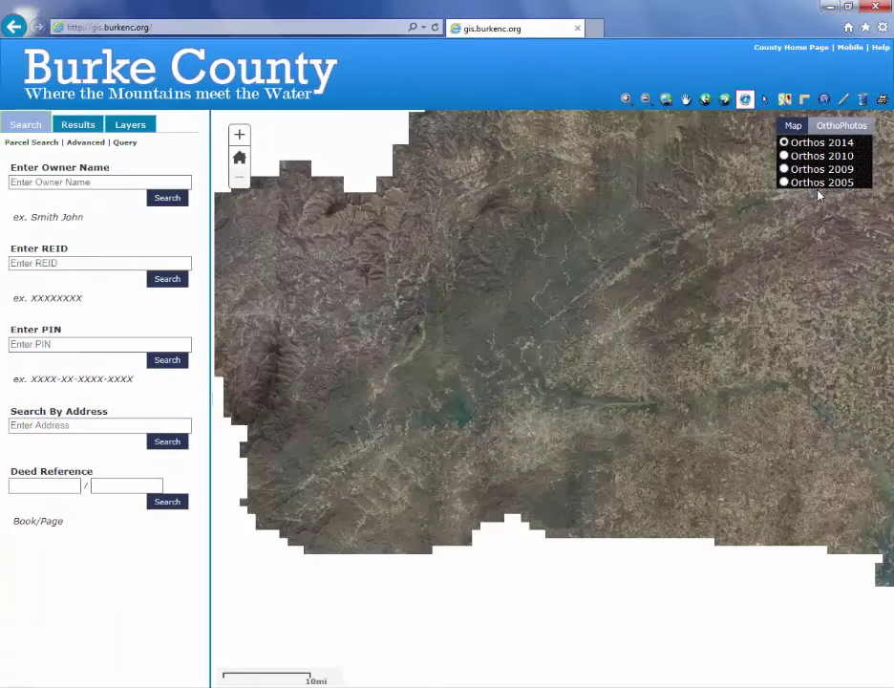
left_click(792, 128)
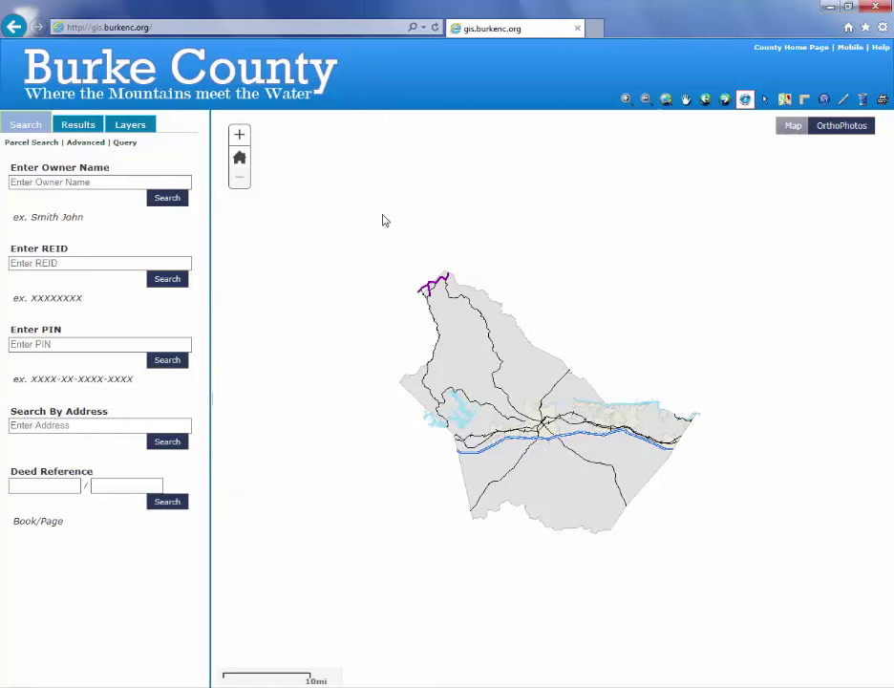
Search owner name 'burke coun' and pick BURKE COUNTY, returning 132 parcel records.
left_click(87, 181)
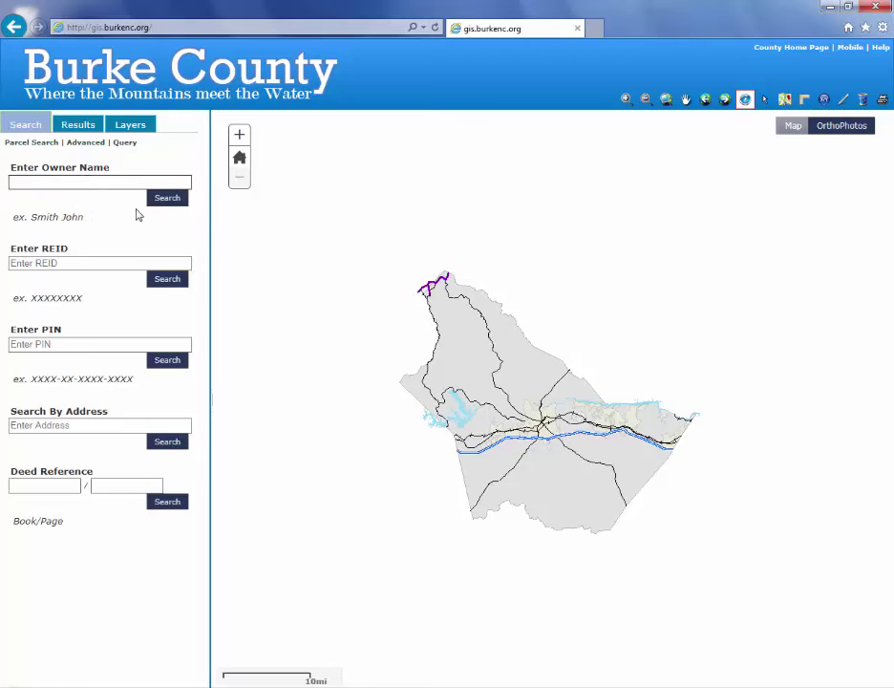
type("burke cou")
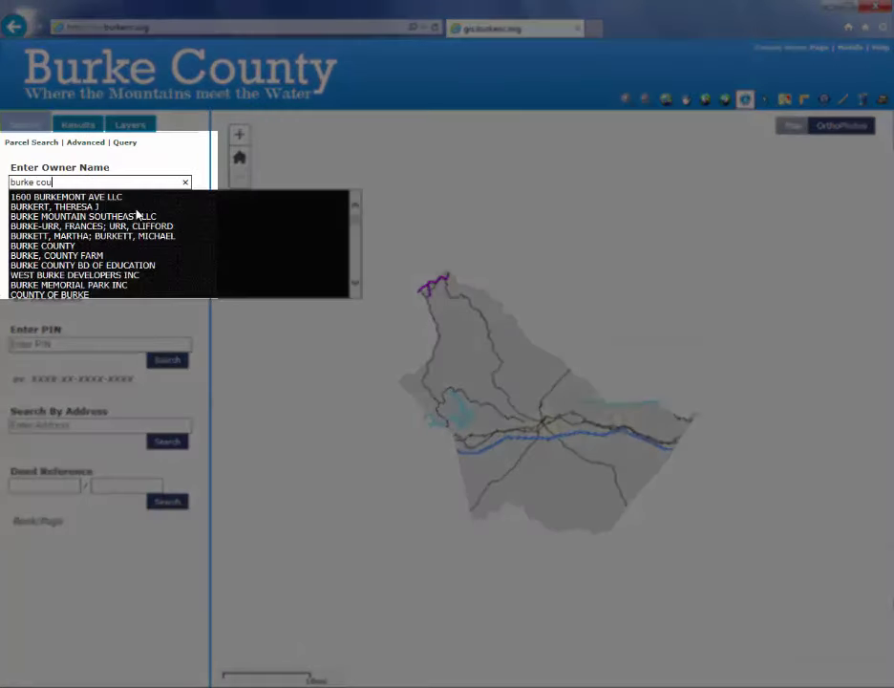
type("nty")
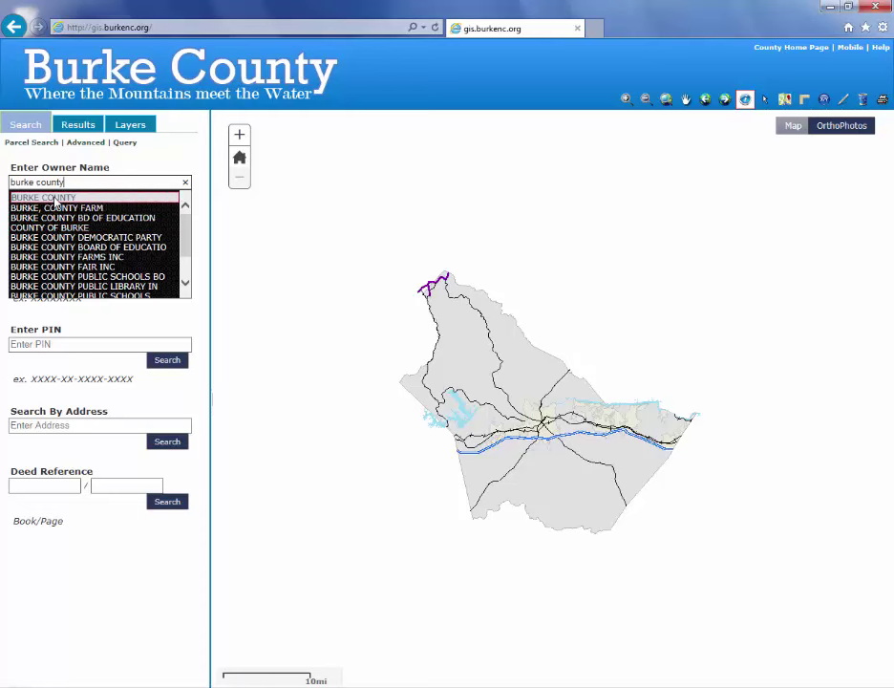
left_click(55, 198)
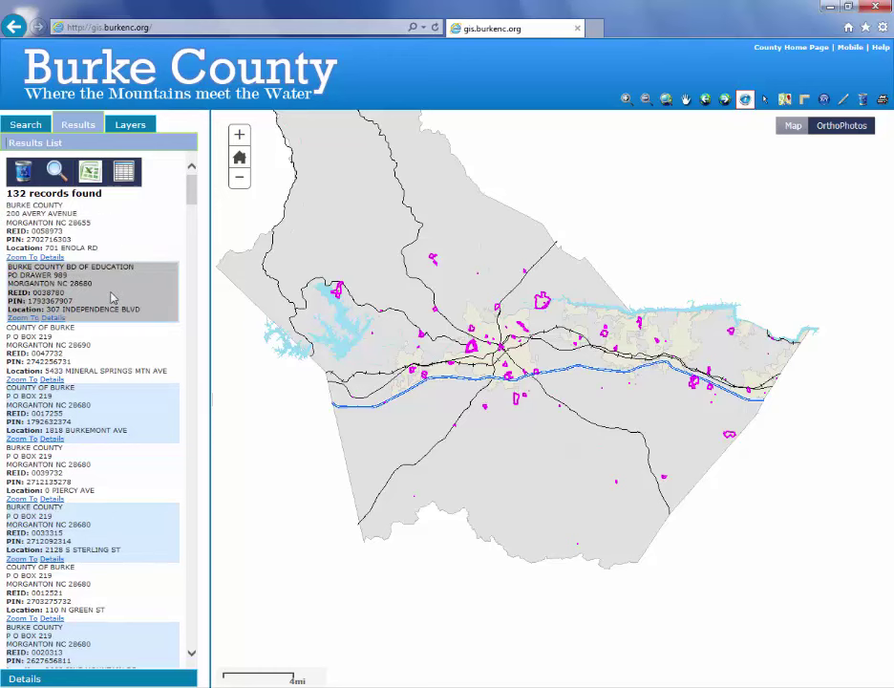
Find the 110 N GREEN ST record in the results and zoom to its details.
scroll(119, 298, "down", 3)
scroll(119, 299, "down", 4)
scroll(119, 302, "up", 7)
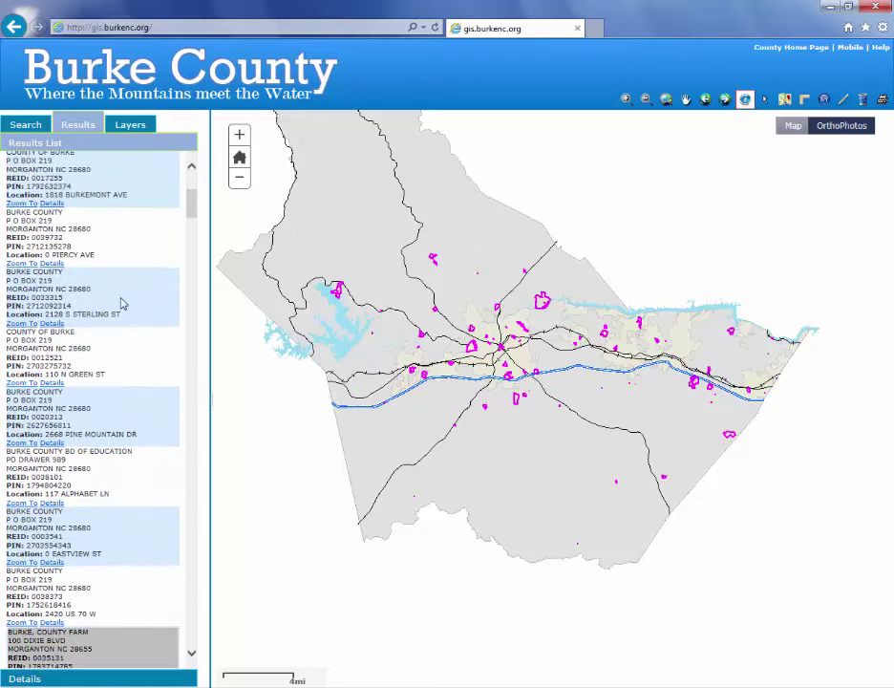
scroll(128, 315, "down", 1)
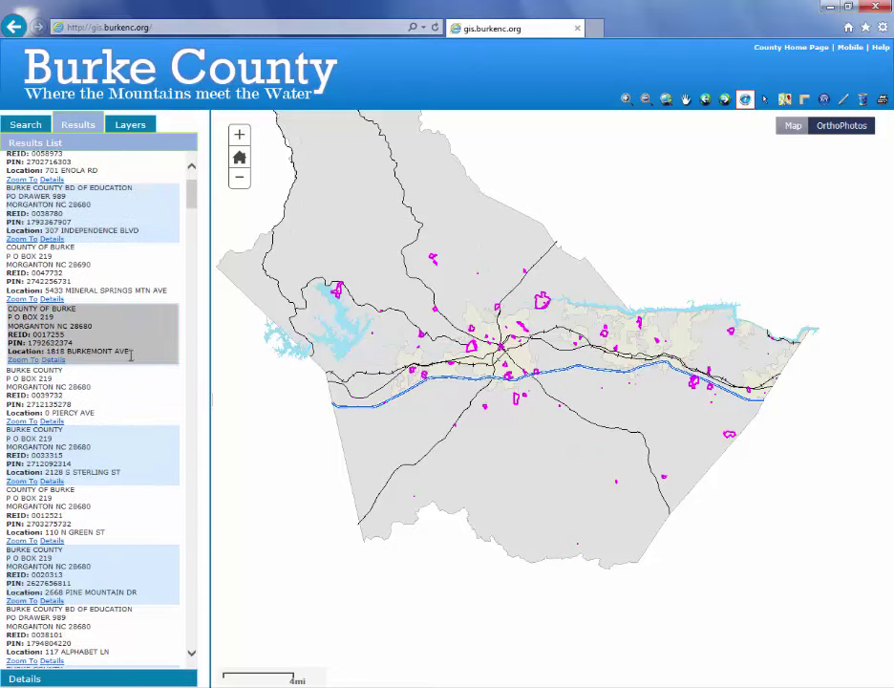
scroll(124, 401, "down", 1)
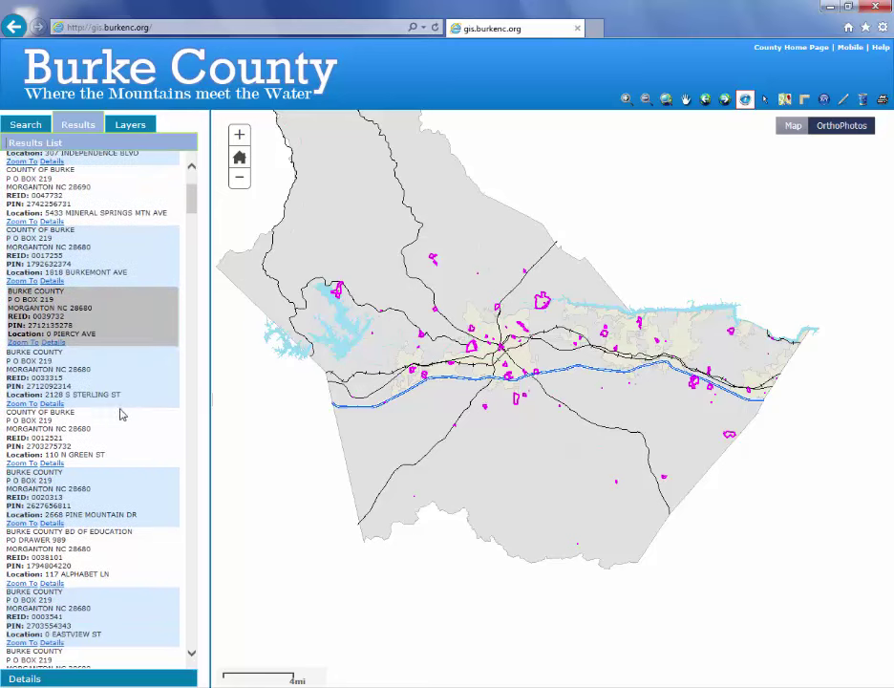
left_click(53, 462)
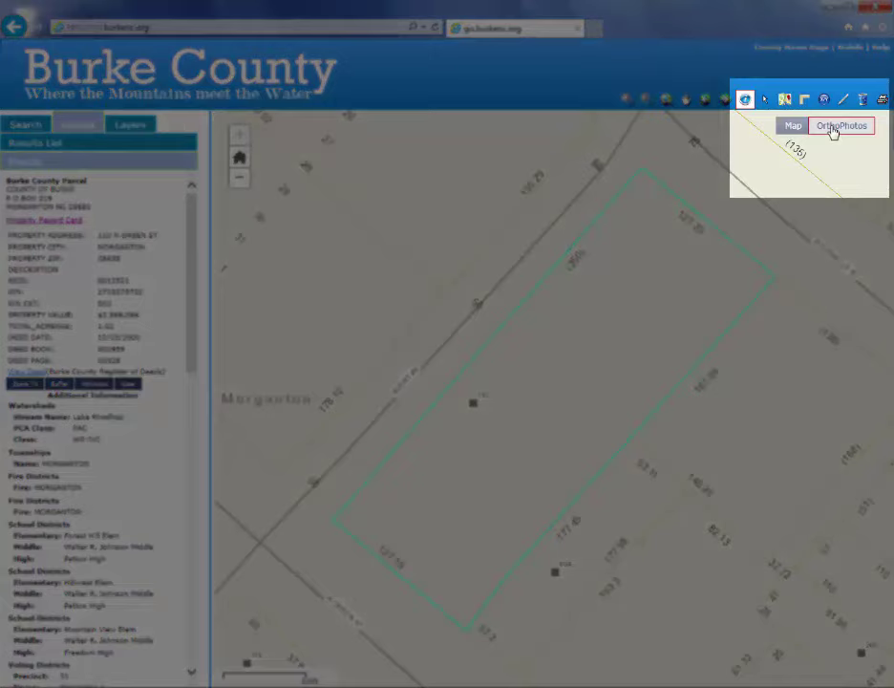
Show OrthoPhotos under the parcel, compare Orthos 2009, then settle on Orthos 2014.
left_click(832, 129)
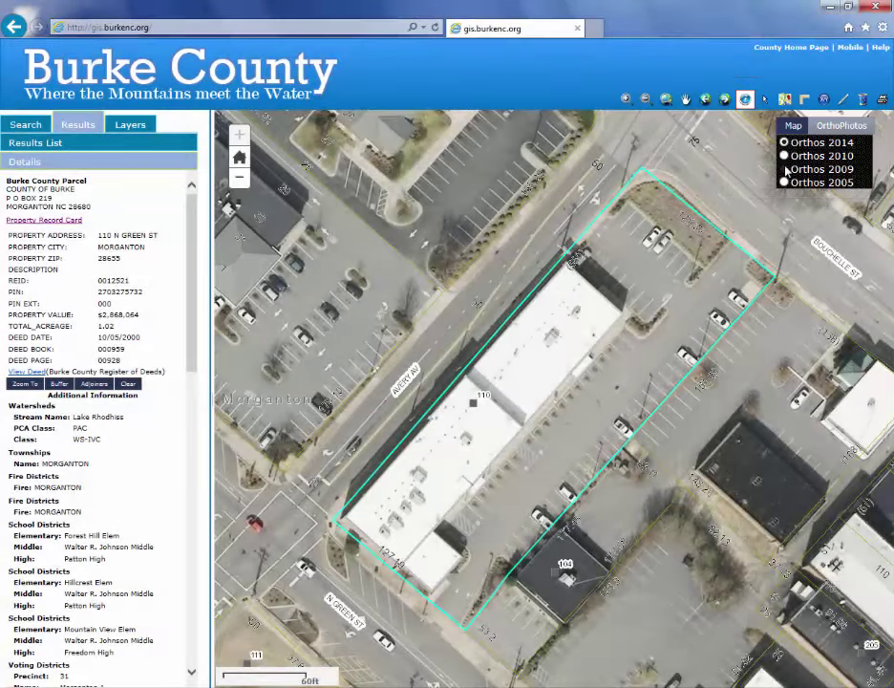
left_click(784, 169)
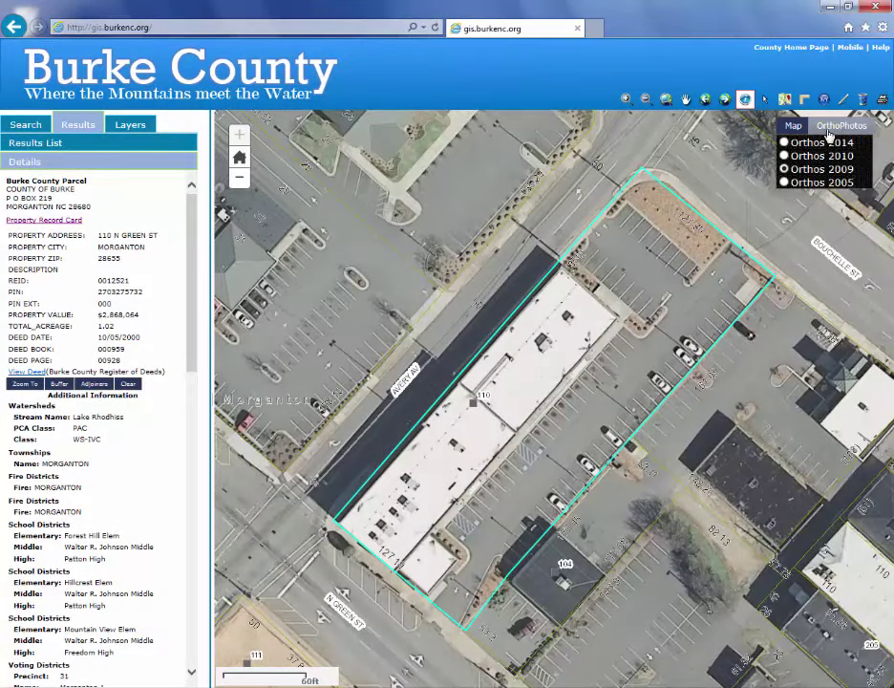
left_click(786, 143)
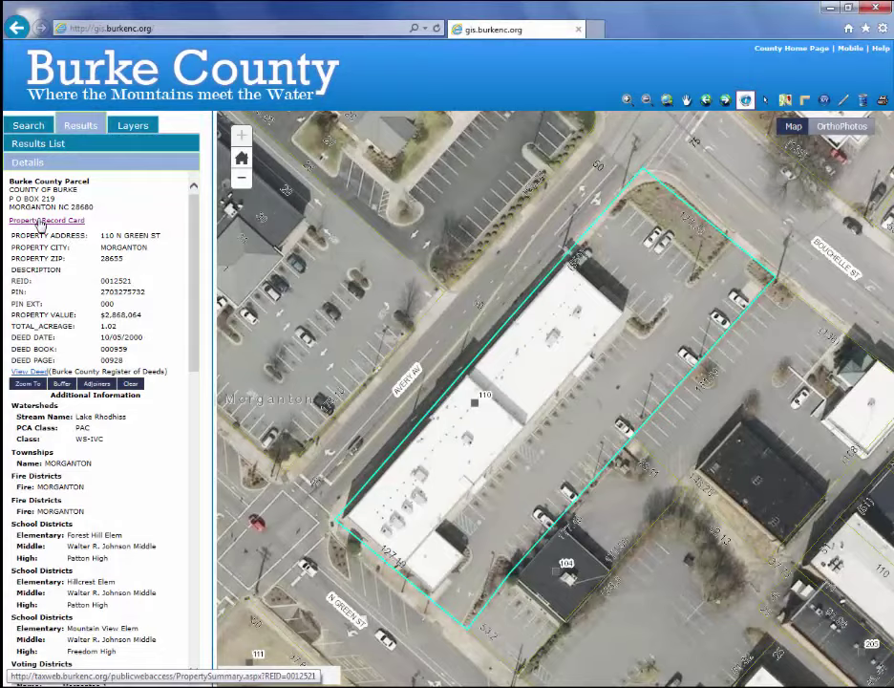
Review the Property Record Card's Buildings, Outbuildings, Land, Deeds, Notes, Sales and Photos tabs, then close it.
left_click(42, 220)
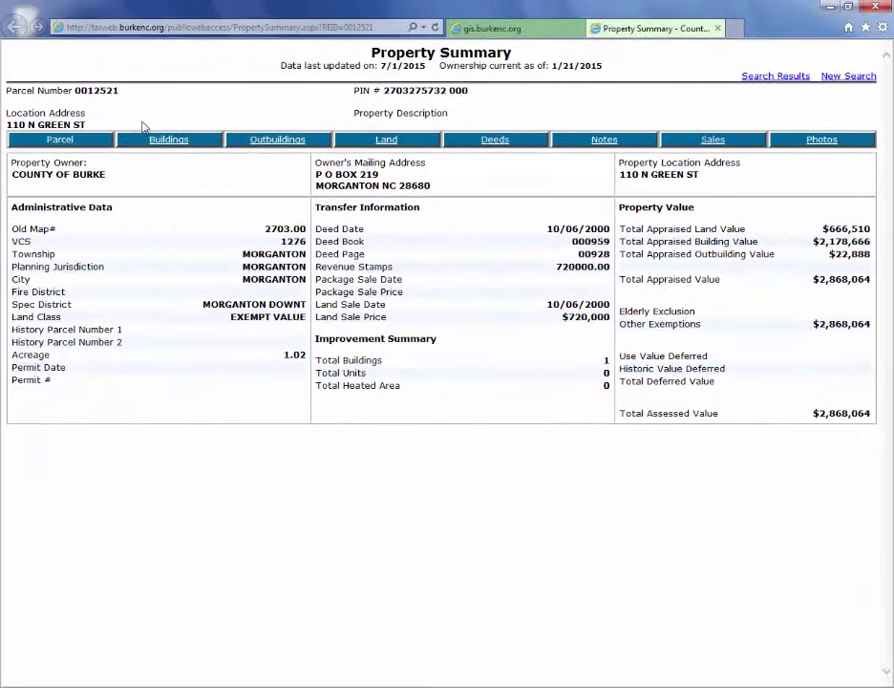
left_click(168, 141)
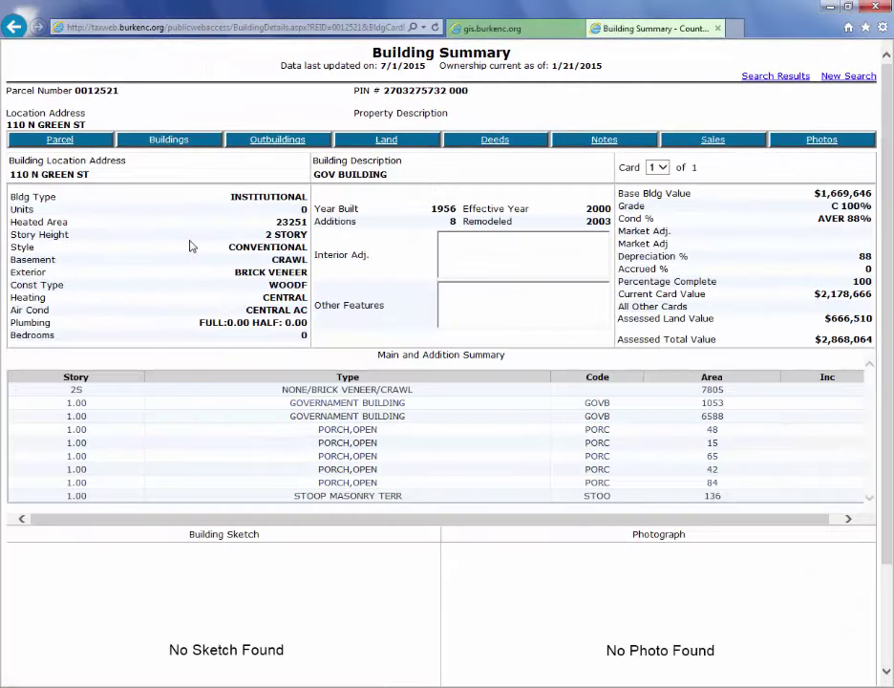
left_click(274, 141)
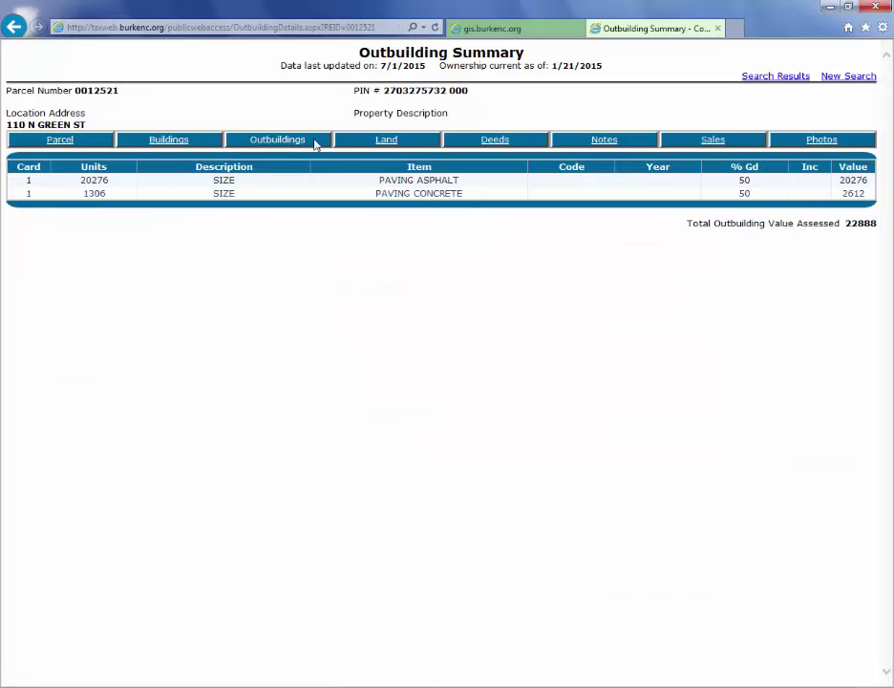
left_click(386, 142)
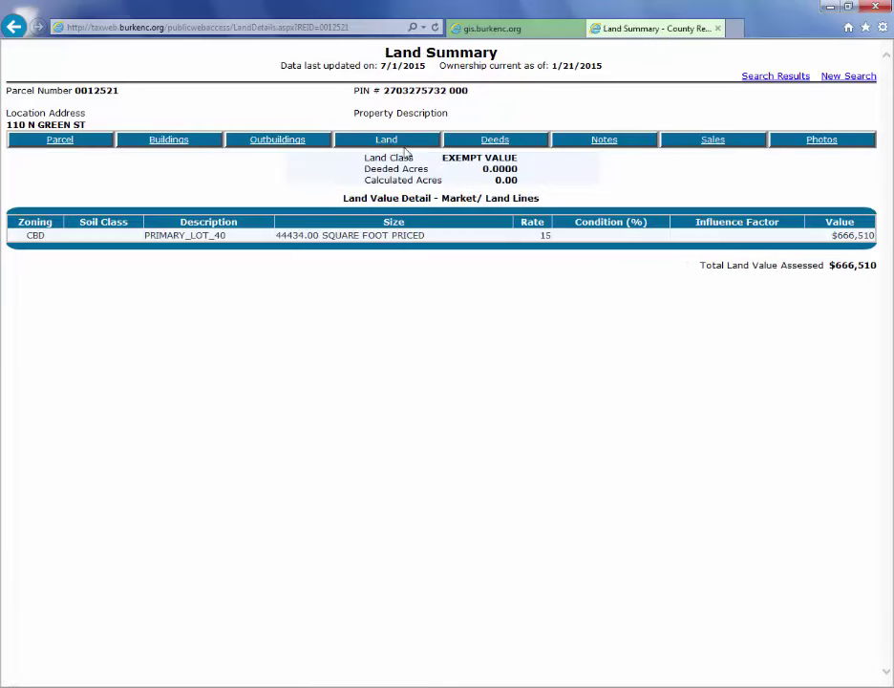
left_click(497, 144)
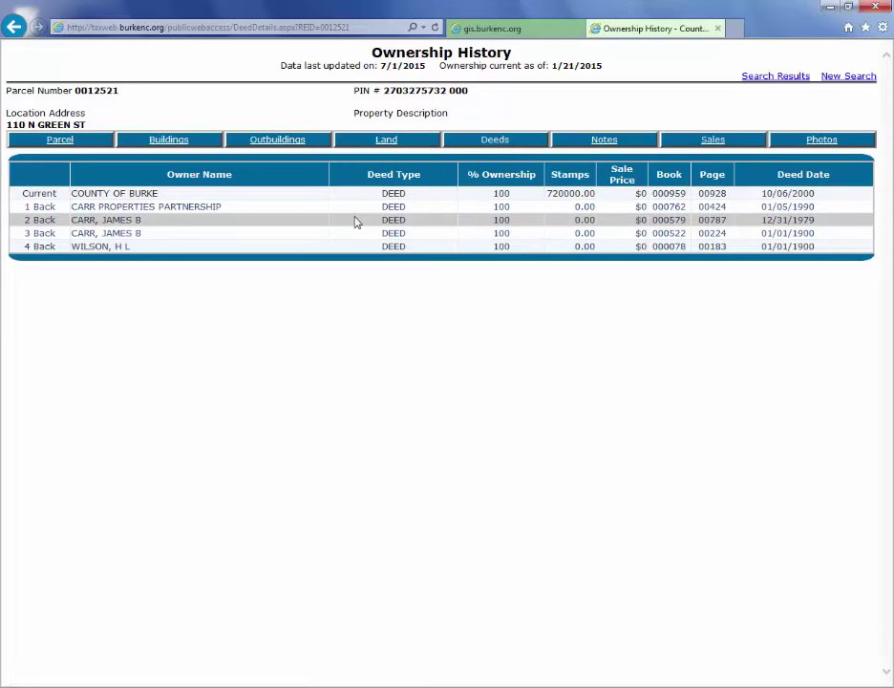
left_click(606, 144)
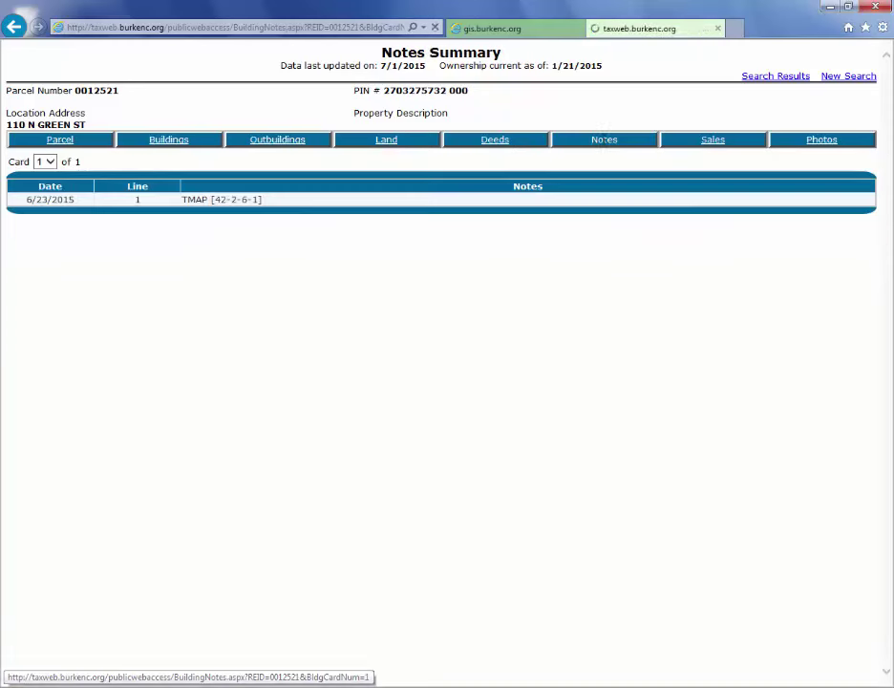
left_click(714, 142)
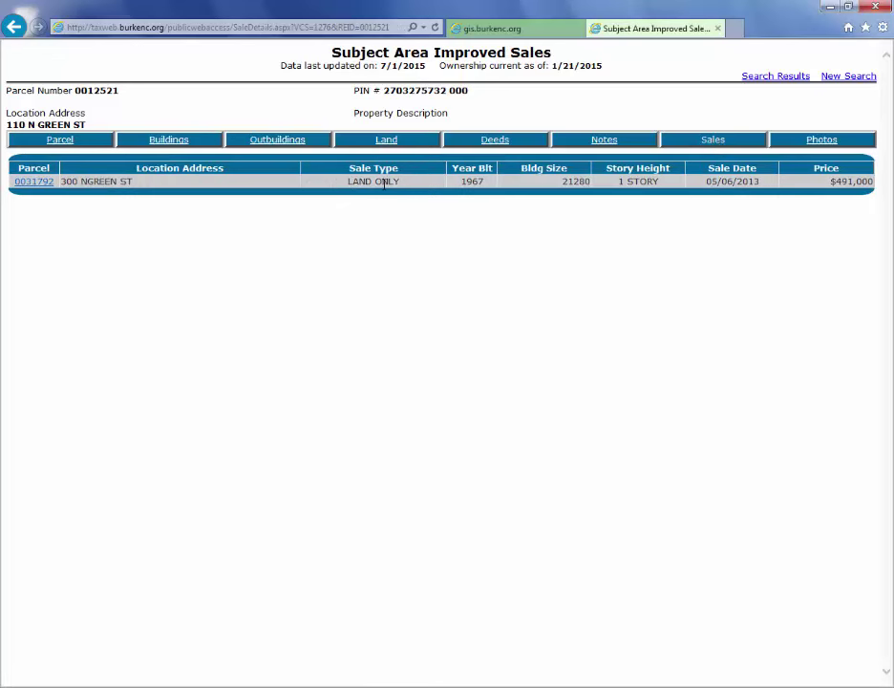
left_click(823, 142)
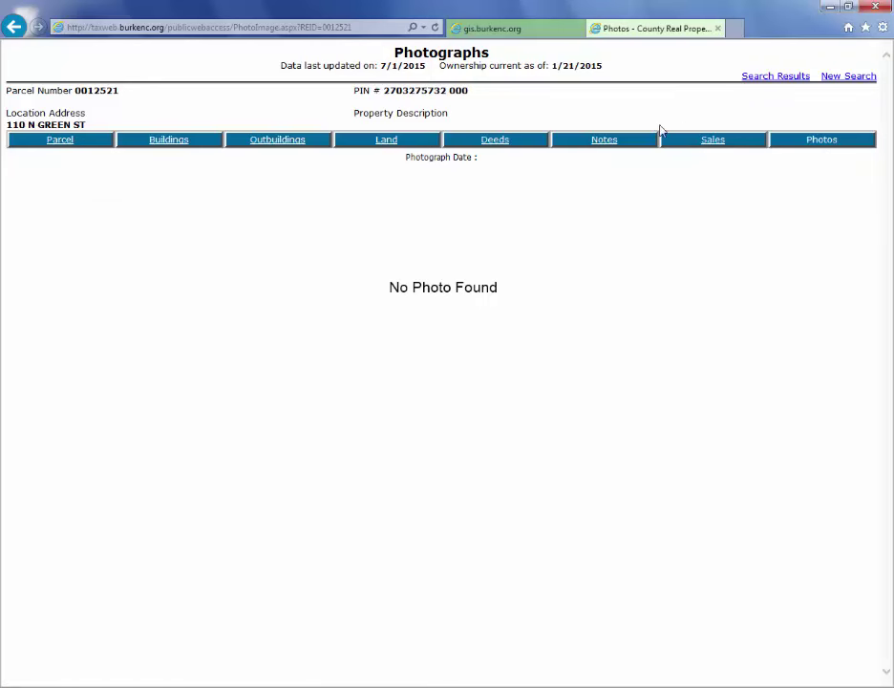
left_click(718, 28)
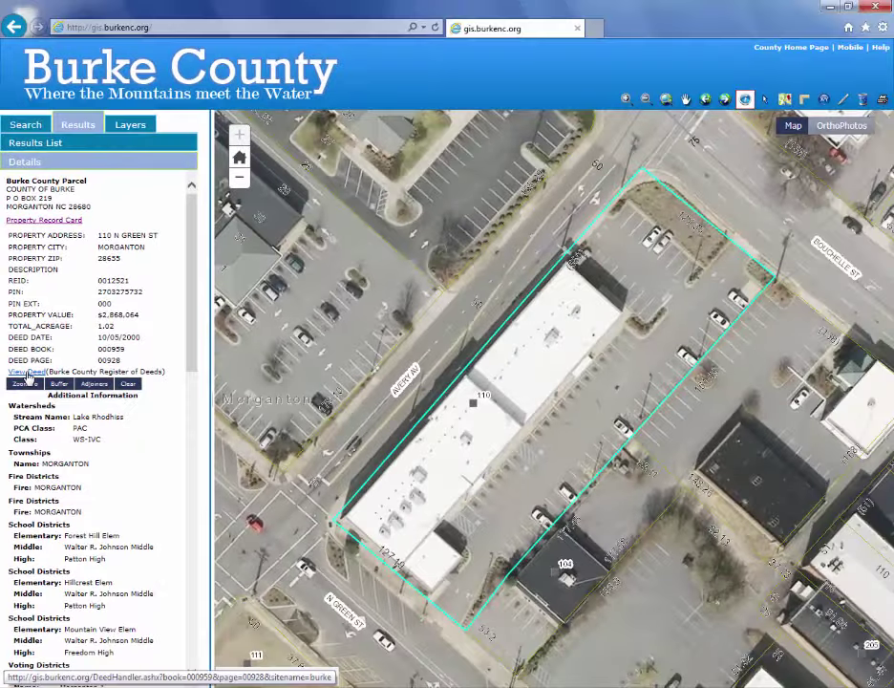
View the 2000 deed at fit width, open the Real Estate Index search, then close the site.
left_click(65, 322)
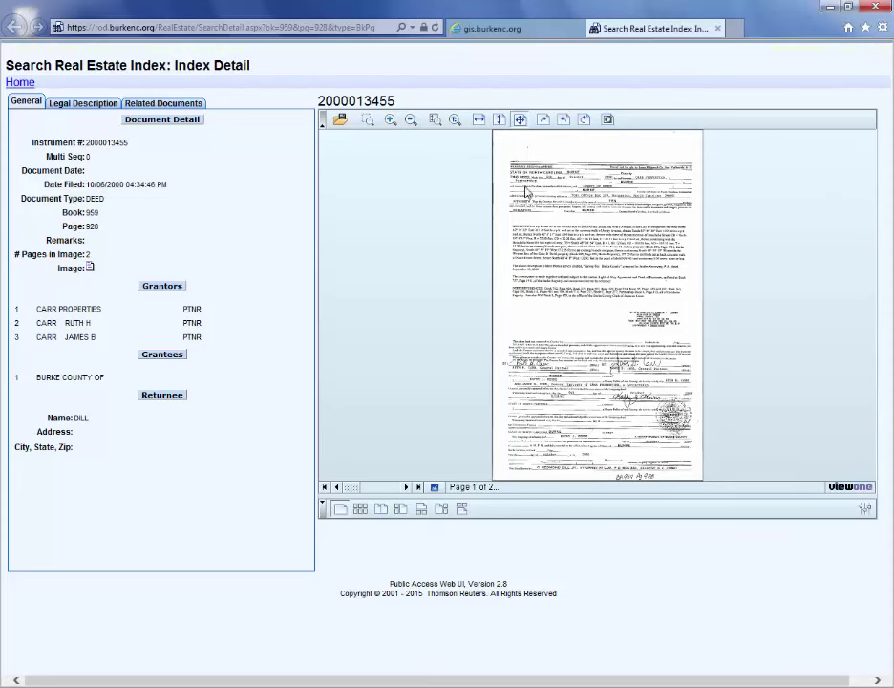
left_click(482, 119)
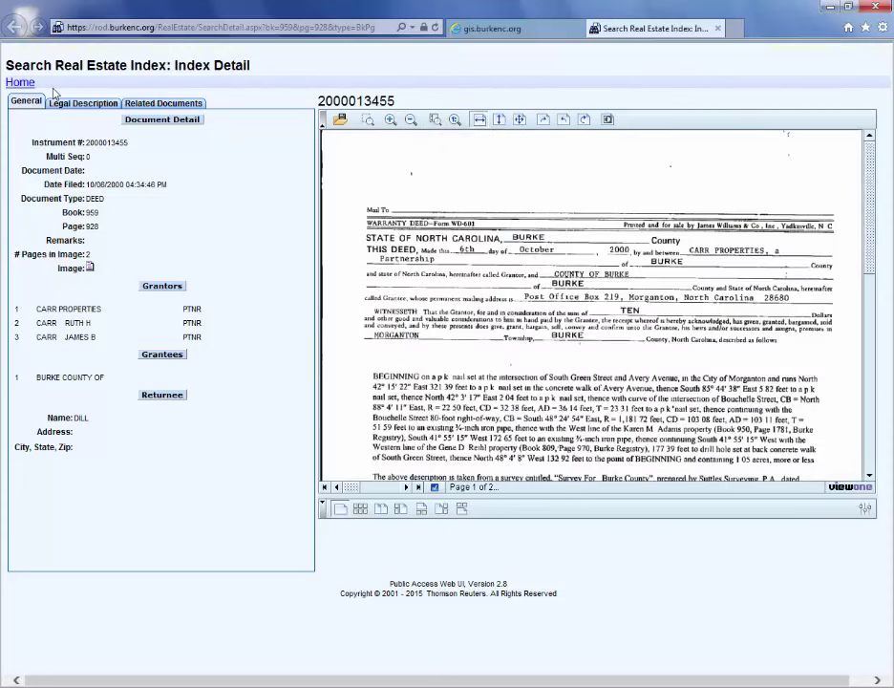
left_click(19, 83)
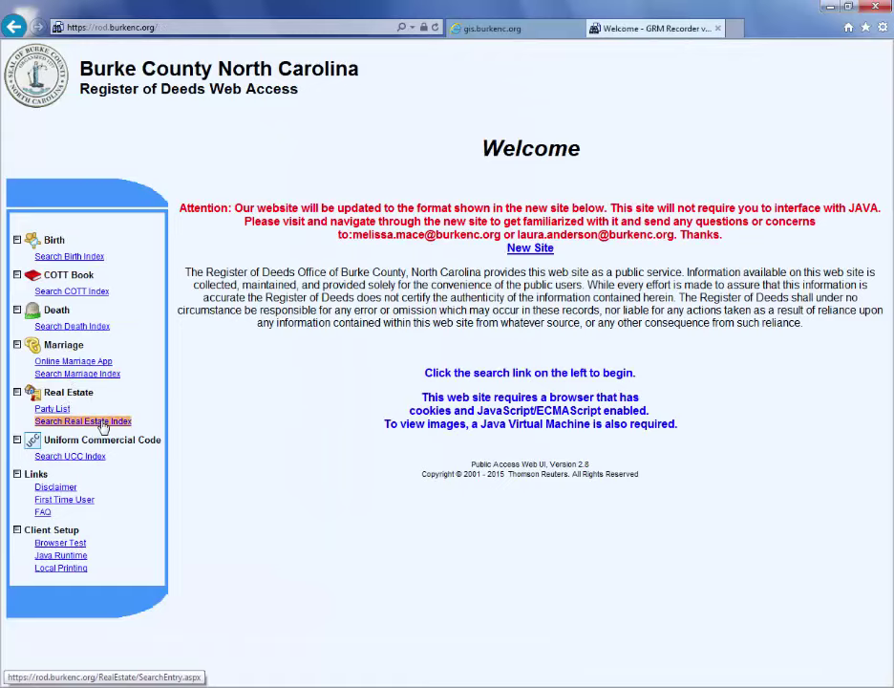
left_click(95, 421)
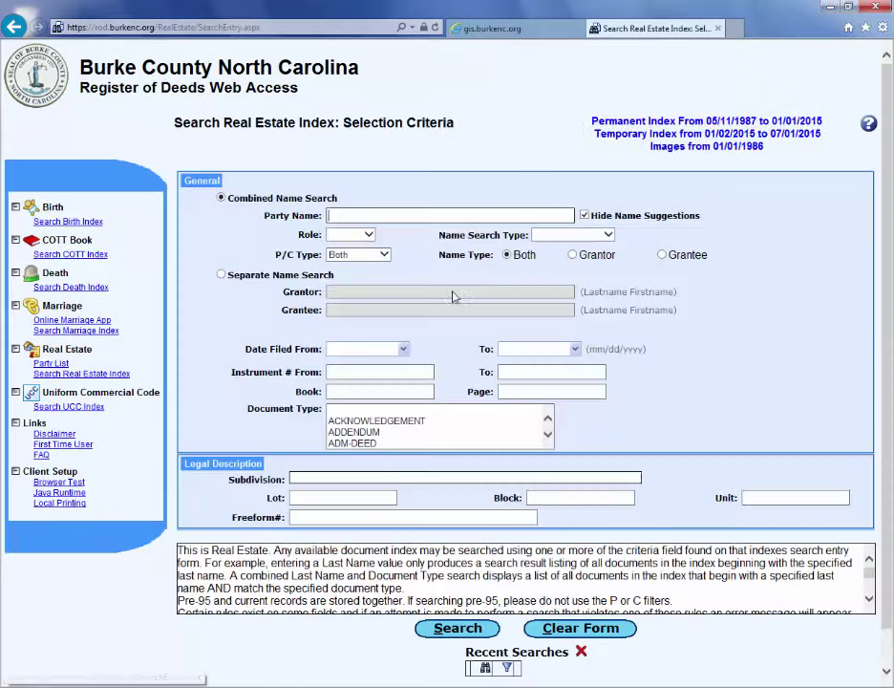
left_click(717, 28)
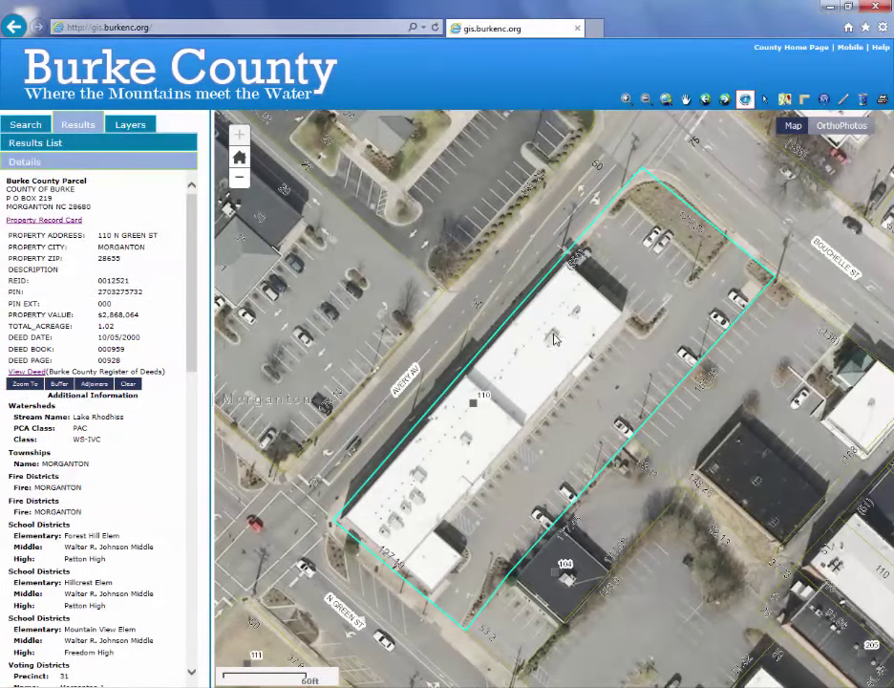
Zoom the map in onto the 110 N Green St parcel outline from its details panel.
scroll(556, 354, "down", 2)
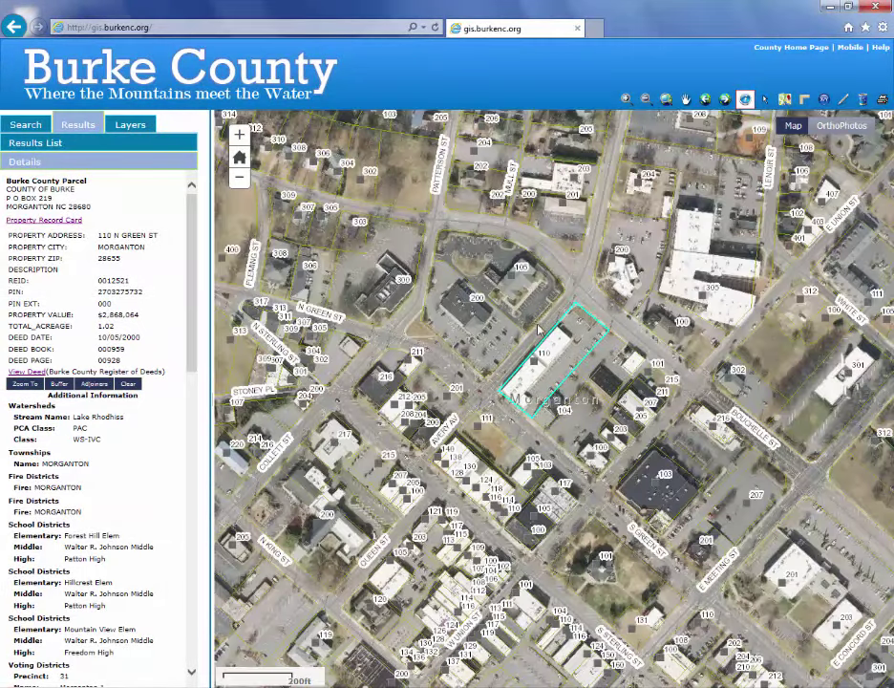
scroll(535, 334, "down", 1)
scroll(526, 346, "up", 1)
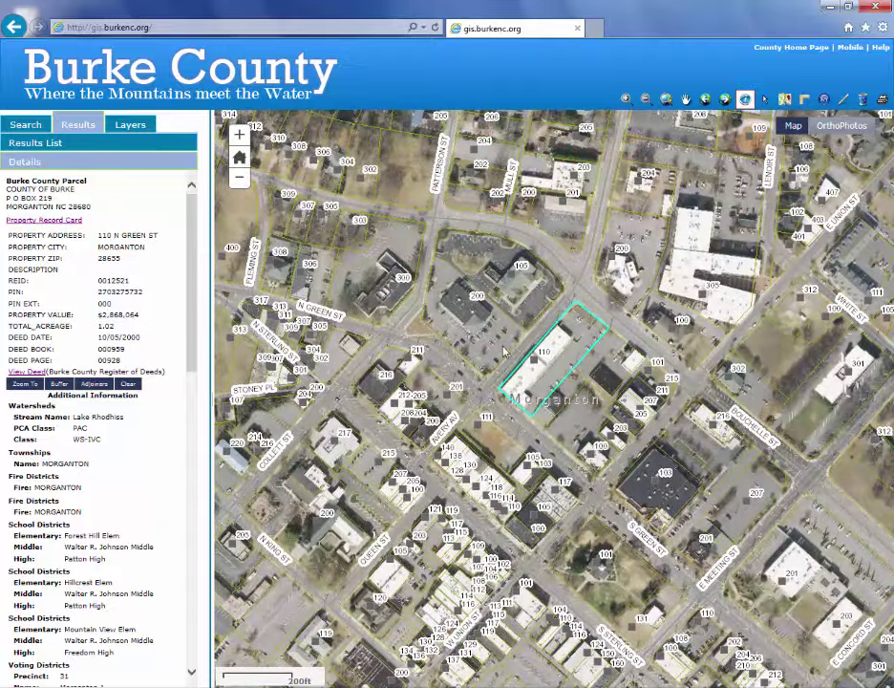
left_click(25, 384)
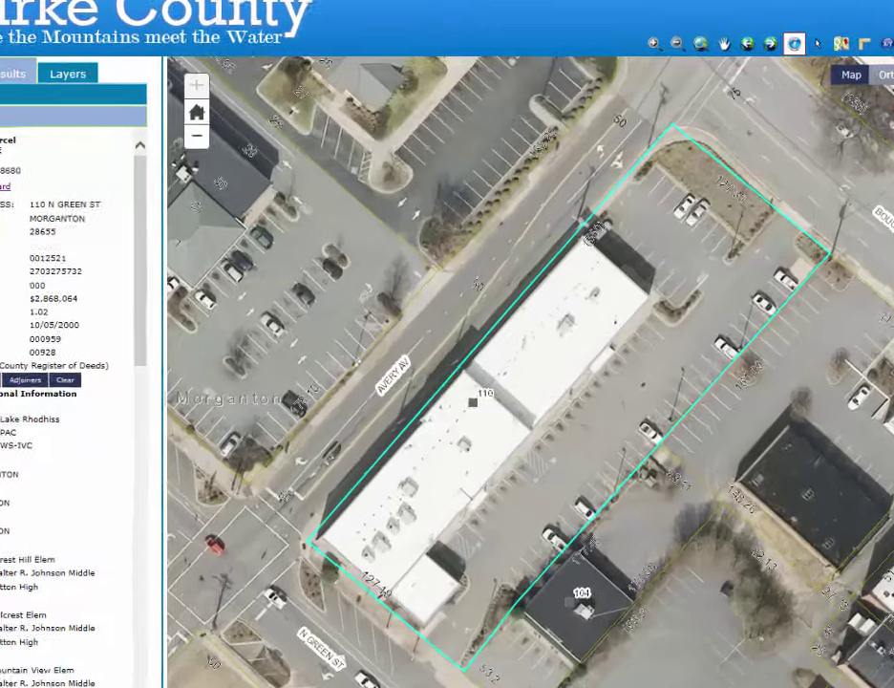
Run a 500-foot buffer around the parcel, listing 80 neighbouring parcels, then close the dialog.
left_click(58, 384)
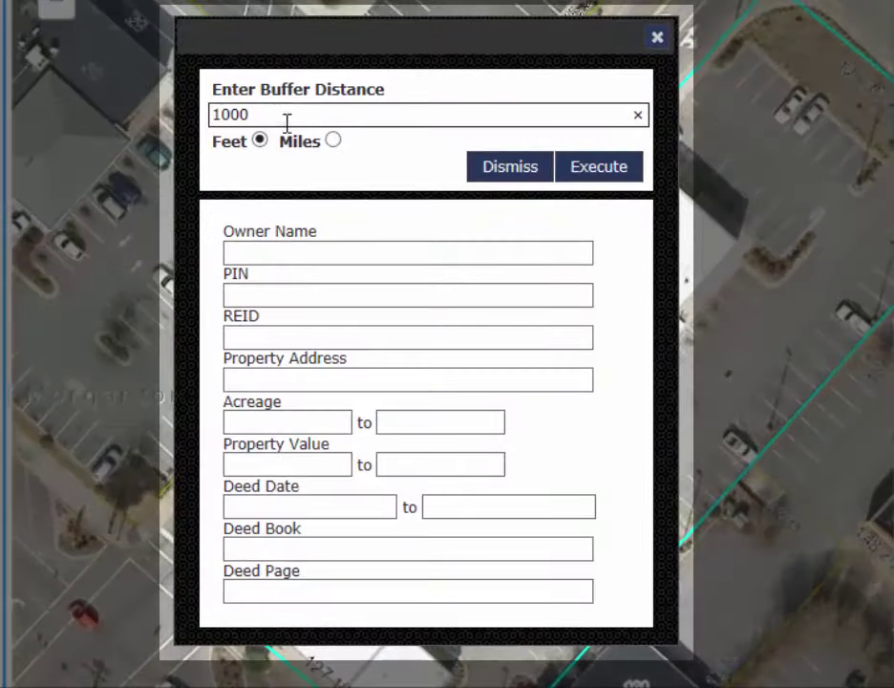
double_click(269, 113)
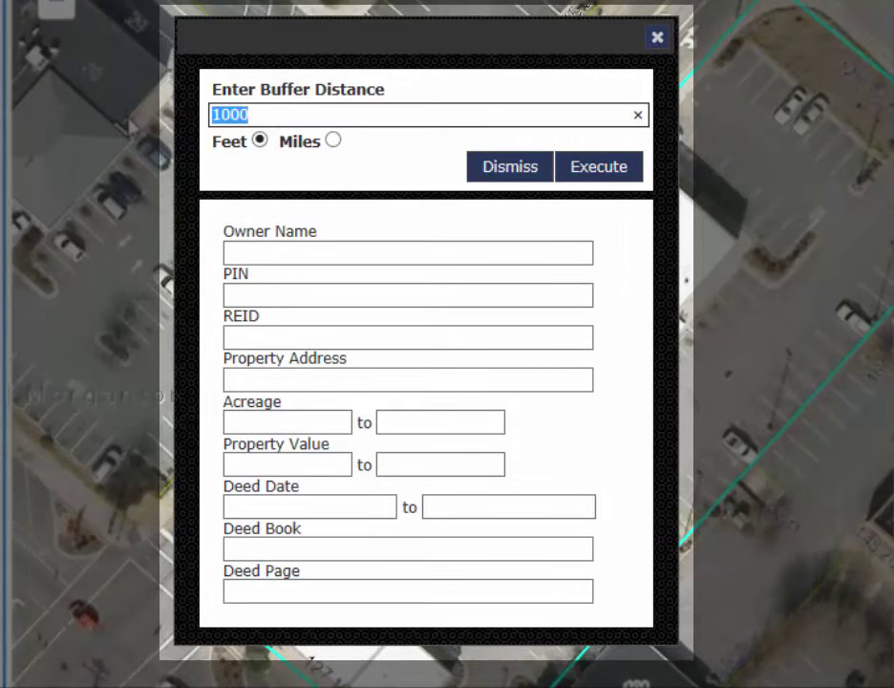
type("500")
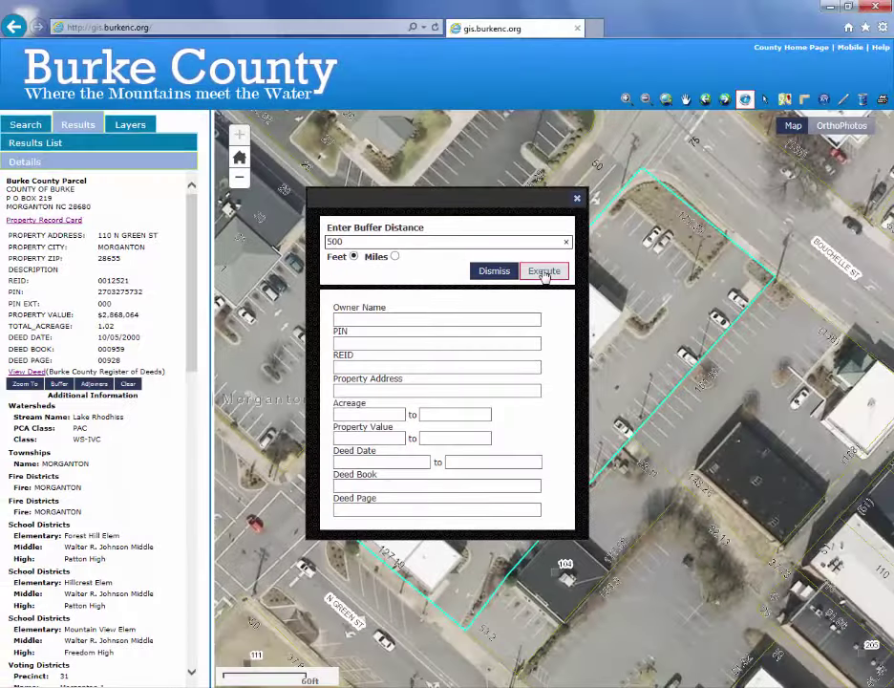
left_click(541, 272)
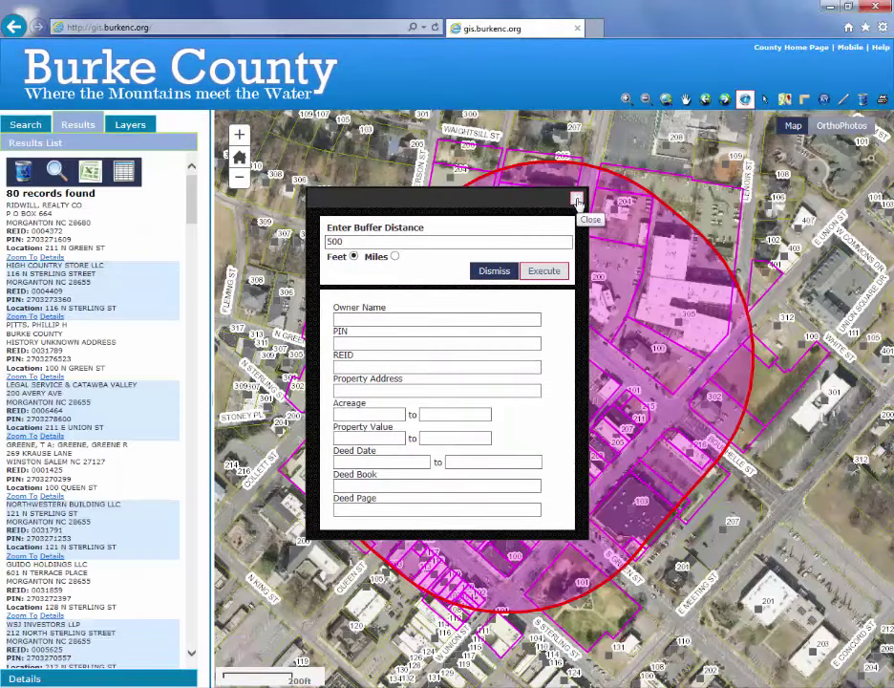
left_click(577, 200)
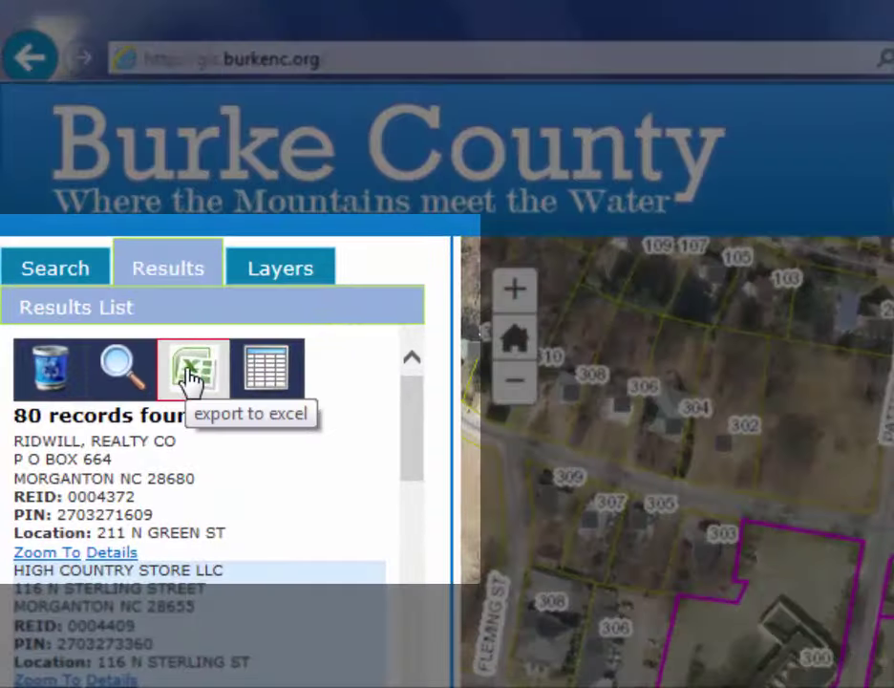
Export the 80 buffer-result parcels to report.csv and open the file in Excel.
left_click(190, 377)
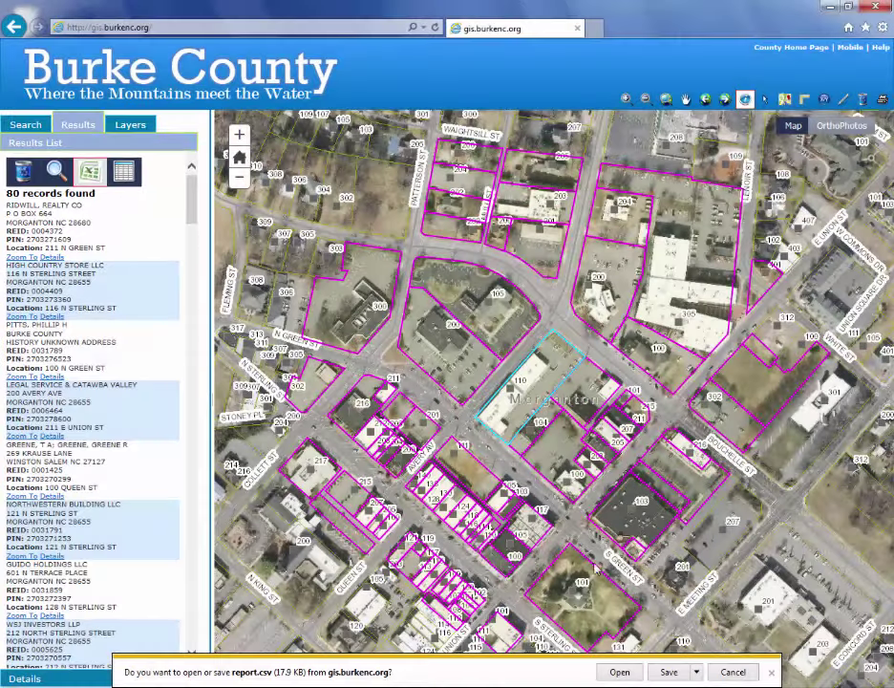
left_click(618, 673)
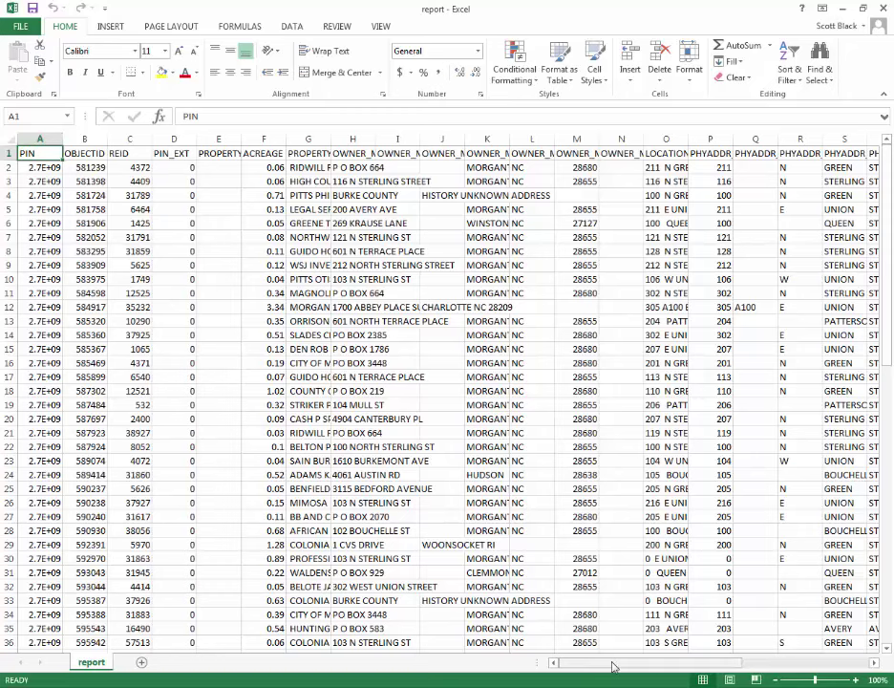
Scroll across the report.csv columns, then close Excel to get back to the map.
left_click_drag(612, 666, 592, 669)
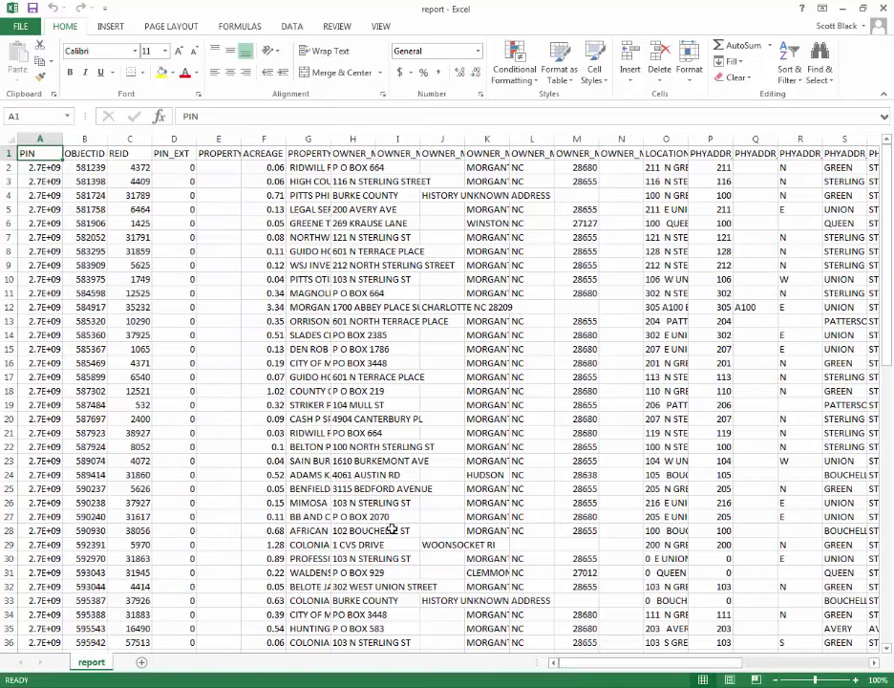
left_click(885, 9)
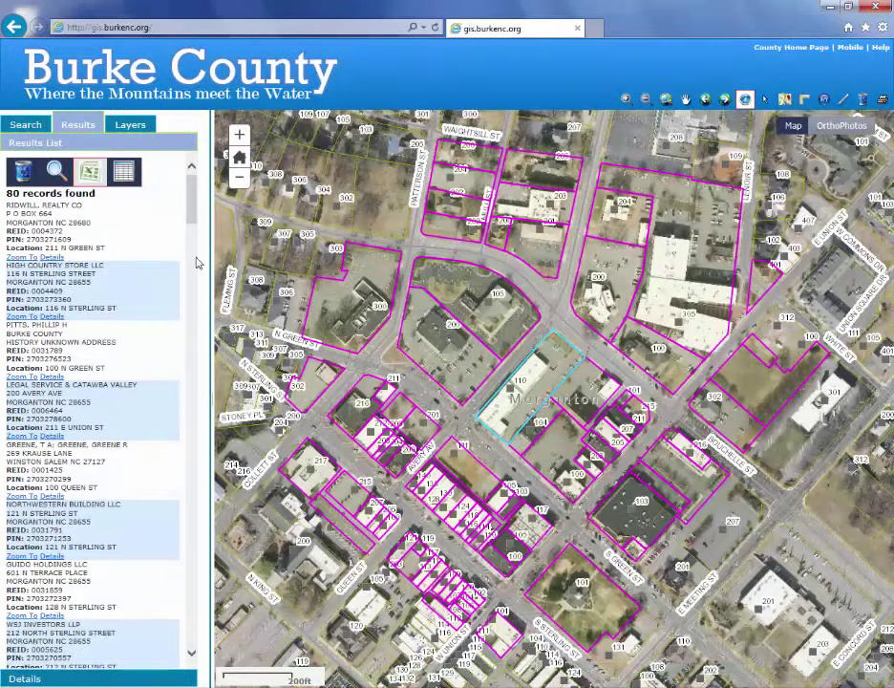
left_click(863, 101)
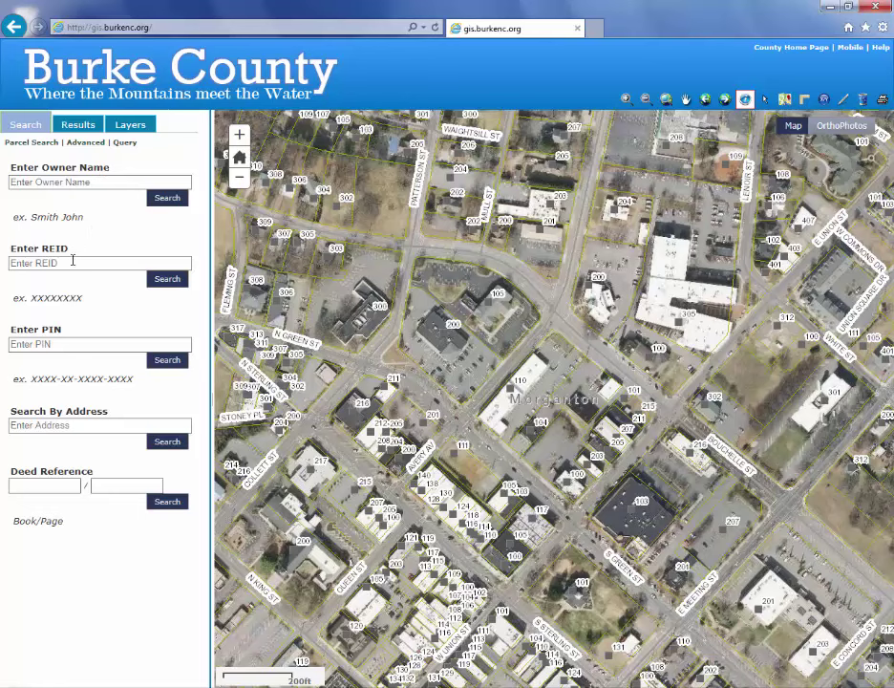
left_click(72, 260)
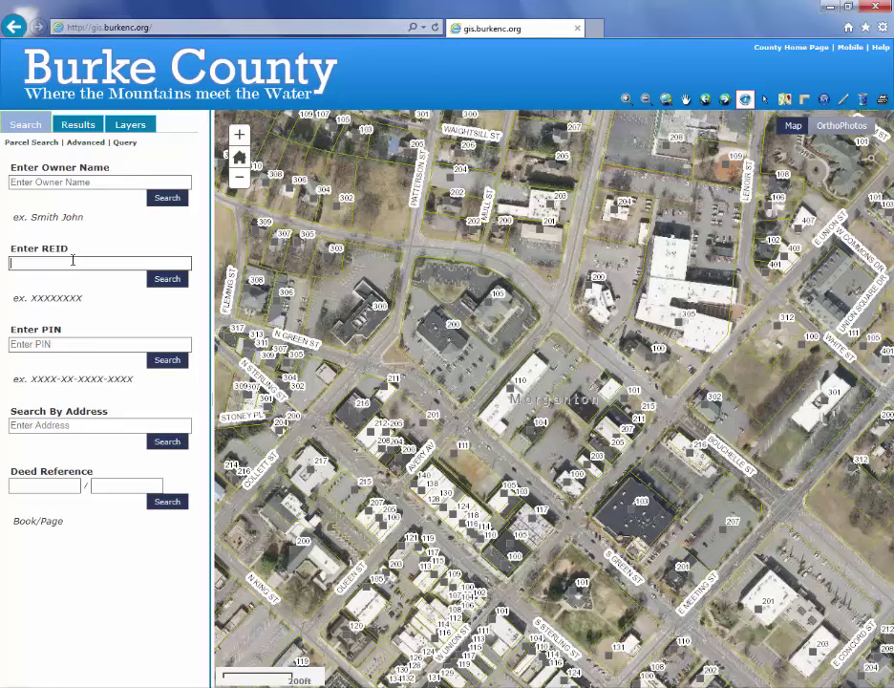
type("37")
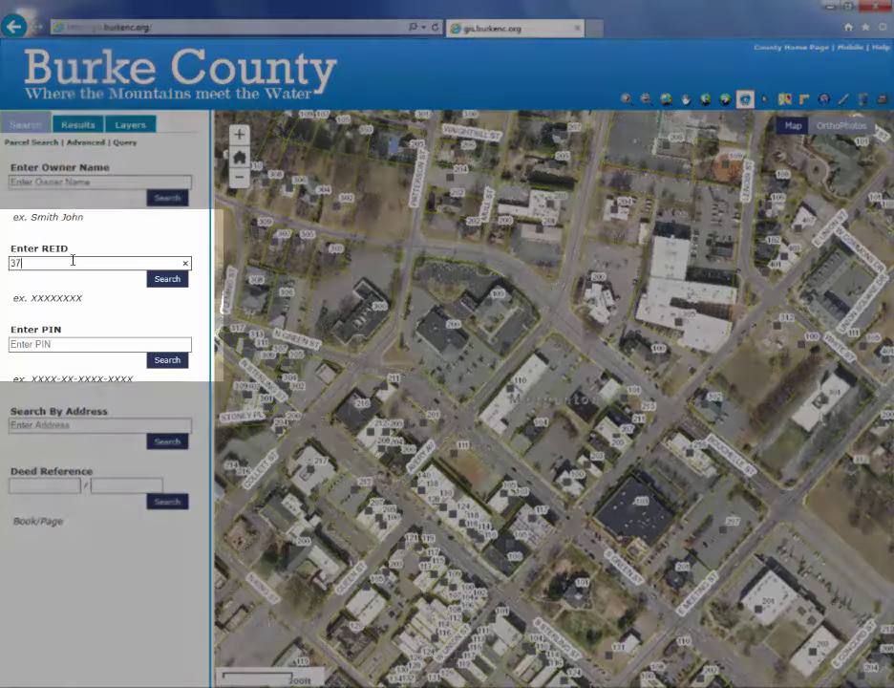
type("922")
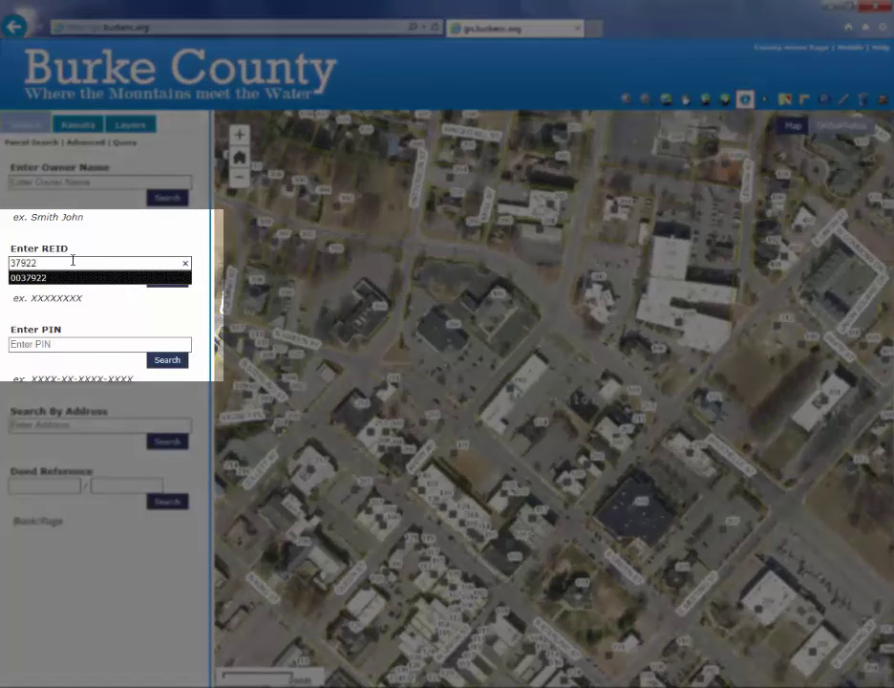
key("Return")
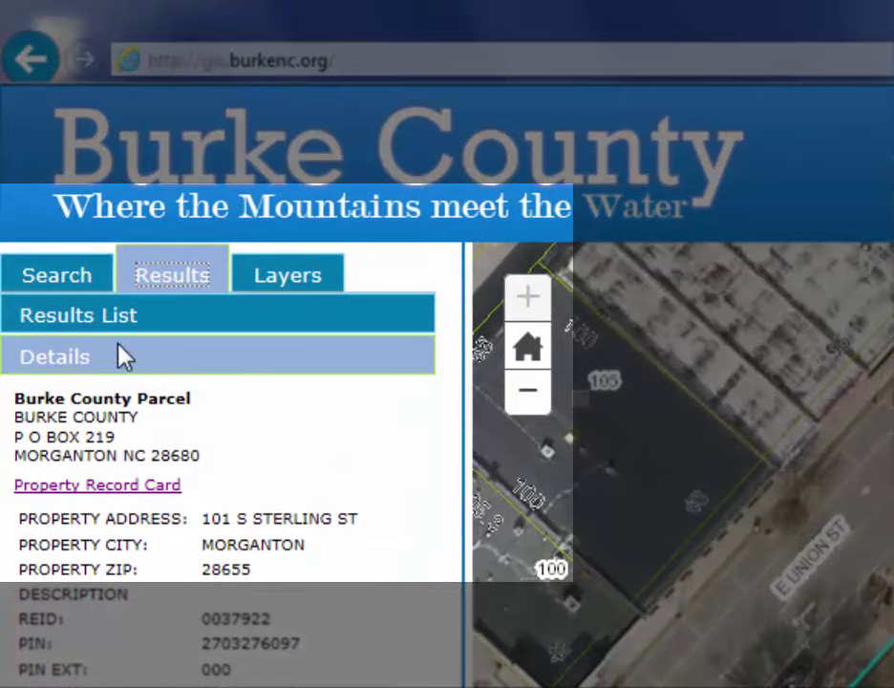
left_click(91, 318)
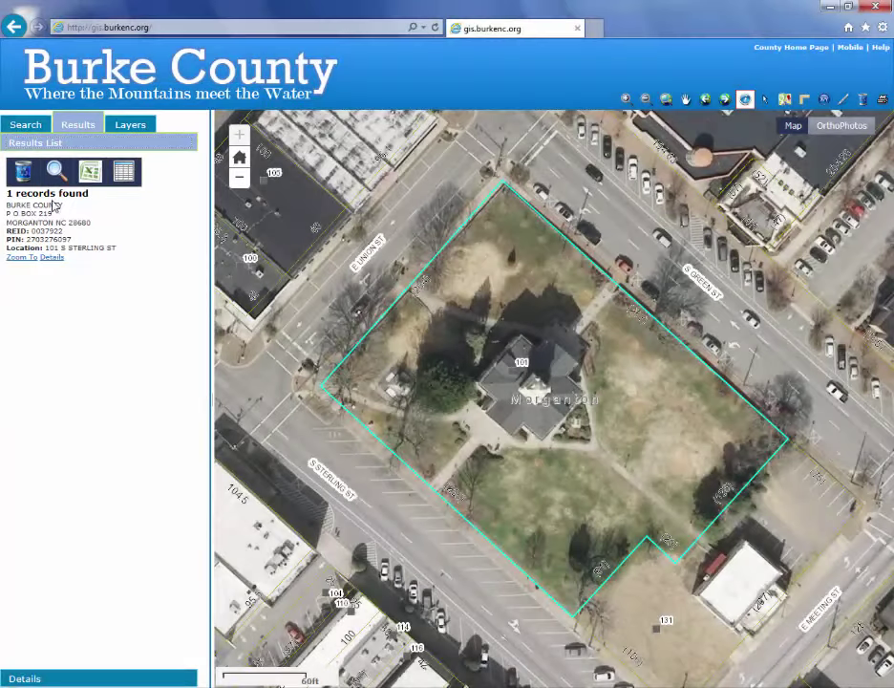
left_click(54, 205)
left_click(24, 678)
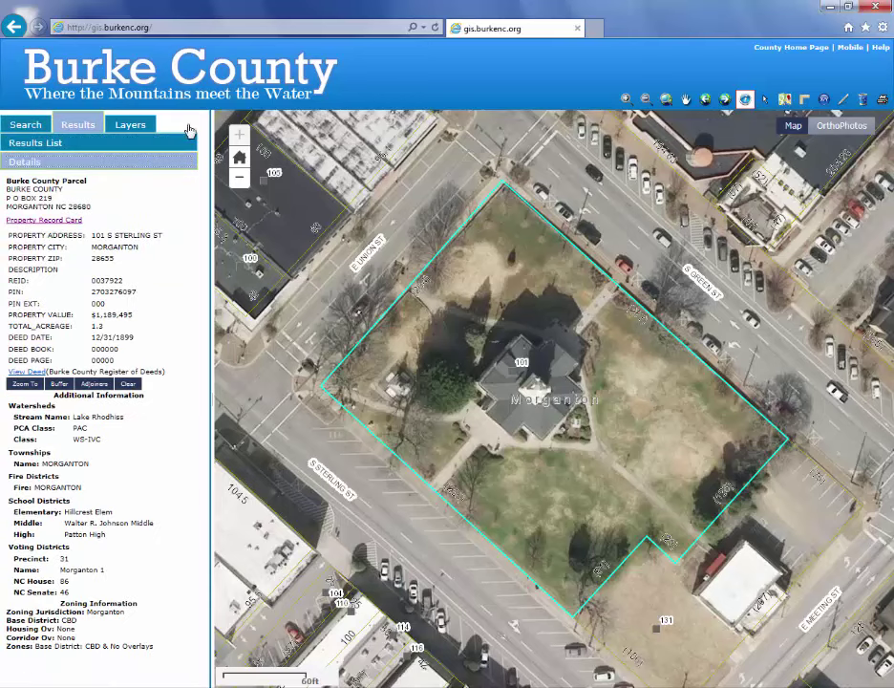
left_click(129, 128)
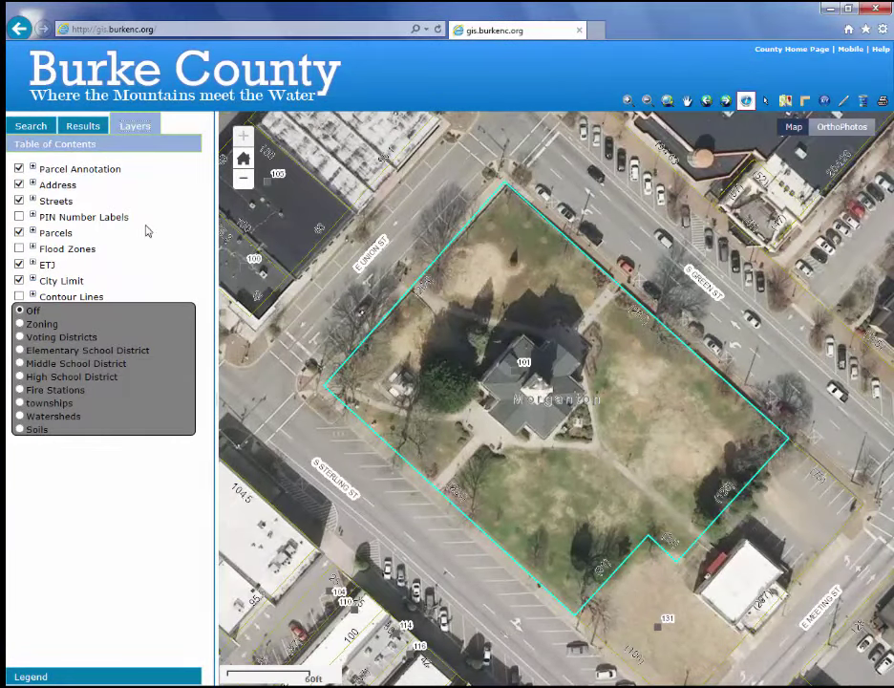
Turn off Parcel Annotation, Address, Streets and PIN Number Labels, toggle Parcels, and enable Flood Zones.
left_click(19, 169)
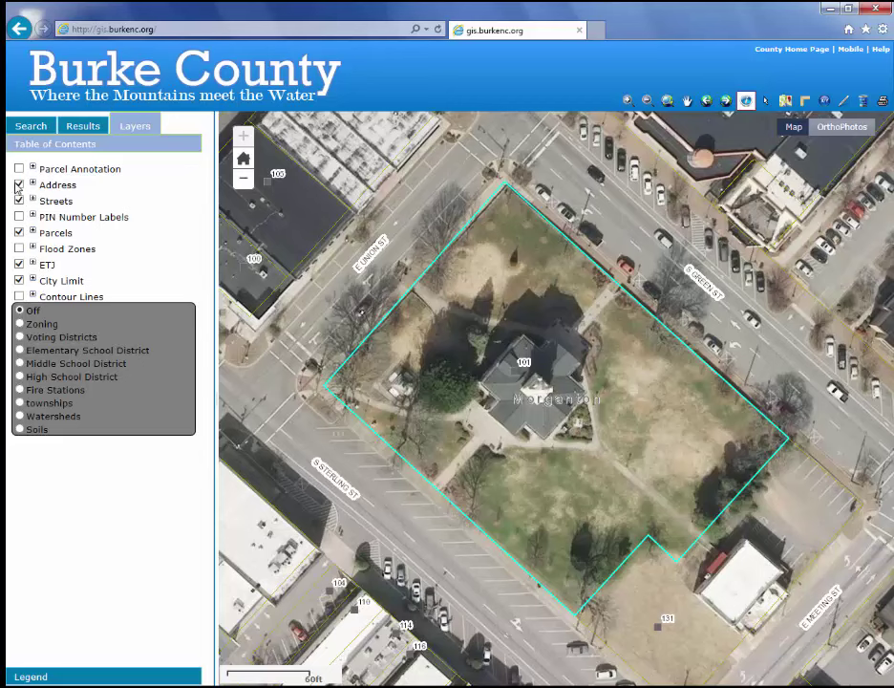
left_click(19, 185)
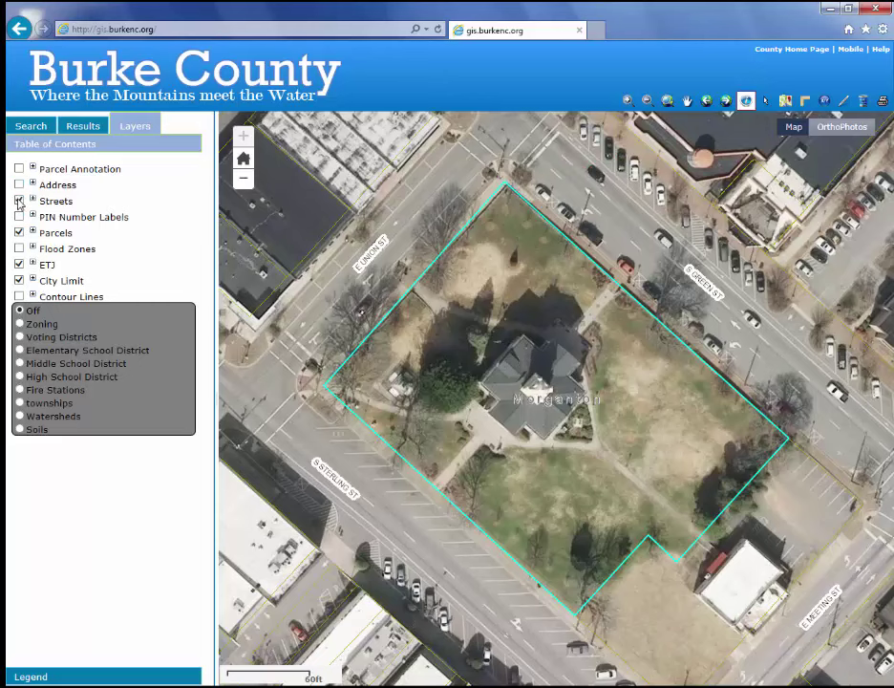
left_click(19, 202)
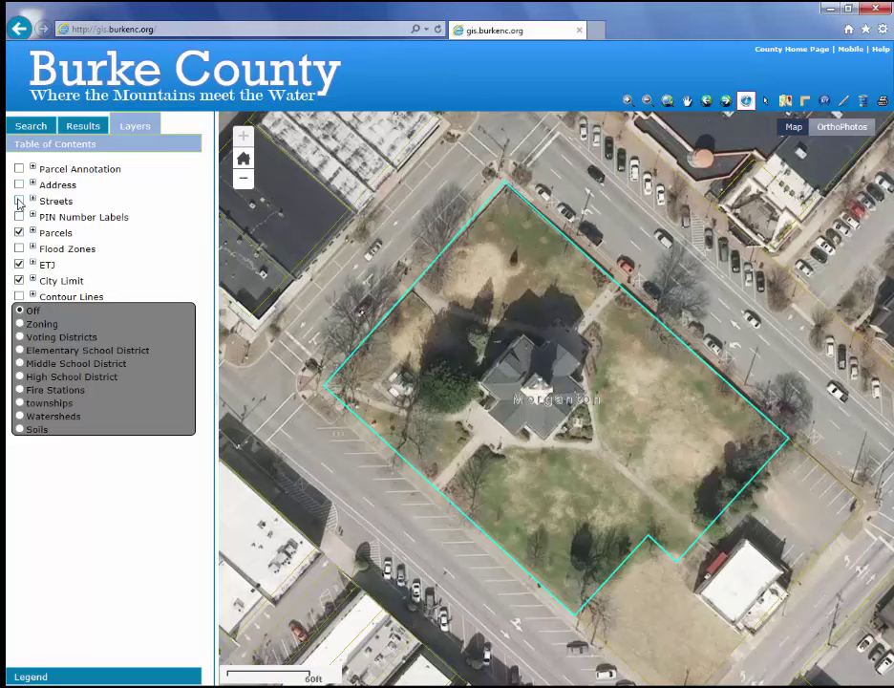
left_click(19, 218)
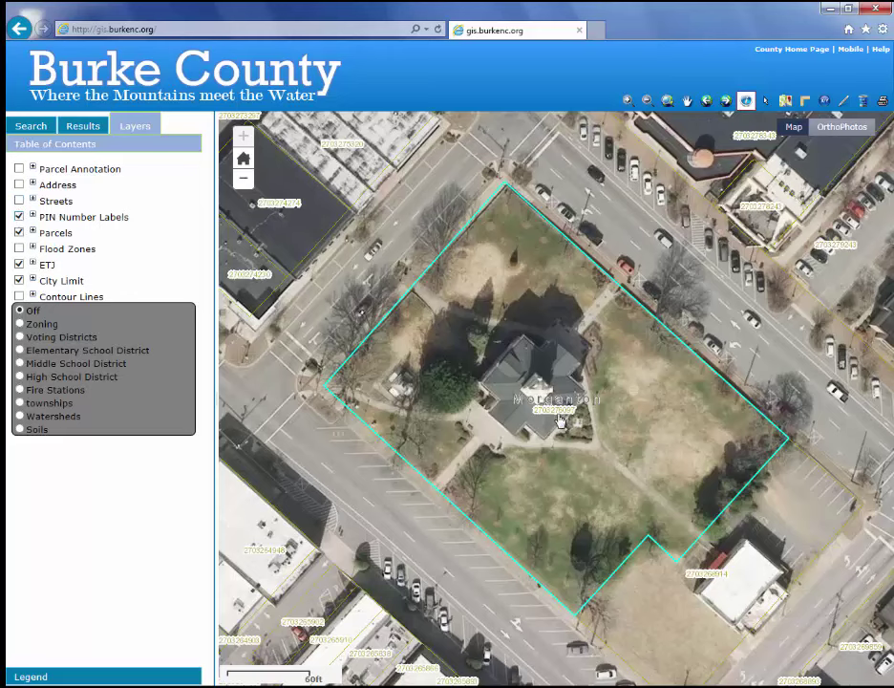
left_click(20, 218)
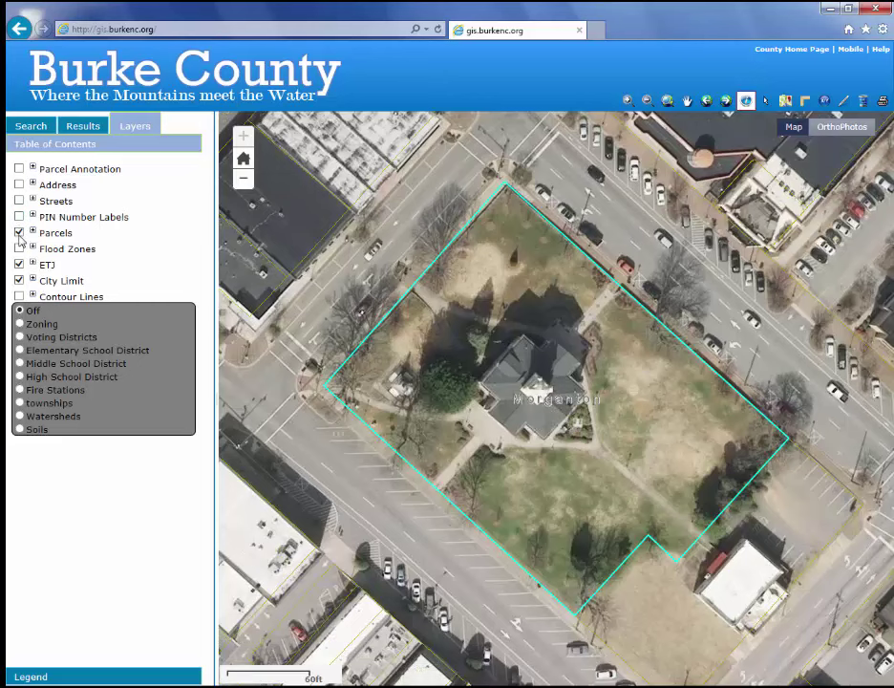
left_click(19, 233)
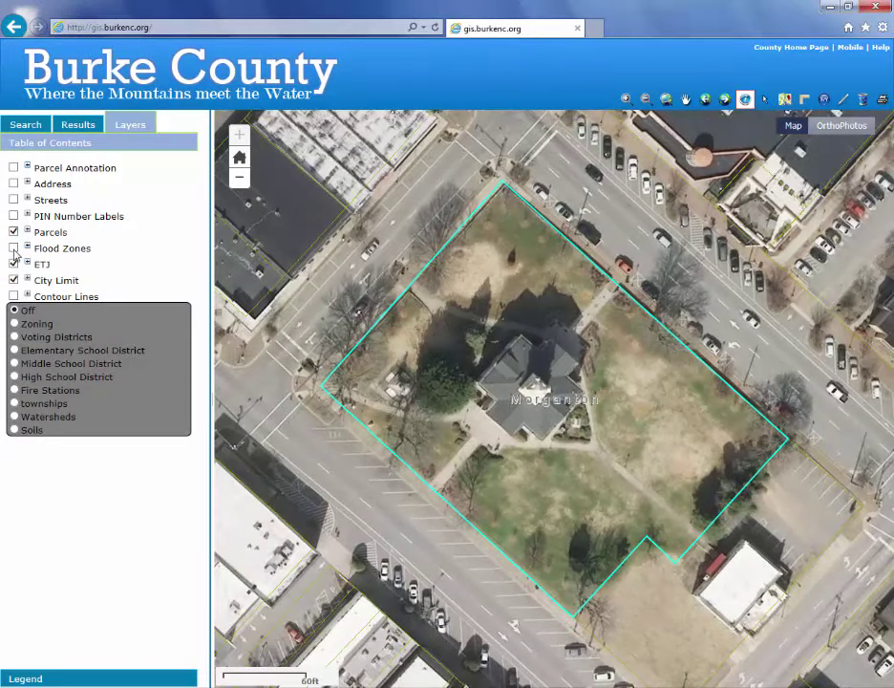
left_click(14, 249)
Zoom out over the flood zones, then switch off the Flood Zones and ETJ overlays.
scroll(394, 240, "down", 1)
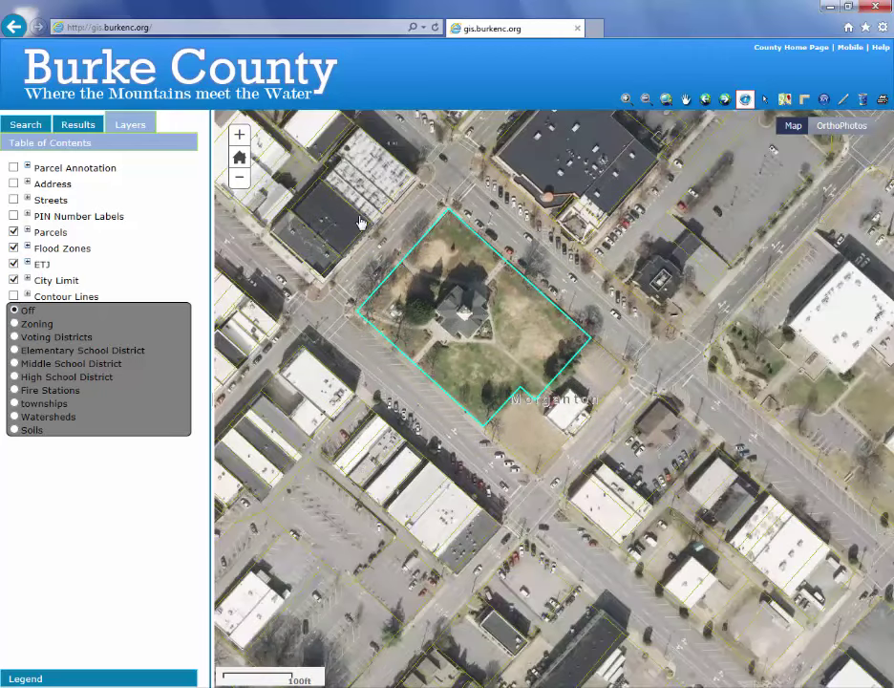
left_click_drag(360, 222, 774, 524)
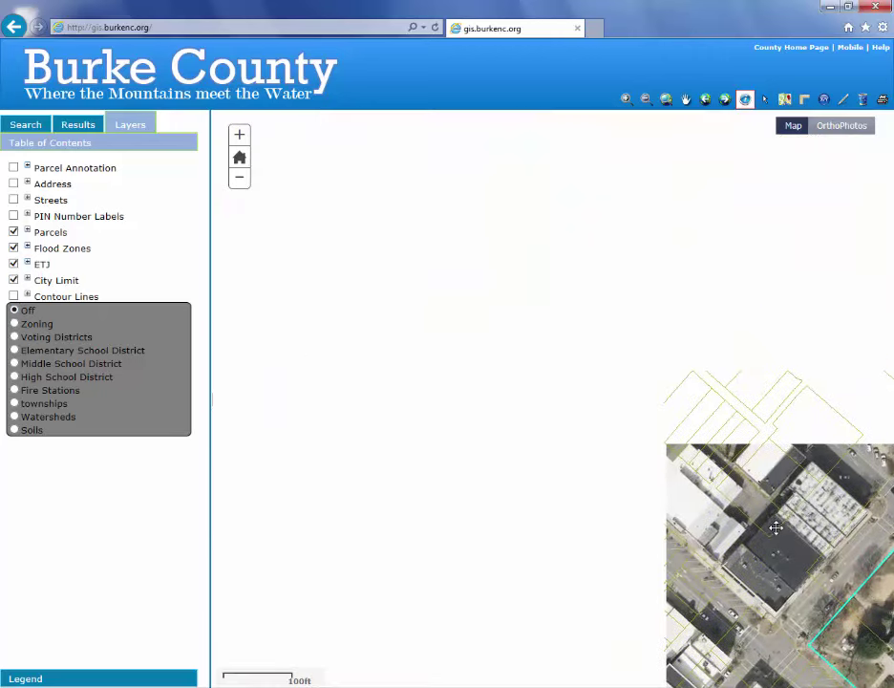
left_click_drag(315, 353, 888, 399)
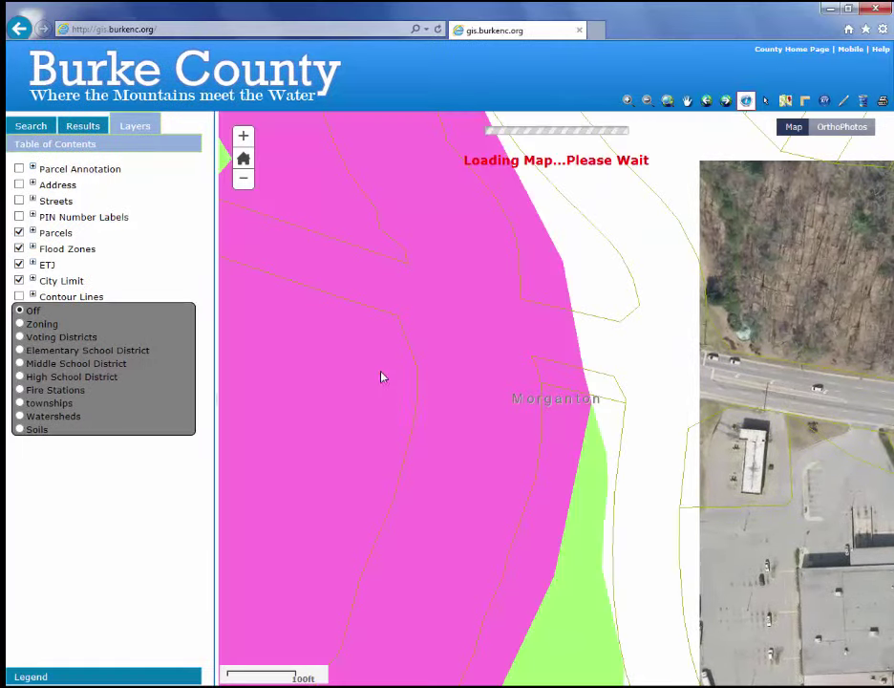
scroll(563, 360, "down", 1)
scroll(568, 360, "down", 1)
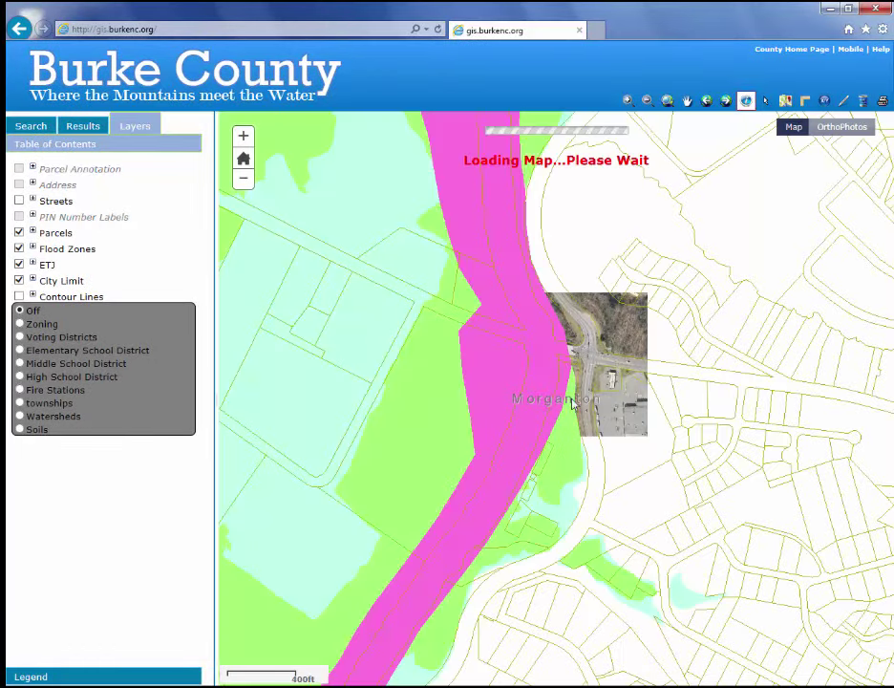
scroll(532, 361, "down", 1)
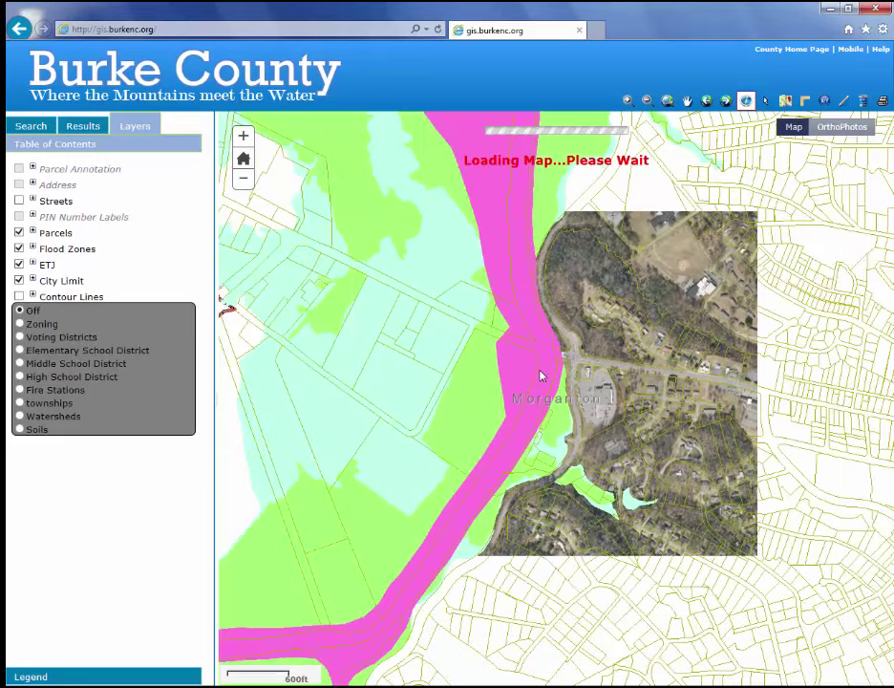
scroll(564, 382, "down", 1)
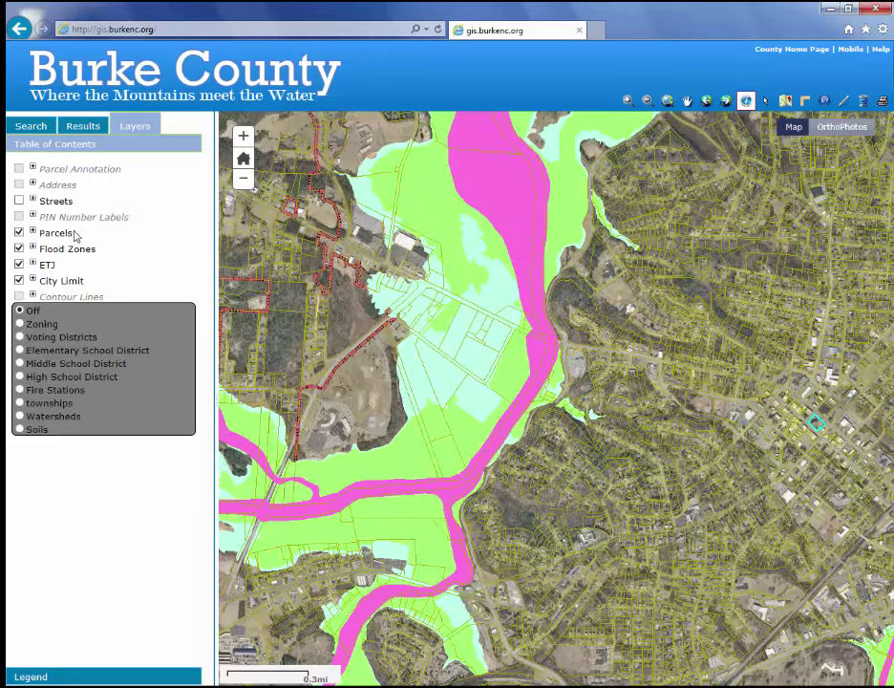
left_click(19, 249)
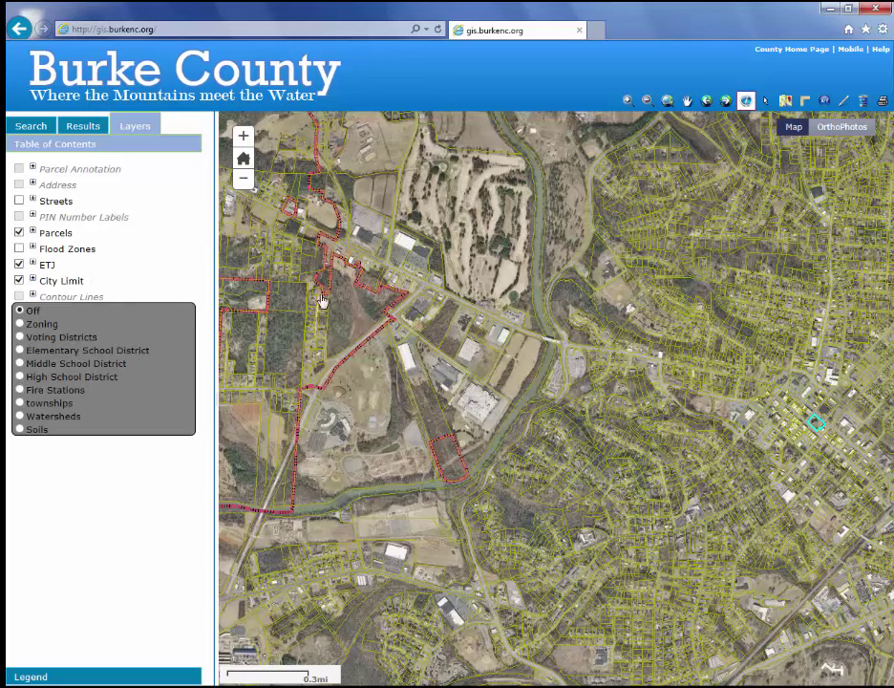
left_click(20, 265)
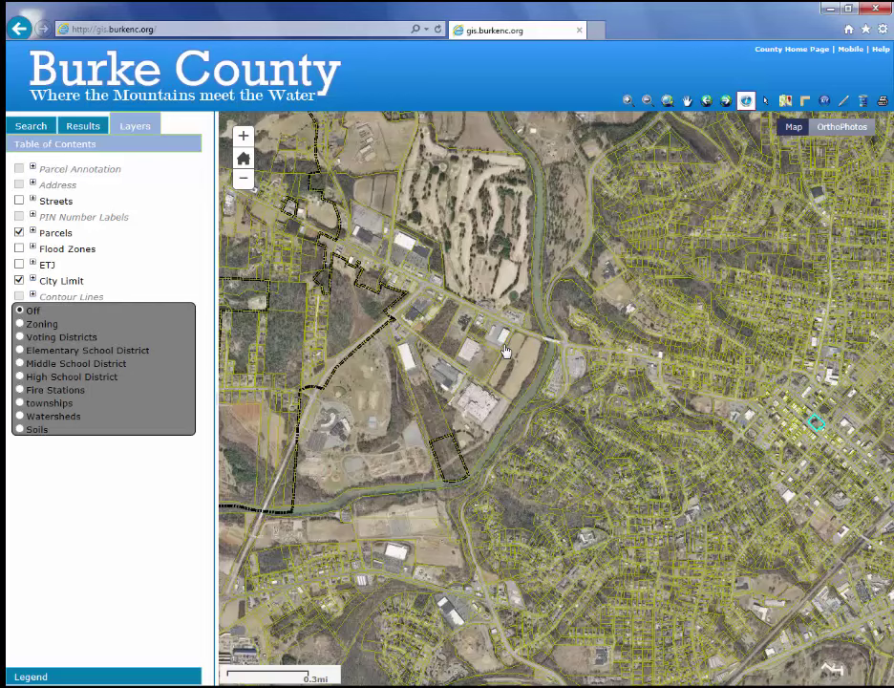
Briefly show Contour Lines and switch the basemap from aerial imagery to the street Map.
scroll(506, 351, "up", 1)
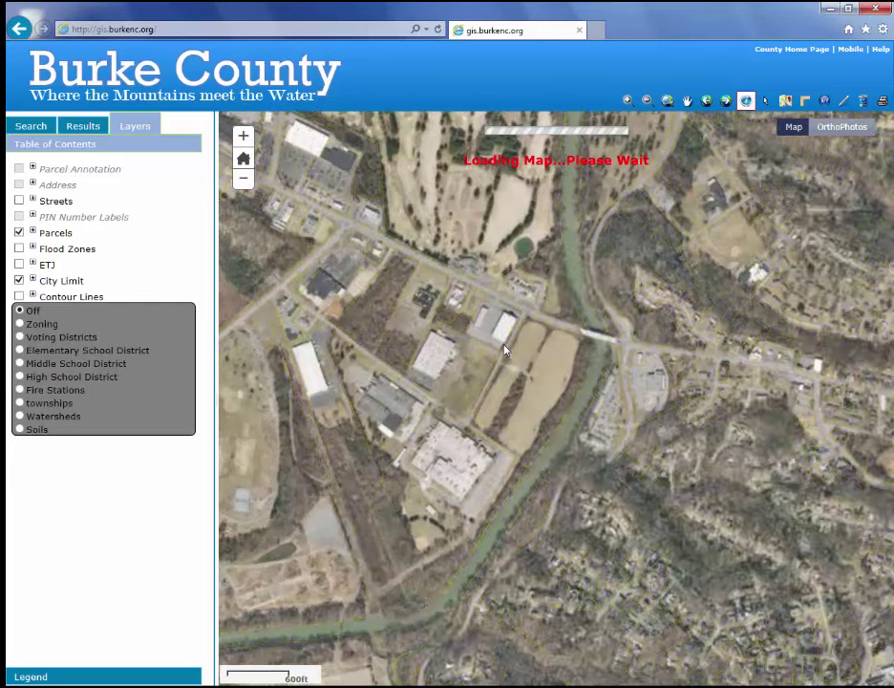
scroll(503, 375, "up", 1)
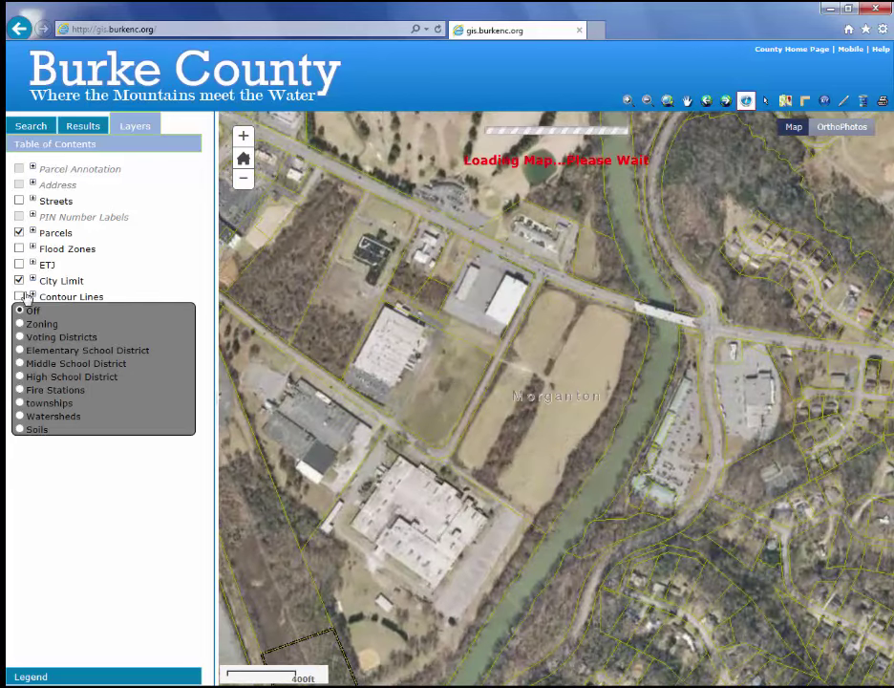
left_click(19, 296)
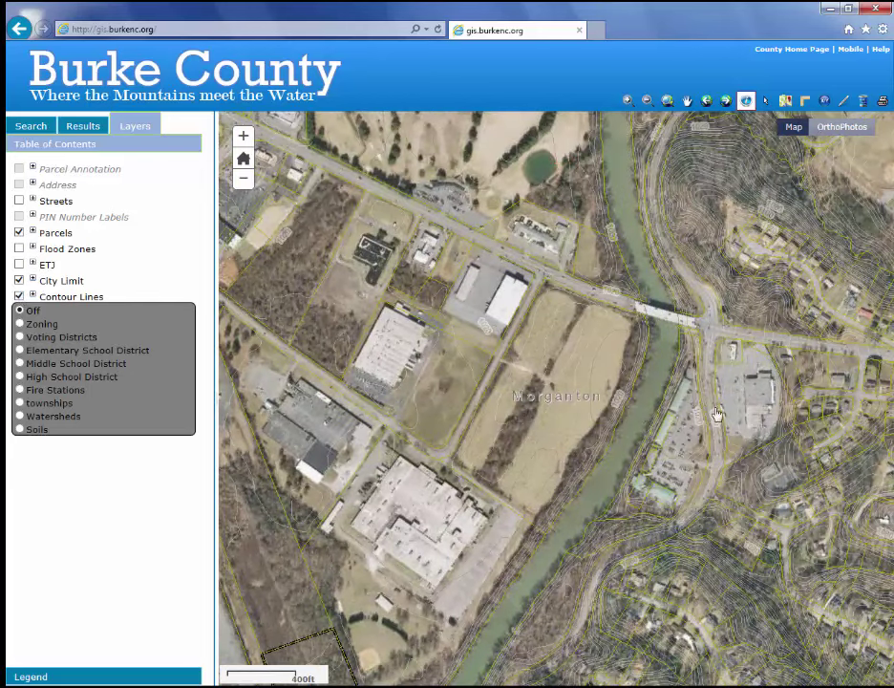
left_click(794, 129)
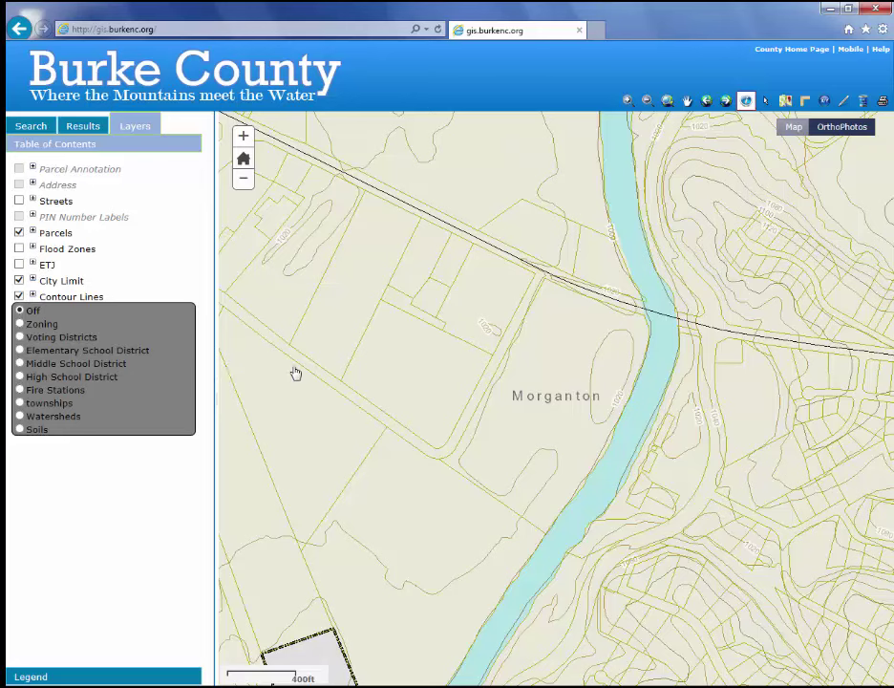
left_click(18, 296)
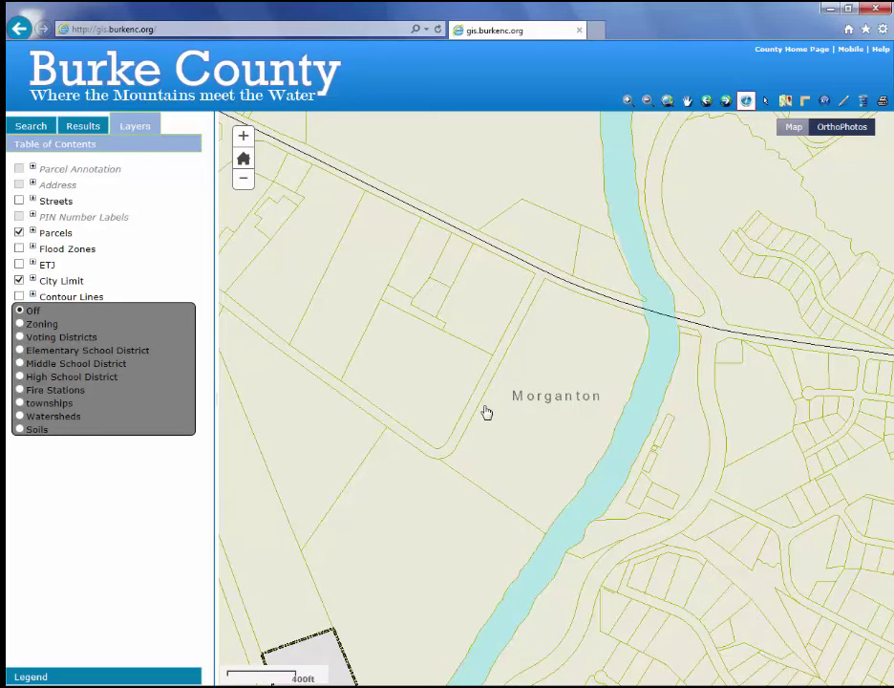
Zoom out and pan so the whole county is centered on the map.
scroll(485, 411, "down", 4)
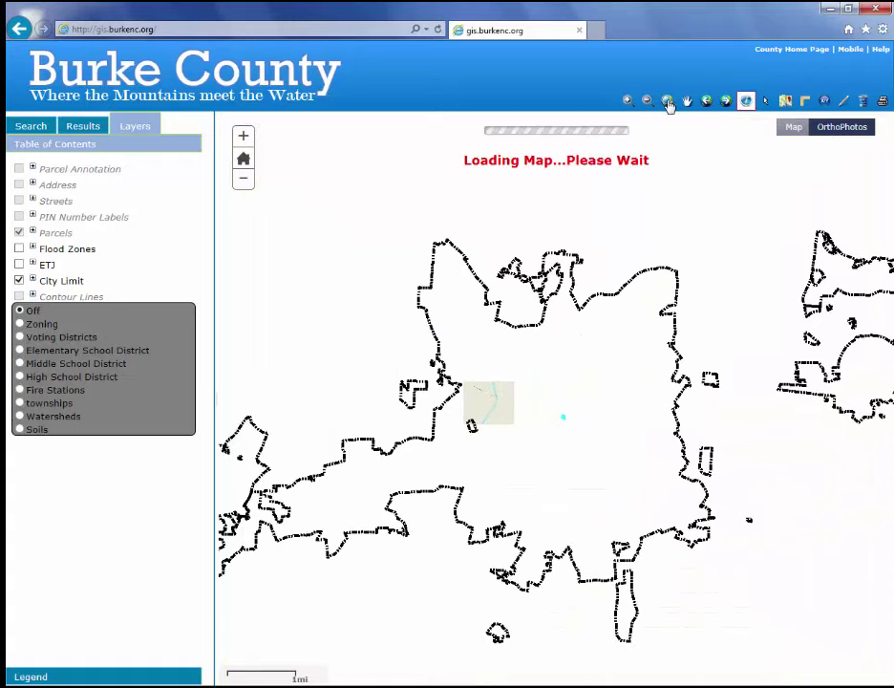
scroll(439, 363, "down", 3)
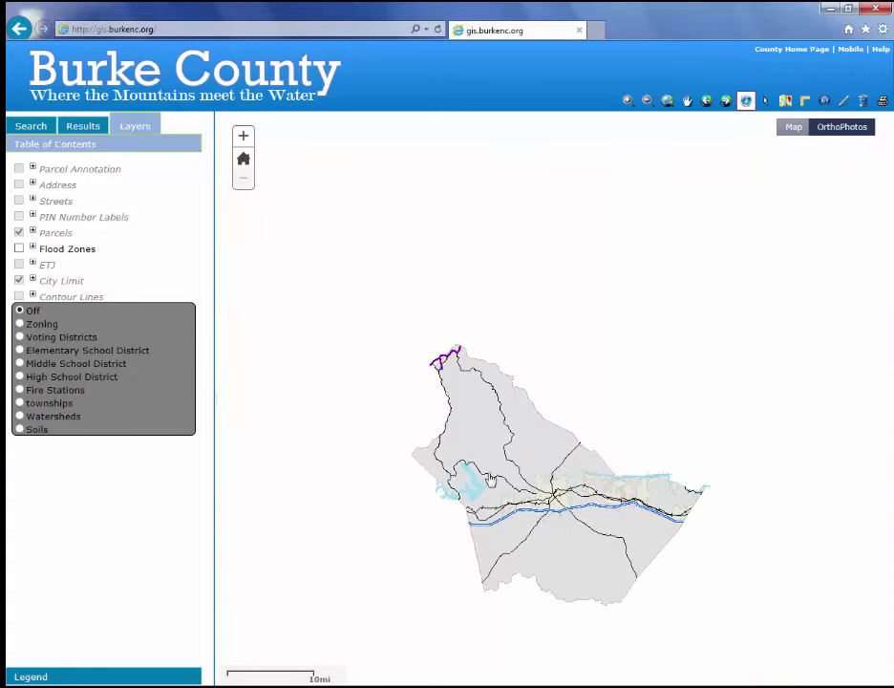
scroll(483, 462, "up", 1)
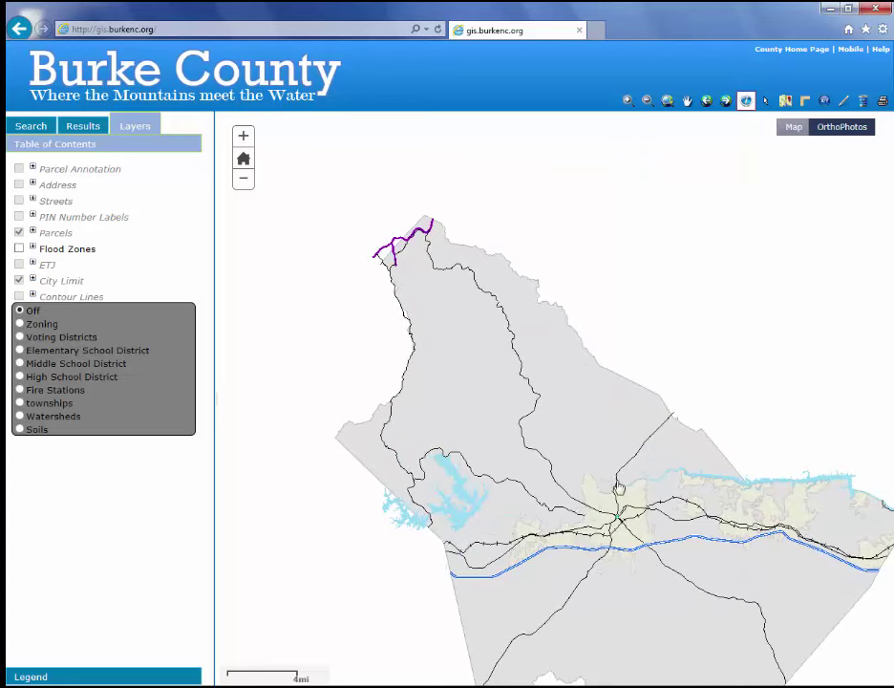
left_click_drag(472, 375, 399, 297)
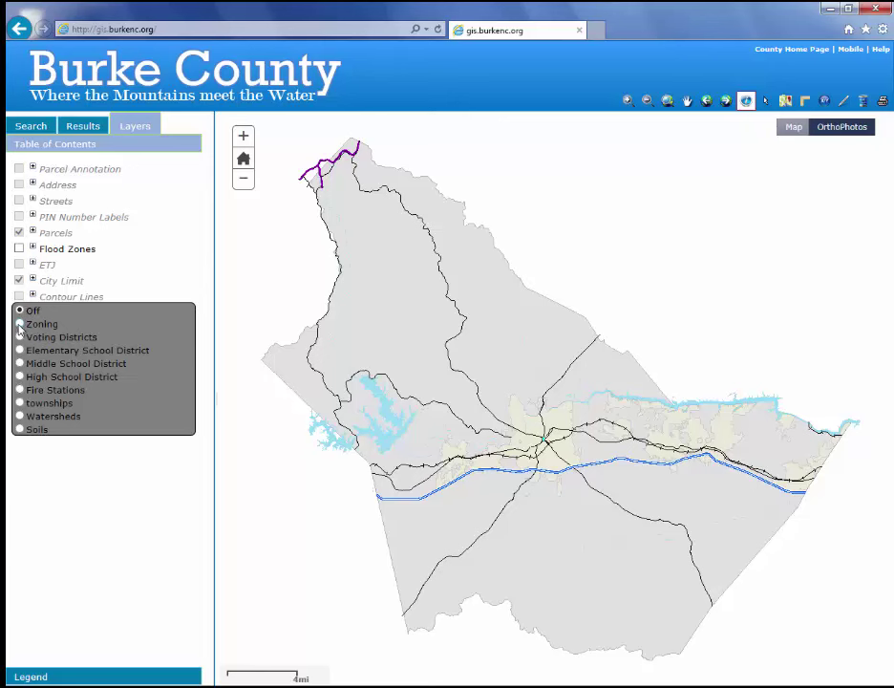
Preview the Zoning, Voting Districts and Elementary School district overlays in turn.
left_click(20, 324)
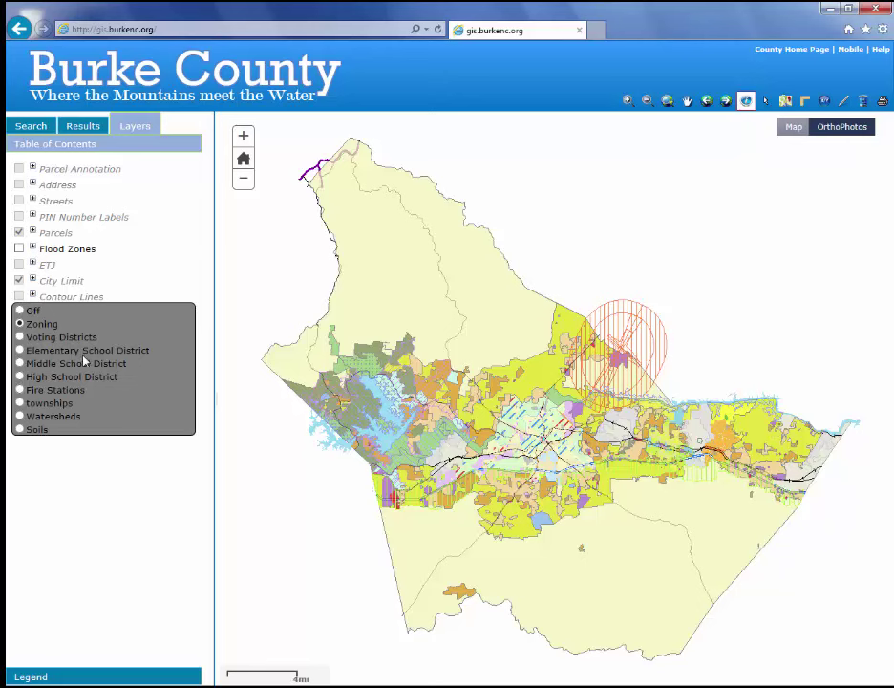
left_click(19, 337)
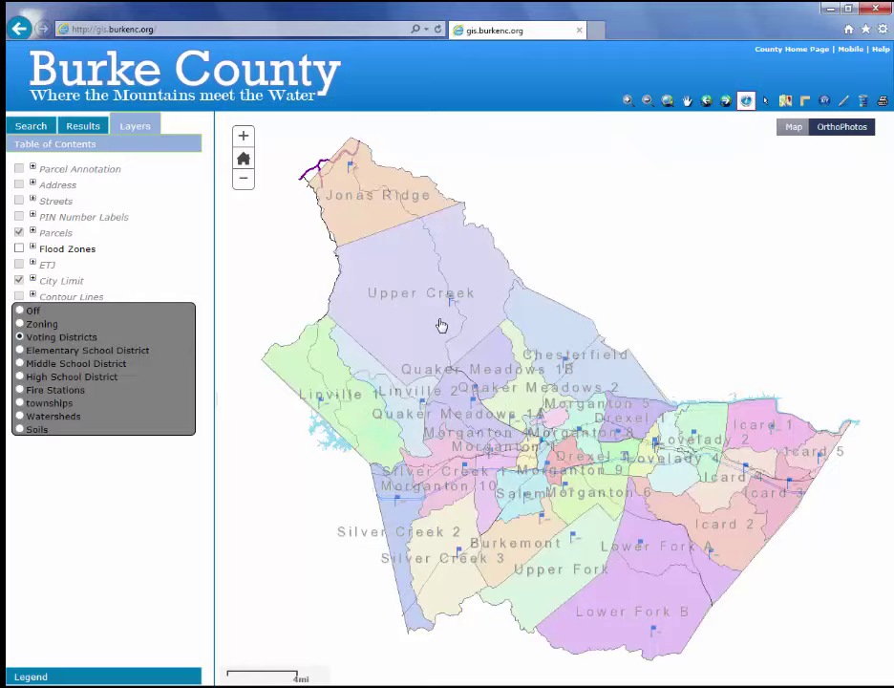
scroll(492, 412, "up", 2)
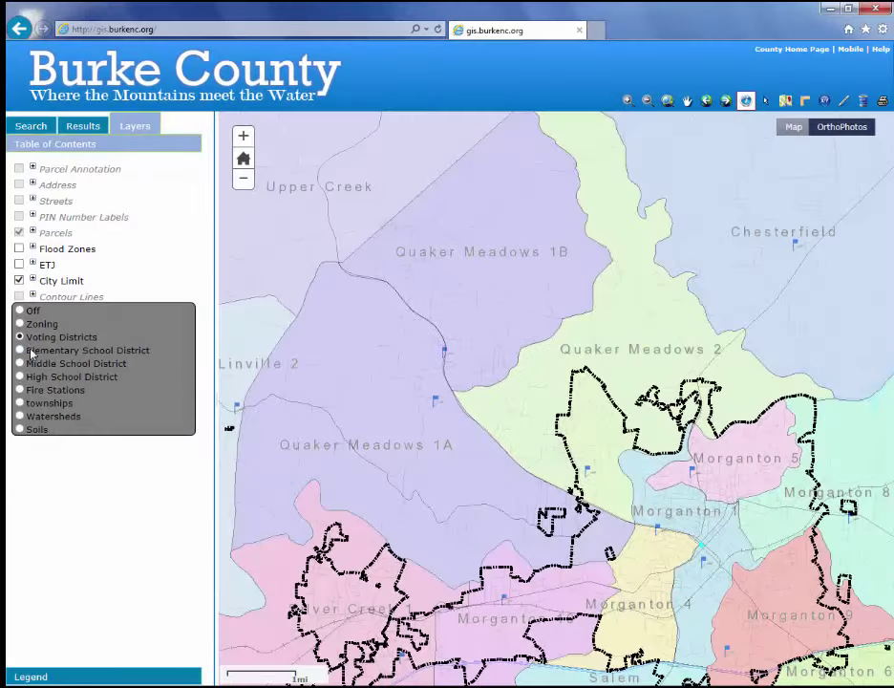
left_click(20, 351)
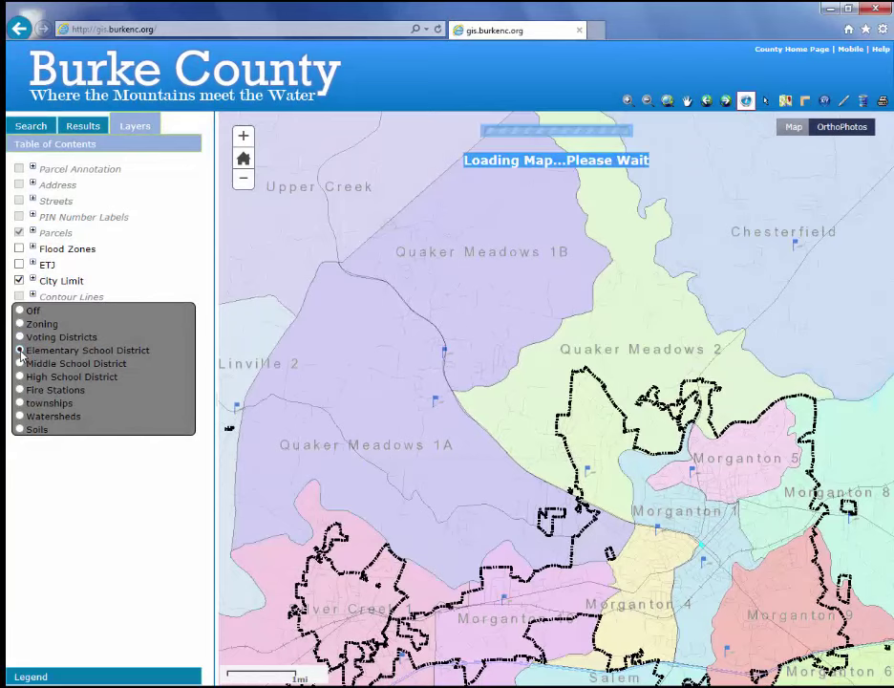
scroll(372, 449, "down", 1)
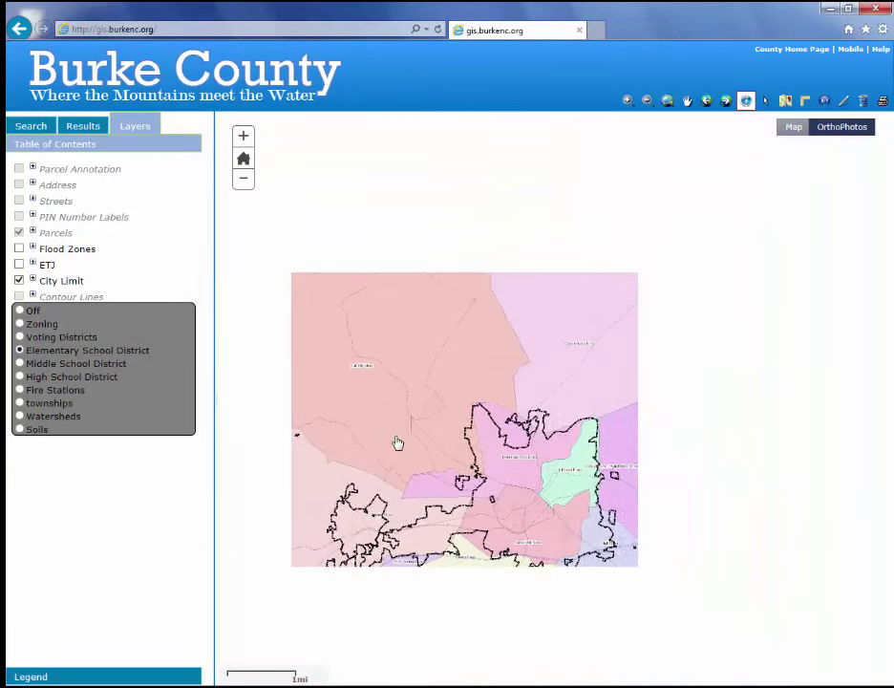
left_click_drag(459, 520, 489, 354)
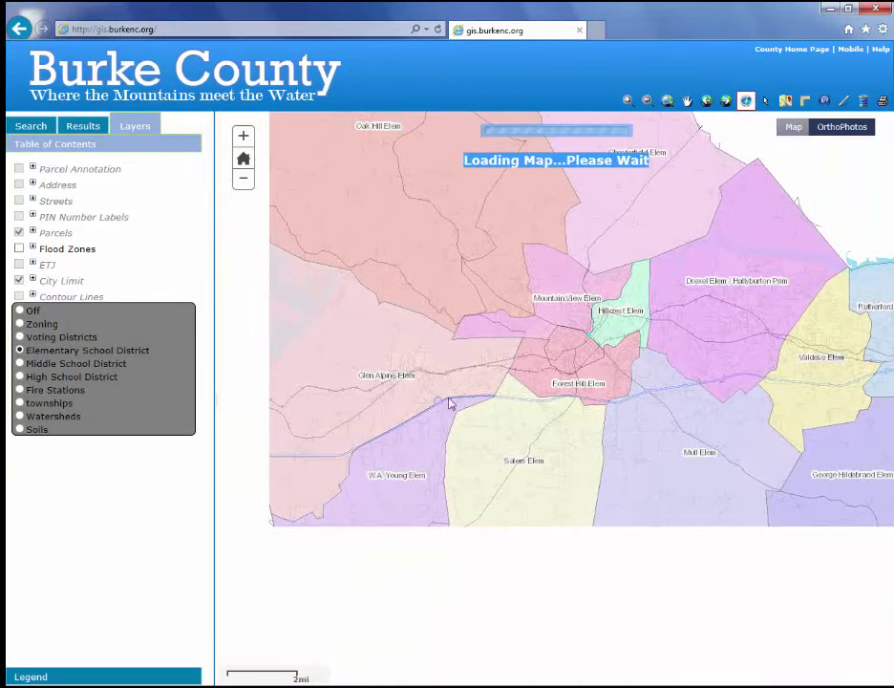
Preview the Middle School, High School, Fire, Township and Watershed overlays in turn.
left_click(20, 364)
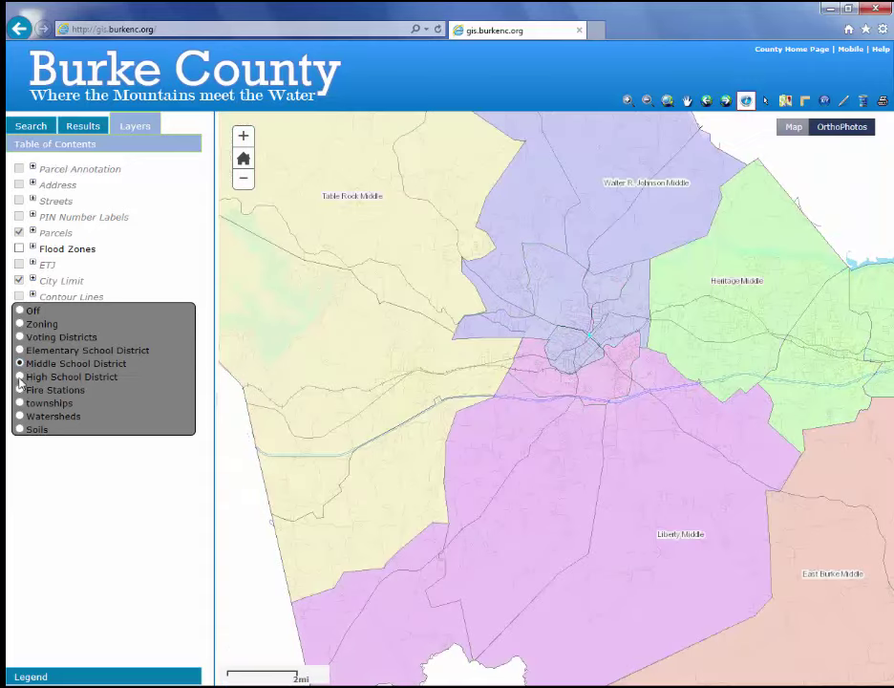
left_click(20, 378)
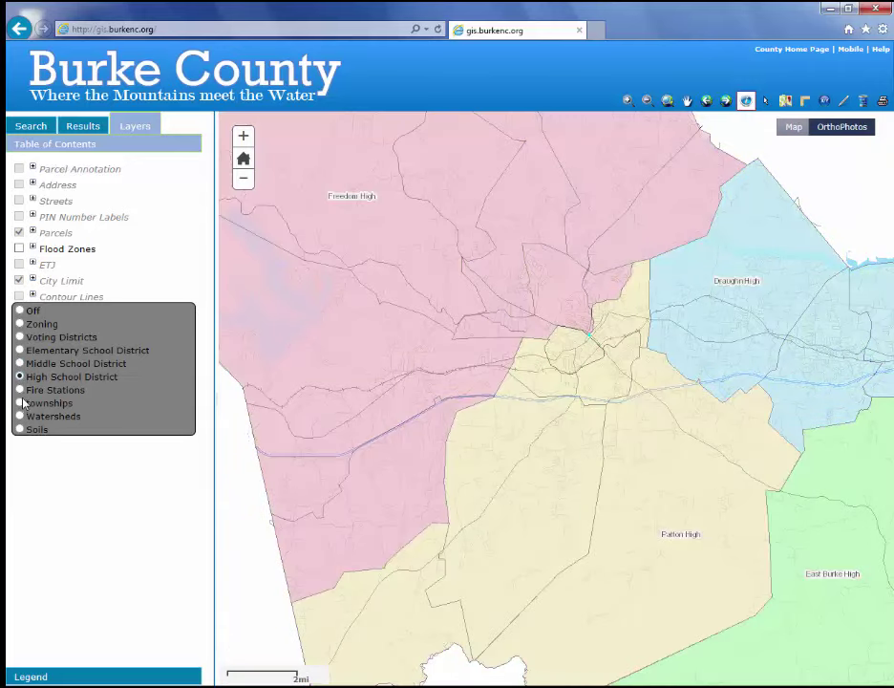
left_click(20, 391)
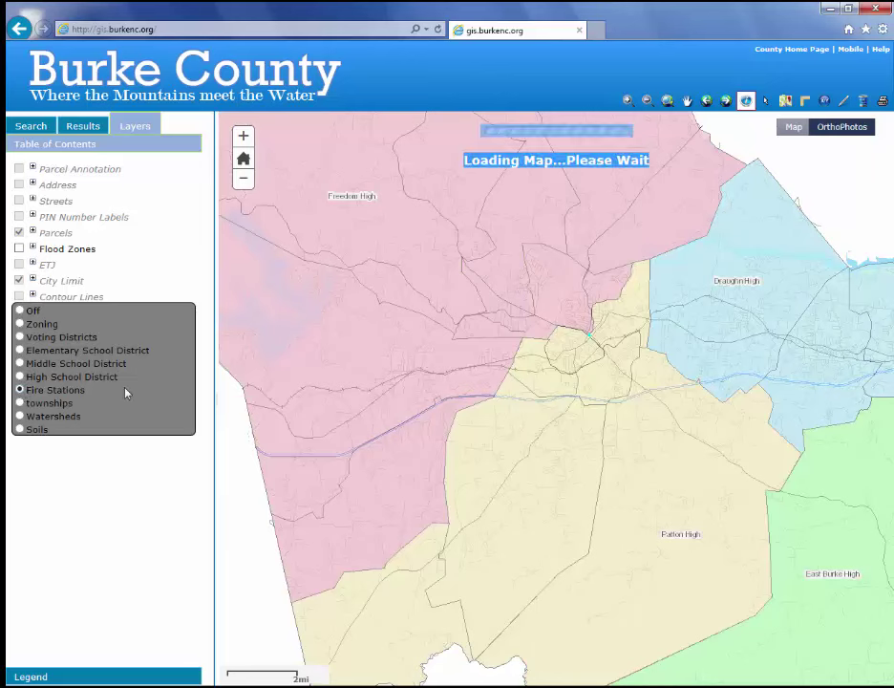
scroll(638, 395, "down", 1)
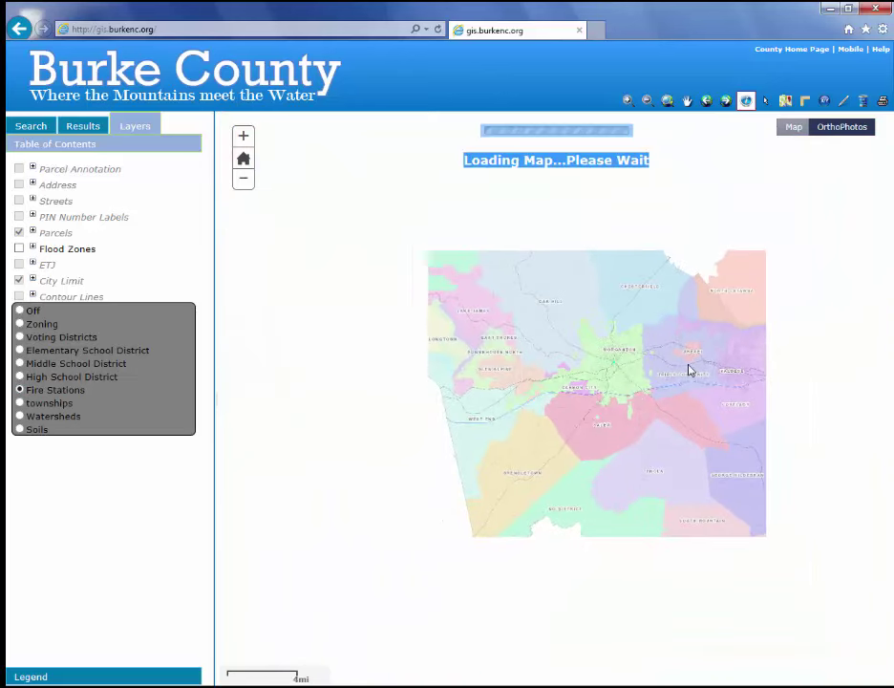
left_click(20, 403)
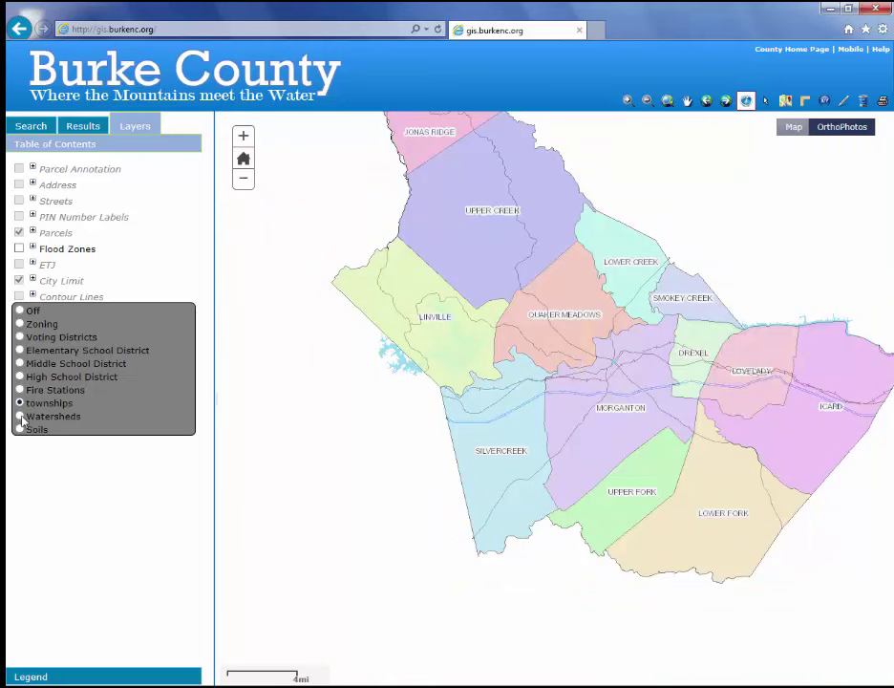
left_click(20, 417)
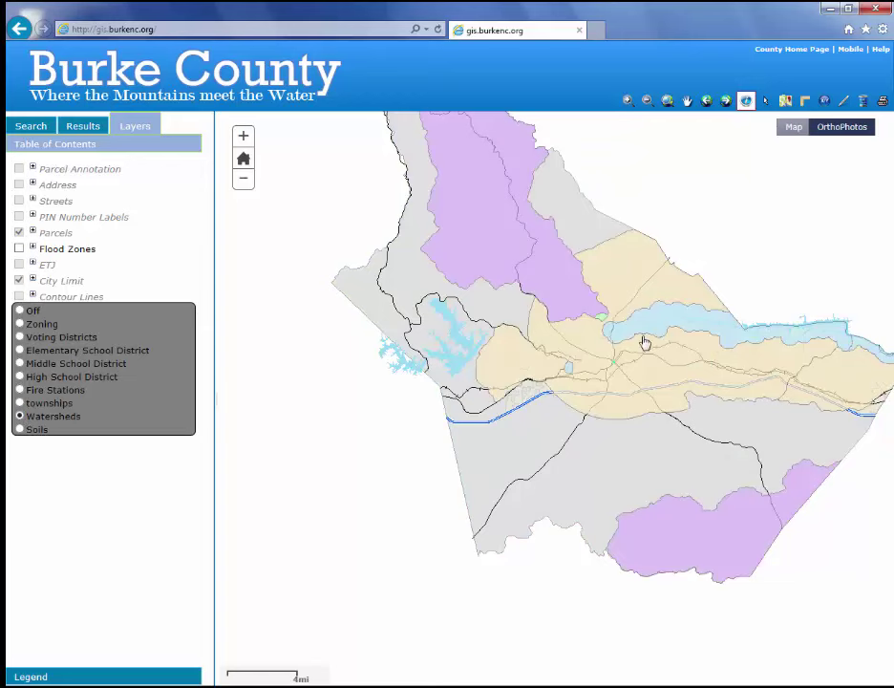
left_click_drag(595, 351, 535, 412)
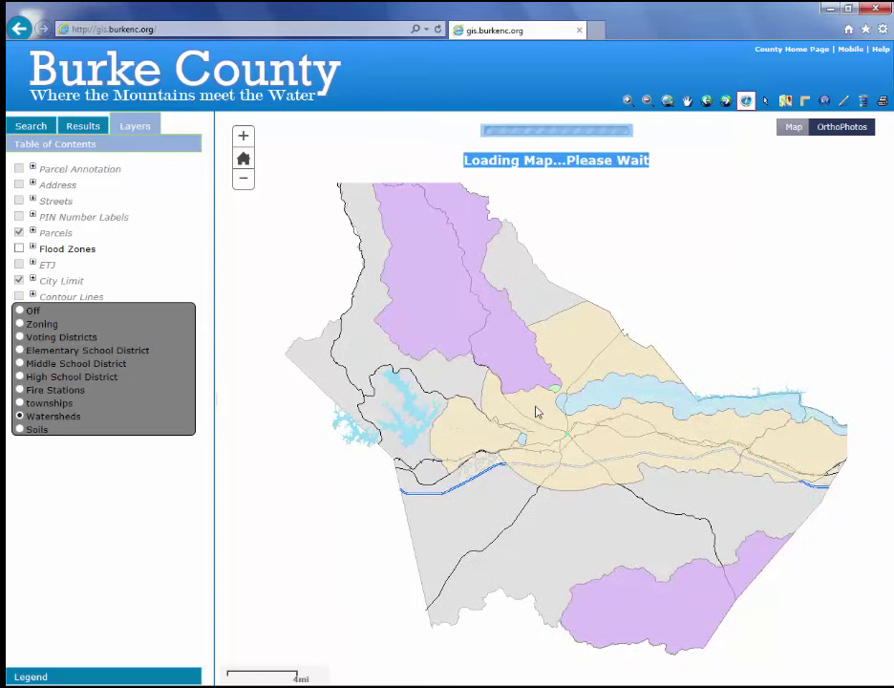
Show the Soils overlay, then set the thematic overlay back to Off.
left_click(20, 430)
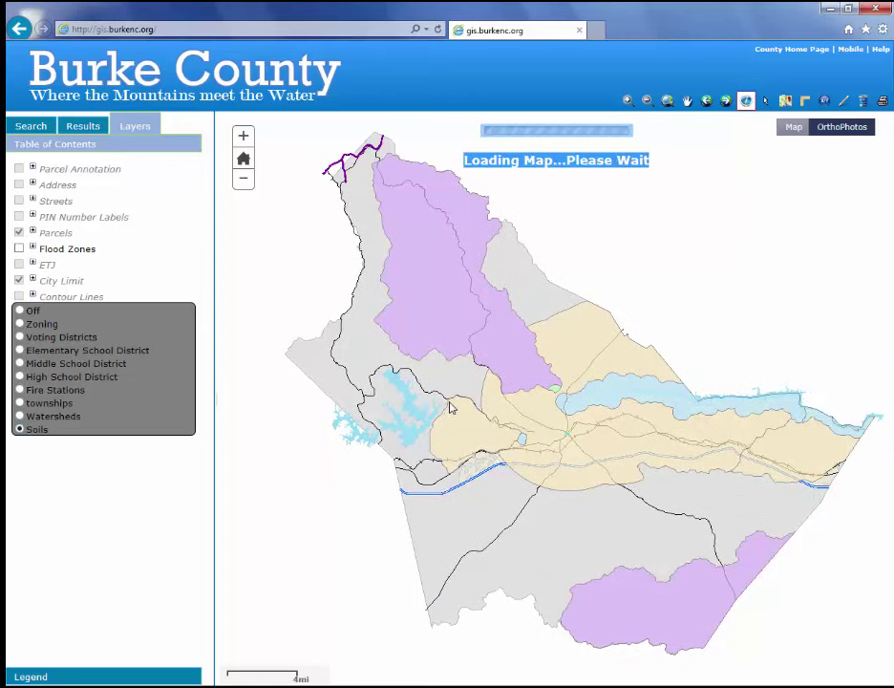
scroll(523, 413, "up", 1)
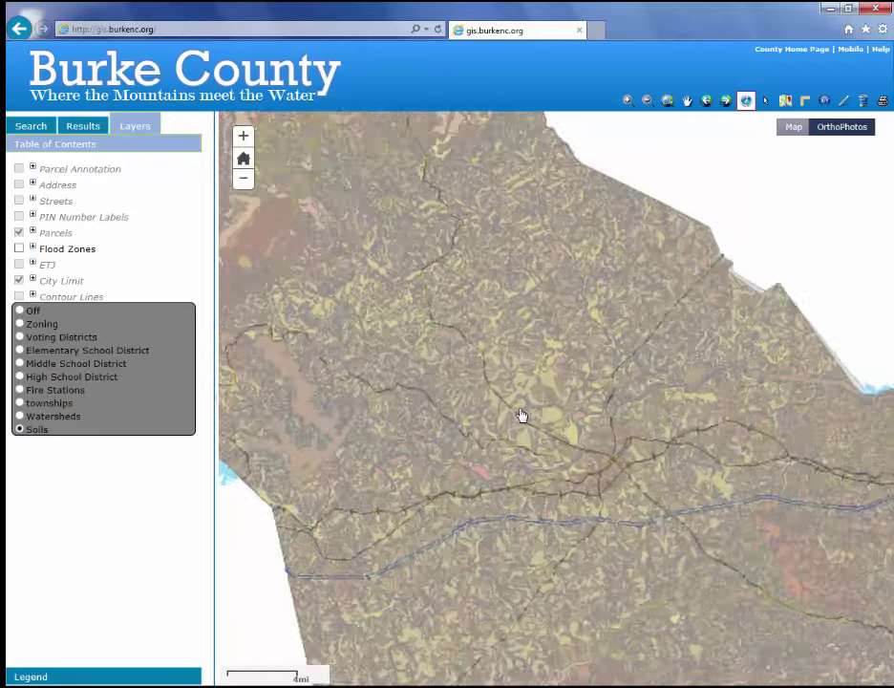
scroll(522, 413, "up", 1)
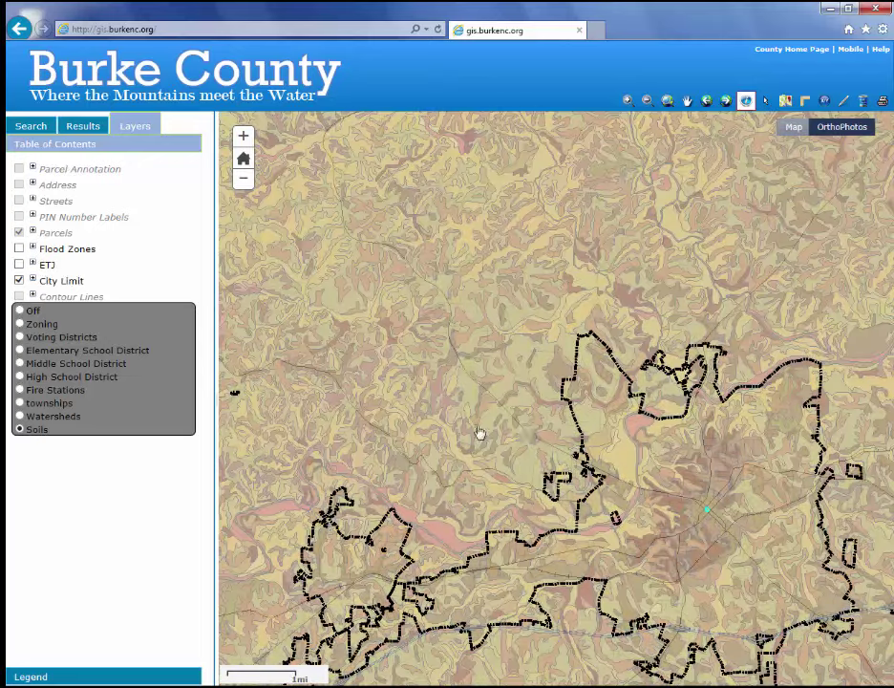
scroll(529, 438, "up", 2)
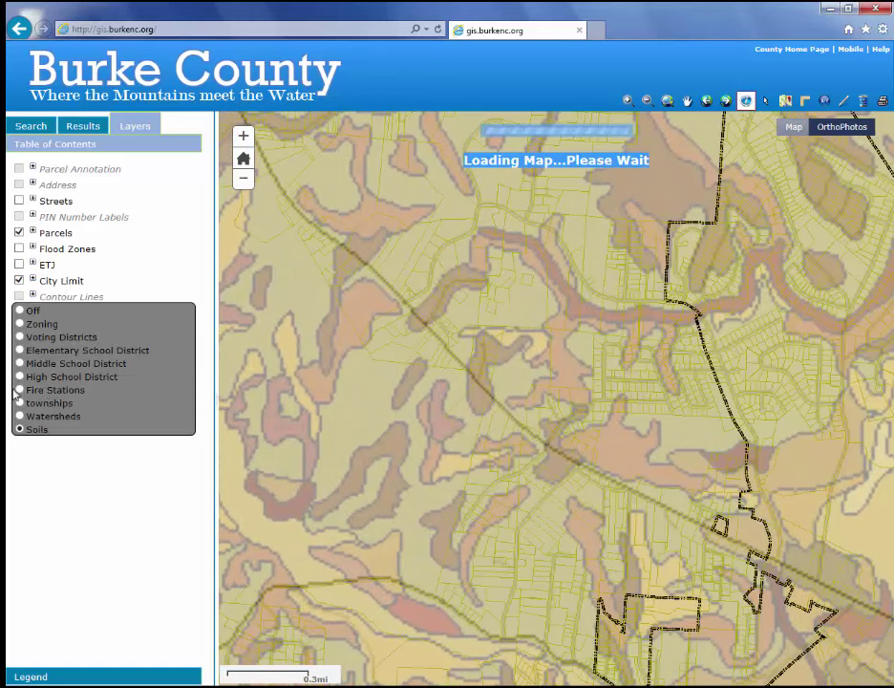
left_click(20, 311)
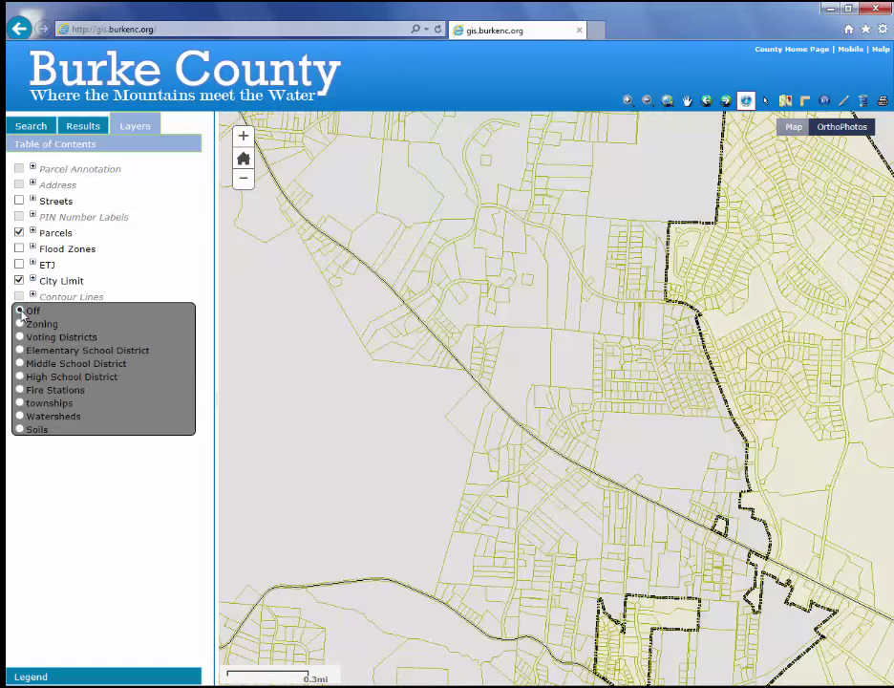
left_click(23, 127)
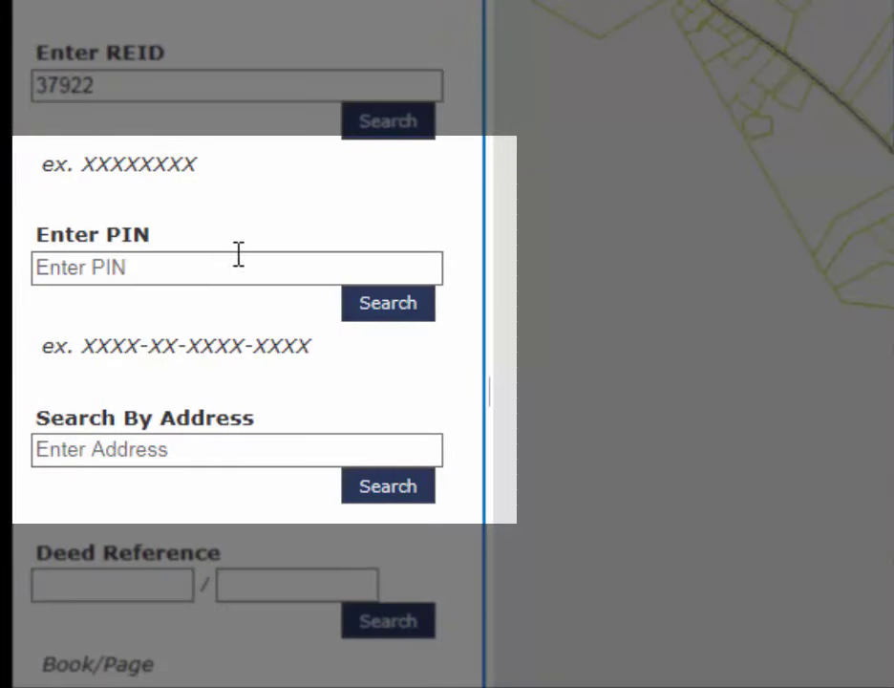
left_click(142, 268)
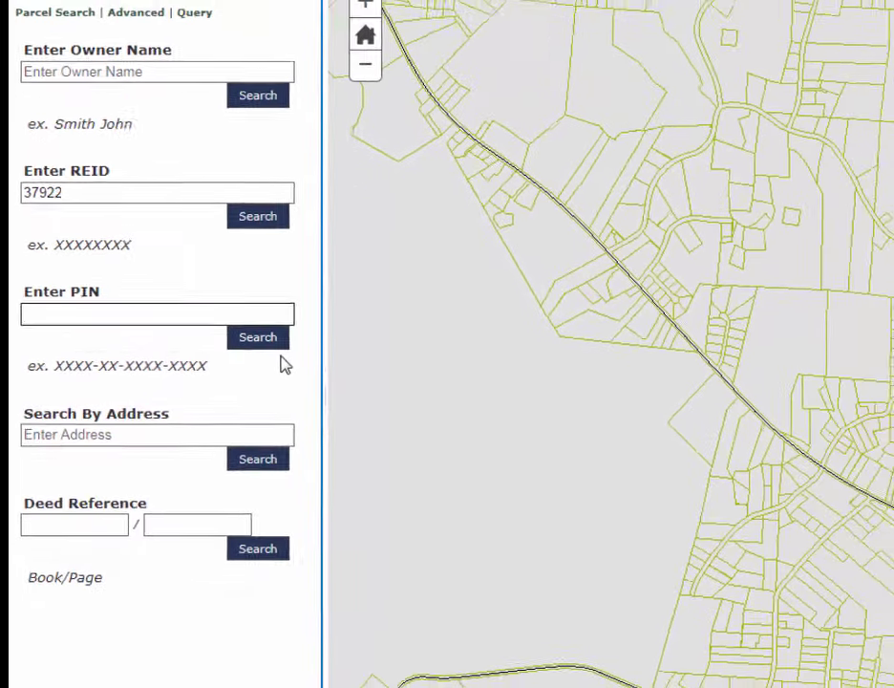
type("270")
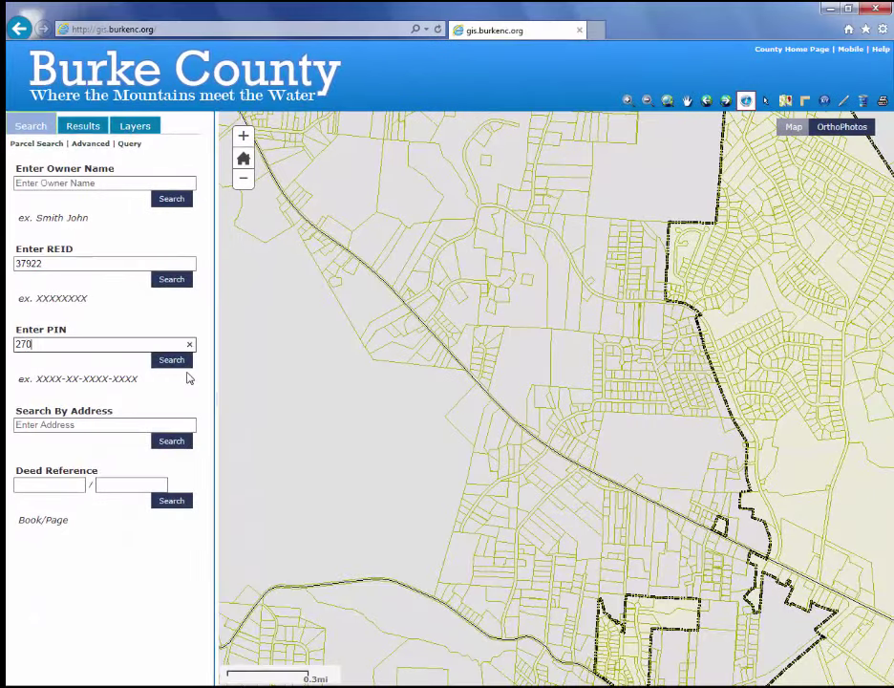
type("327")
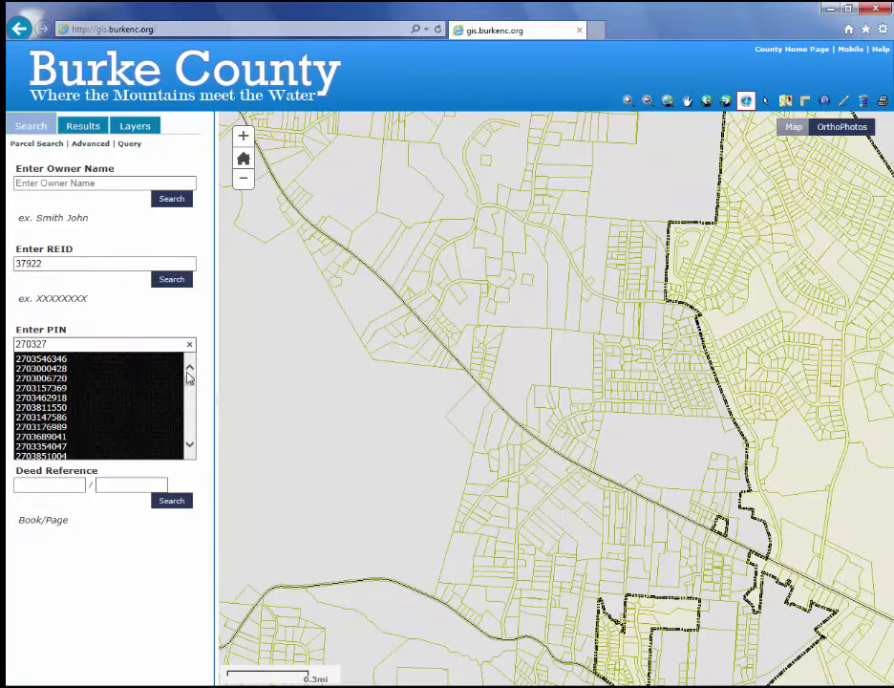
type("0097")
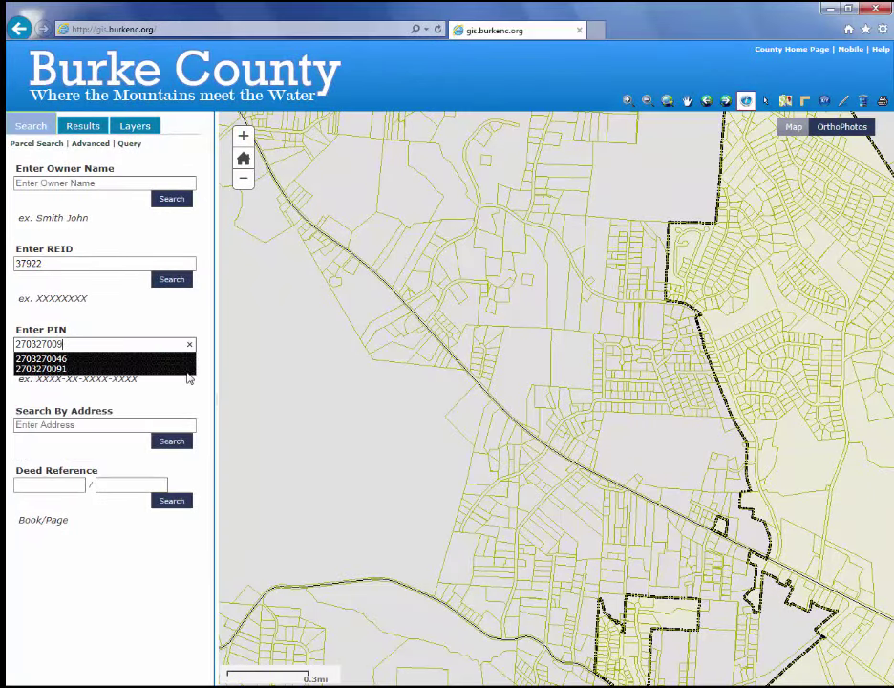
left_click(178, 360)
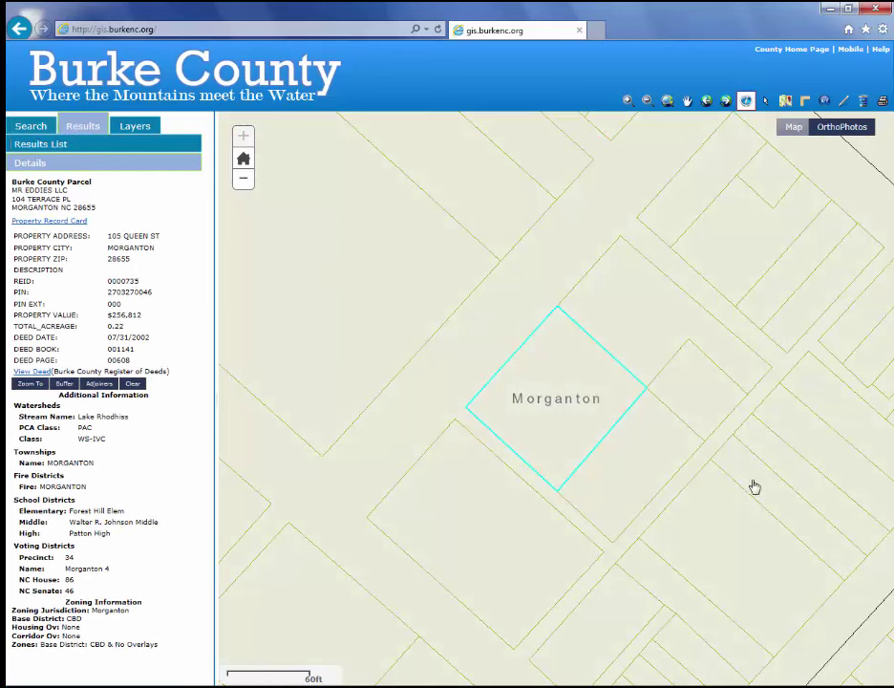
Search the address '110 n gr', zoom to 110 N GREEN ST Morganton, and show its parcel details.
left_click(37, 124)
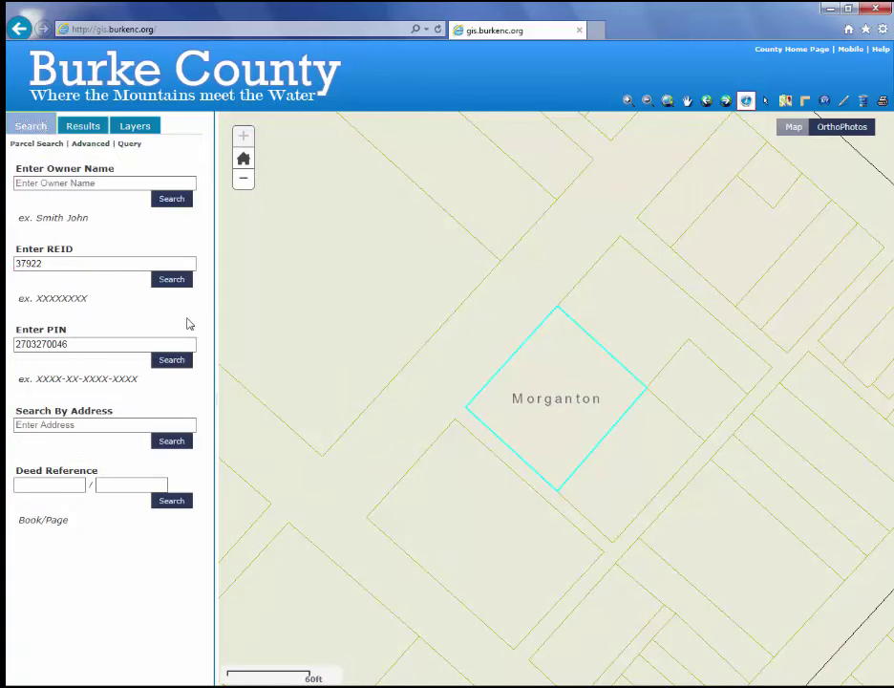
left_click(52, 427)
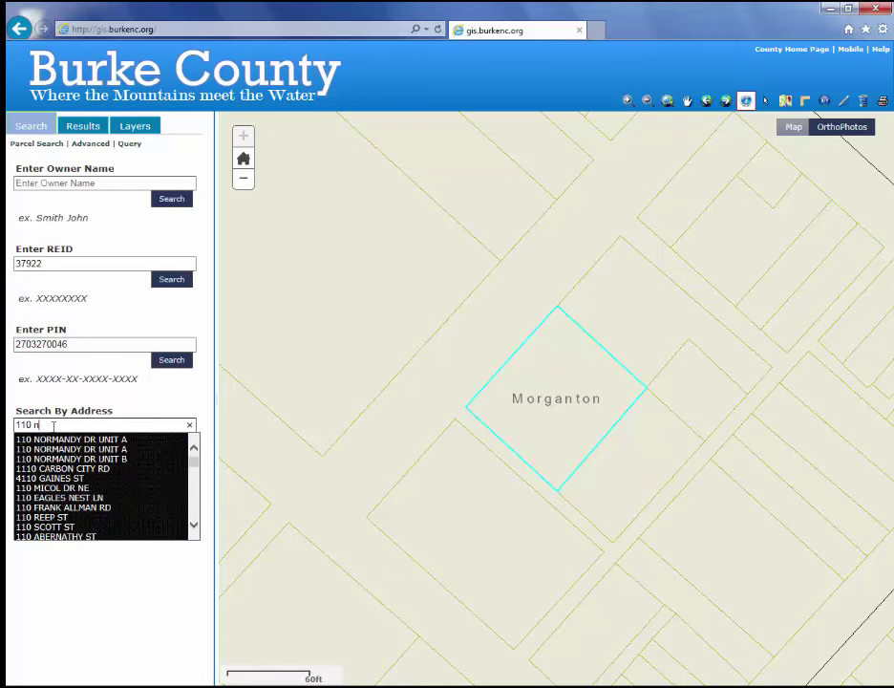
type("110 n green st")
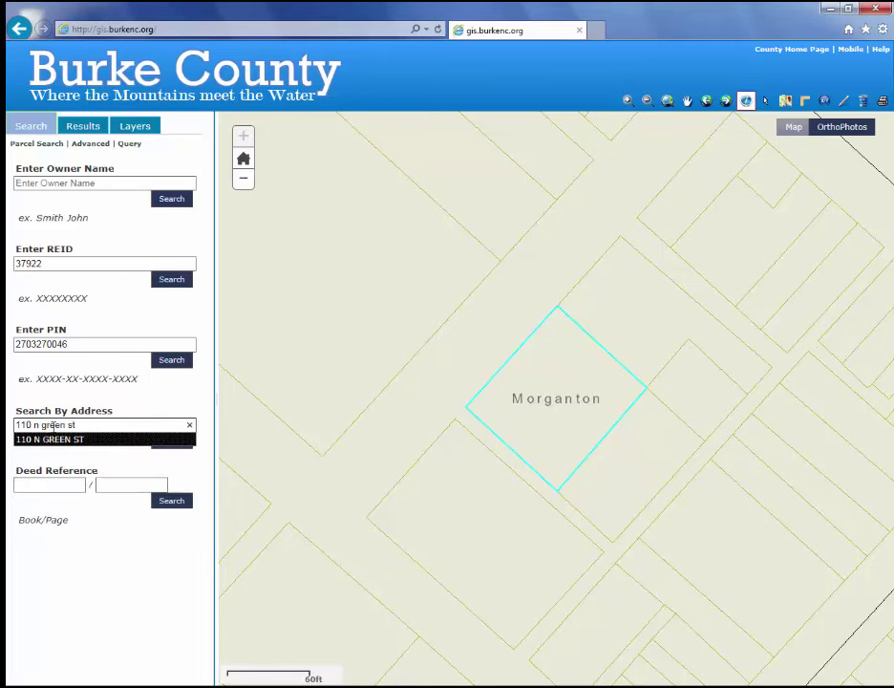
key("Return")
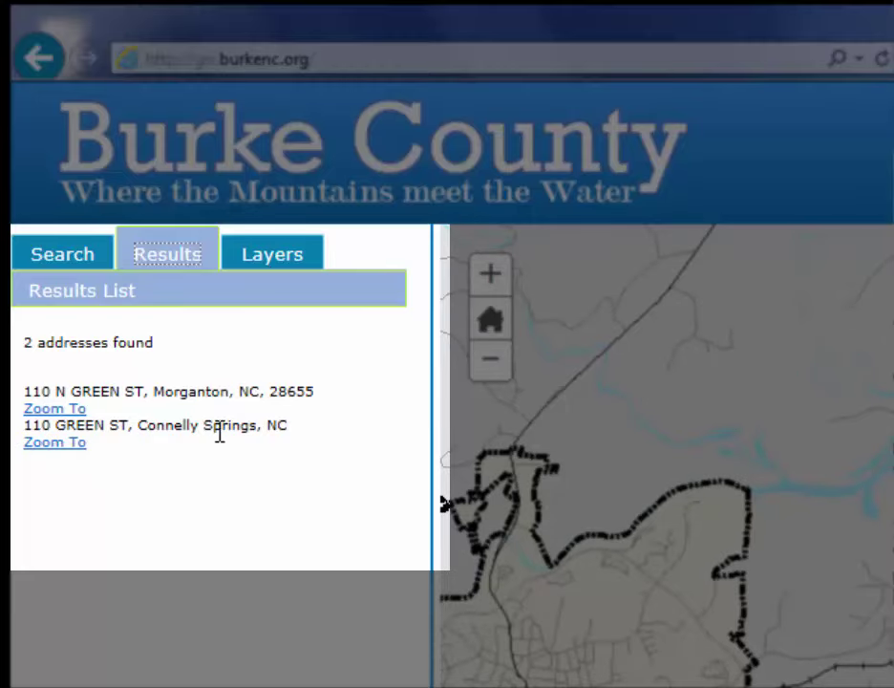
left_click(47, 407)
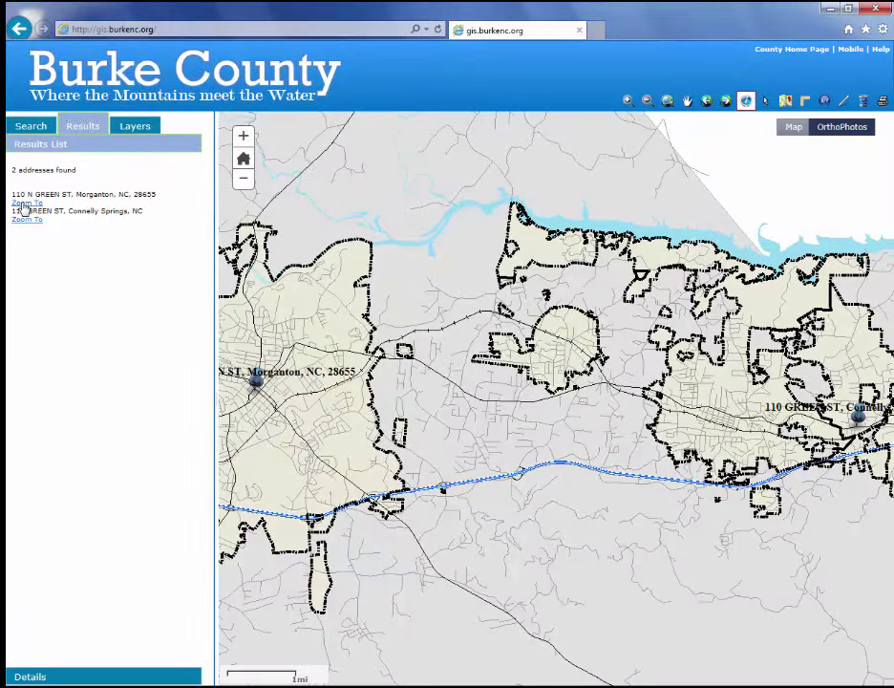
left_click(268, 300)
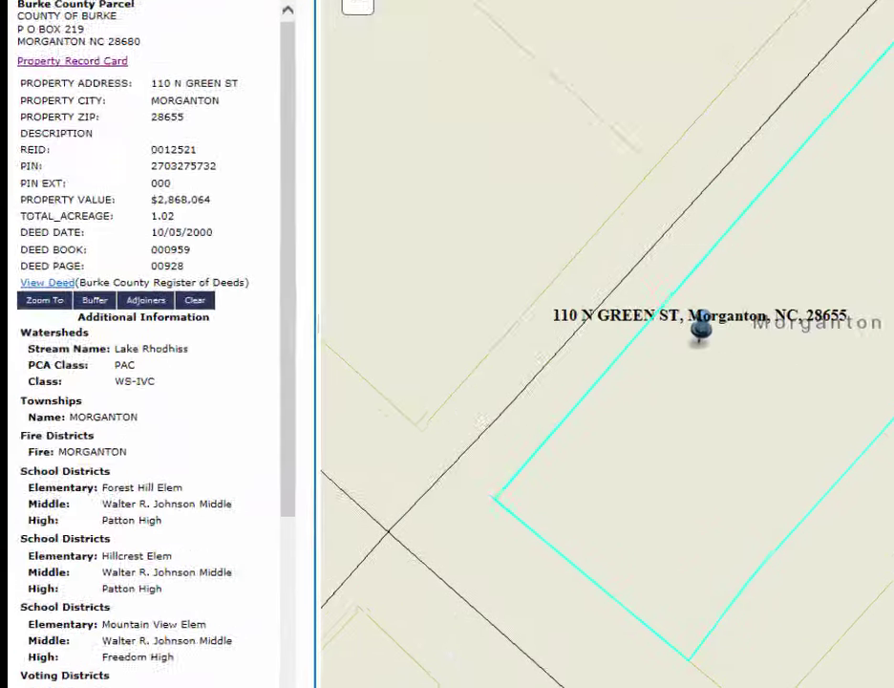
Back on the Search tab, replace the Search By Address entry with 'green st'.
left_click(30, 131)
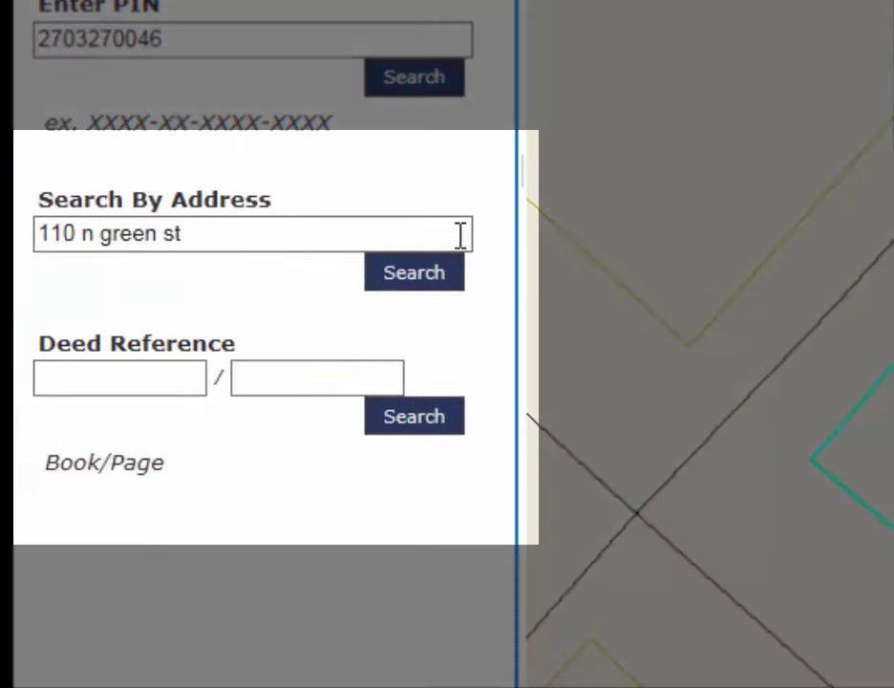
left_click(60, 236)
triple_click(100, 234)
key("BackSpace")
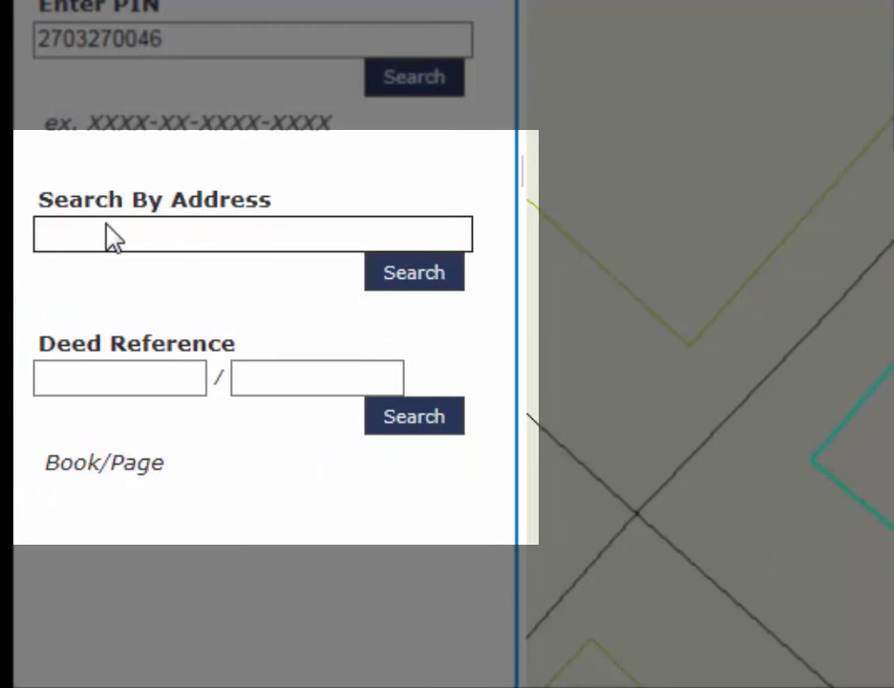
type("green s")
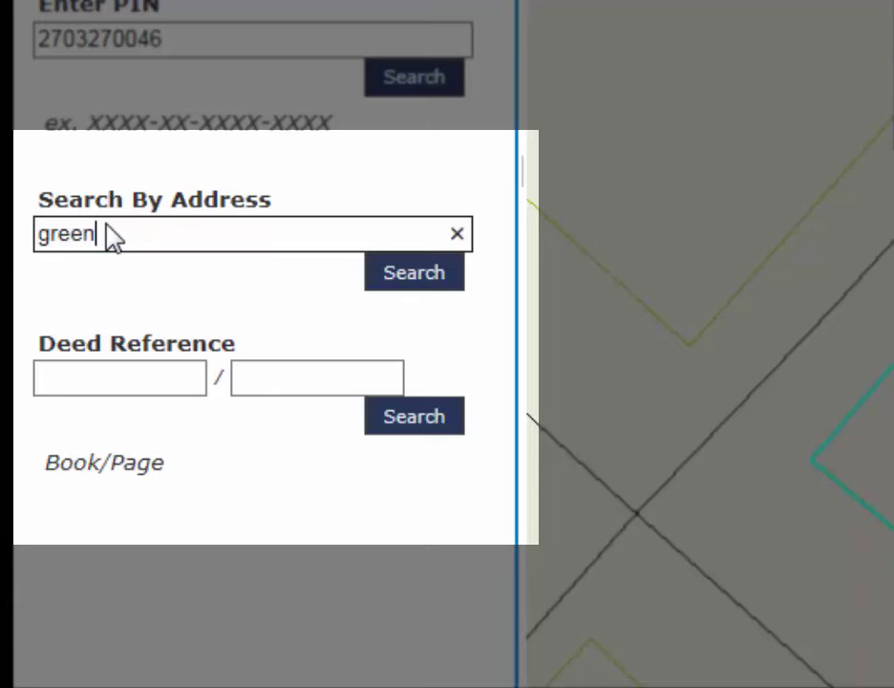
type("t")
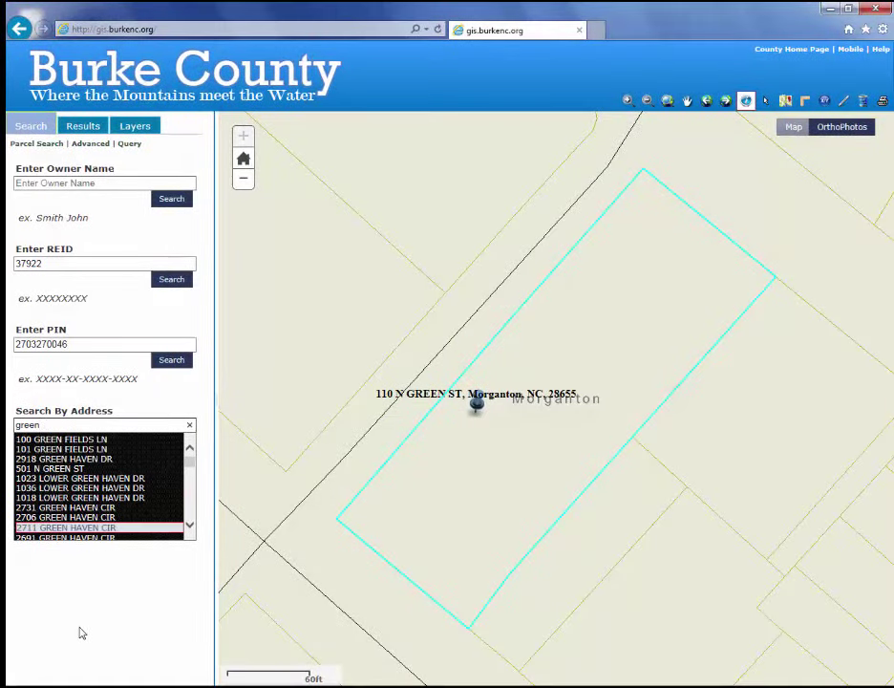
left_click(43, 613)
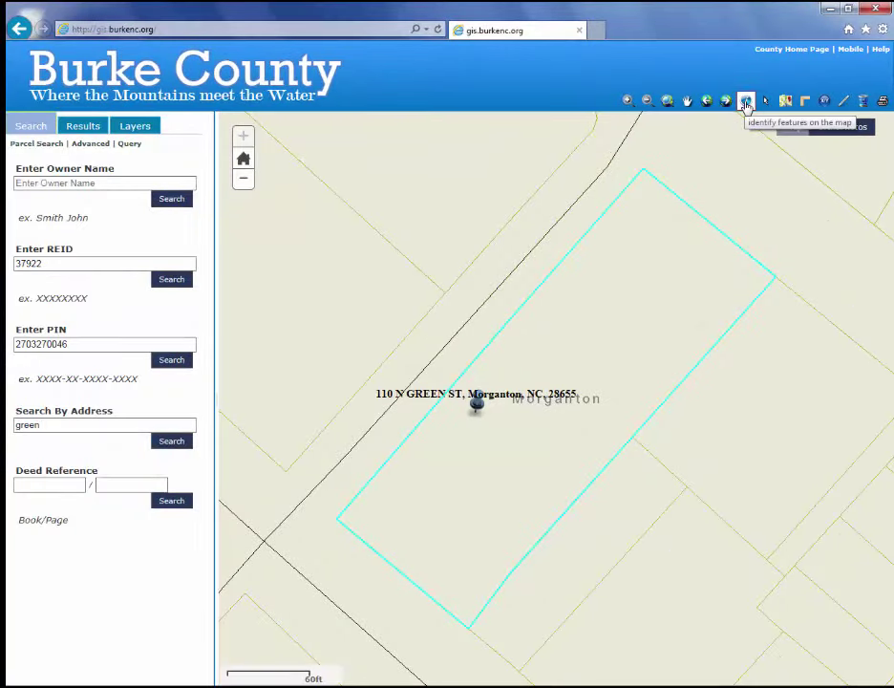
left_click(590, 356)
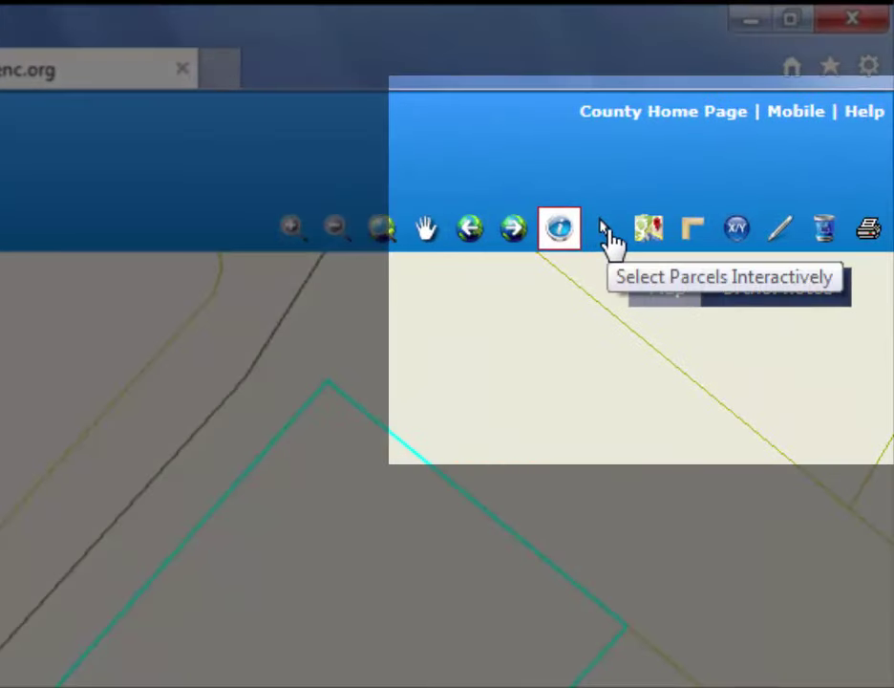
left_click(605, 232)
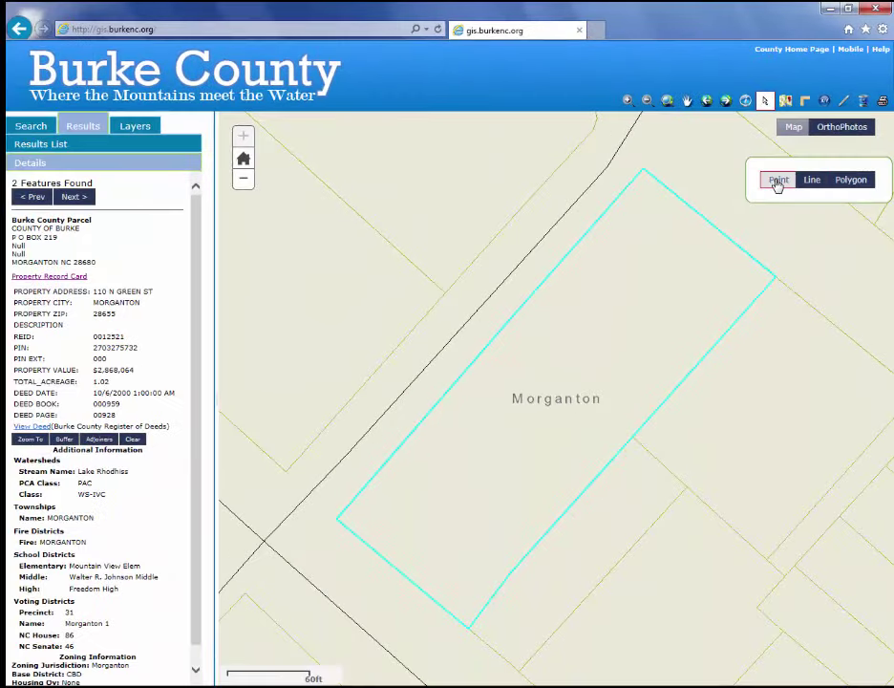
left_click(777, 183)
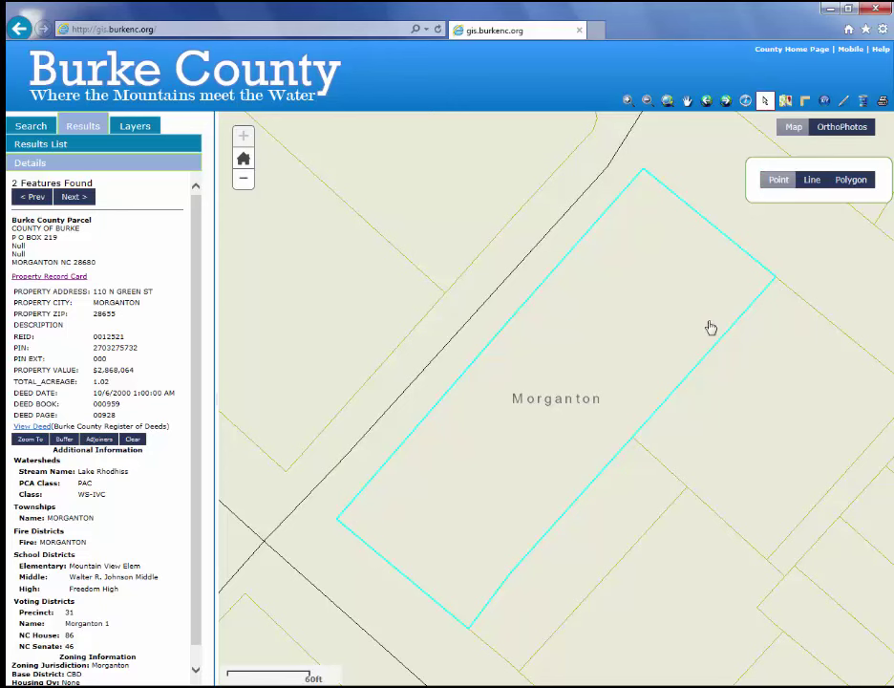
left_click(691, 467)
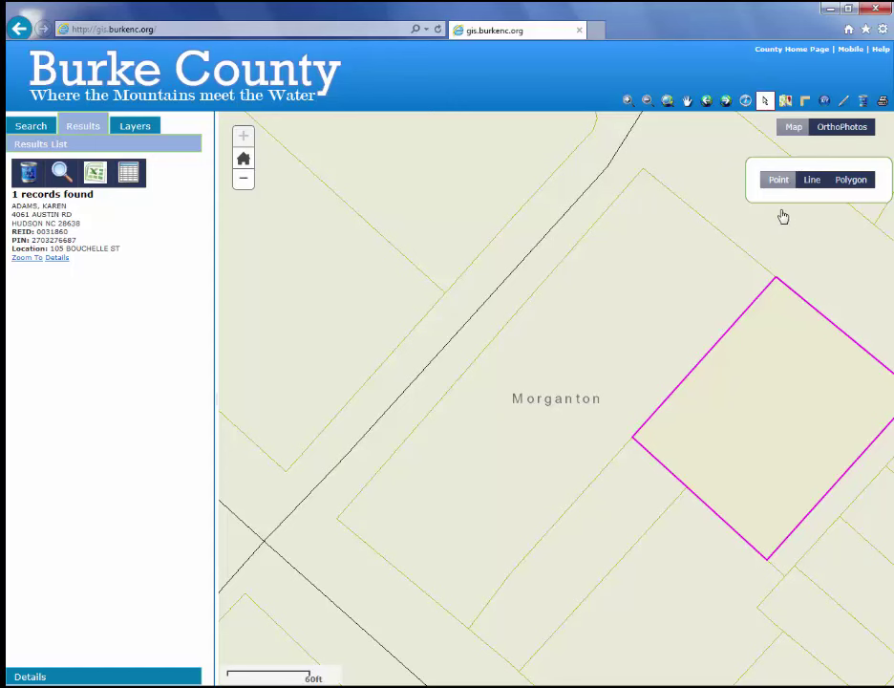
left_click(613, 338)
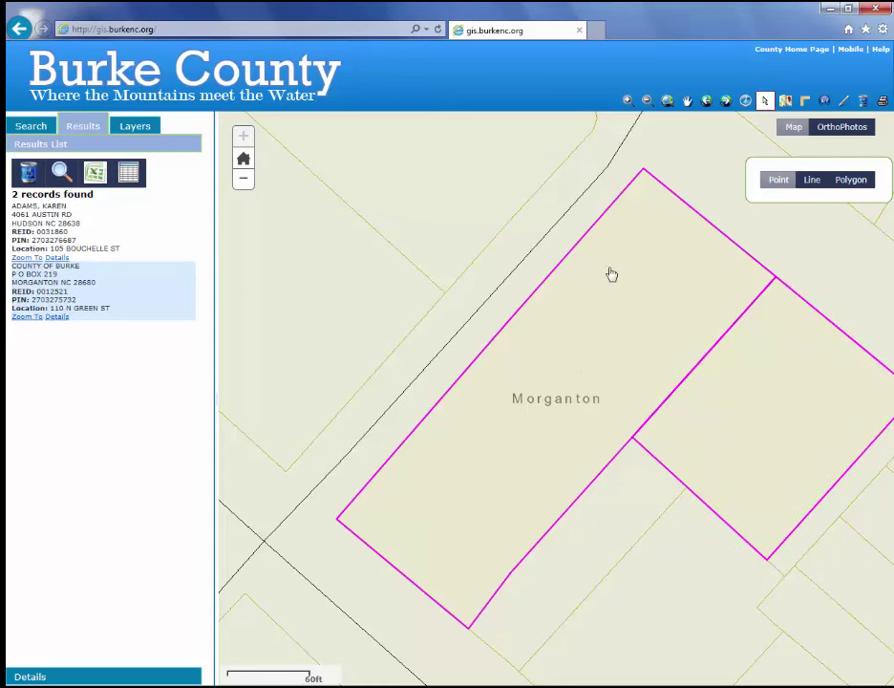
left_click(623, 370)
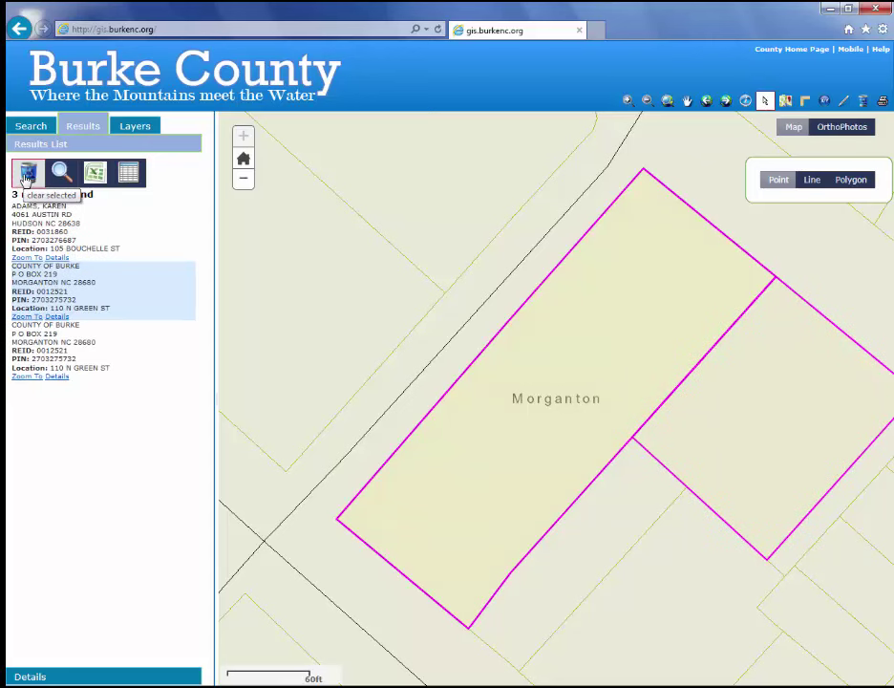
Clear the current parcel selections and switch interactive selection to Line mode.
left_click(26, 176)
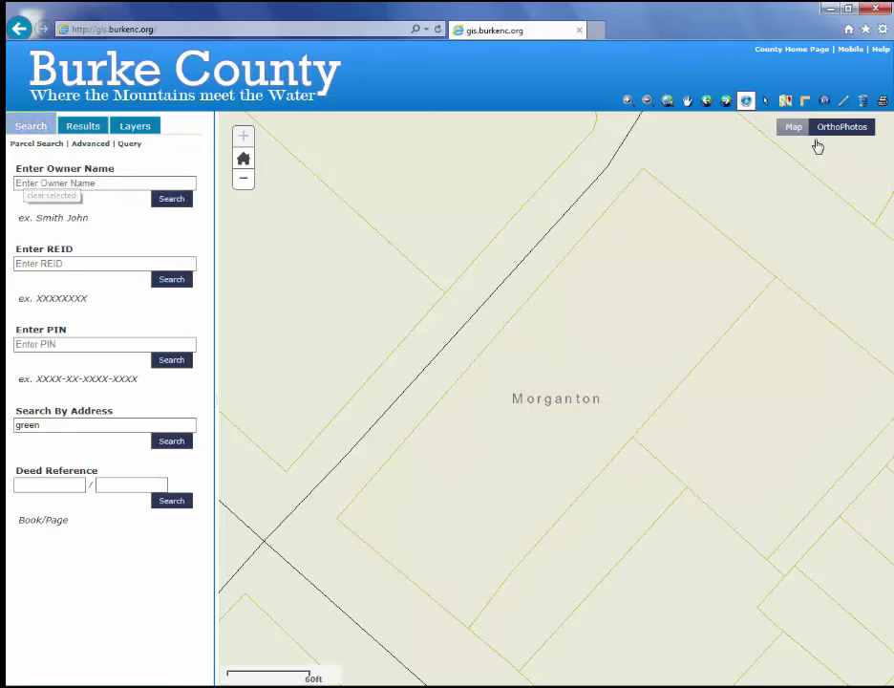
left_click(765, 102)
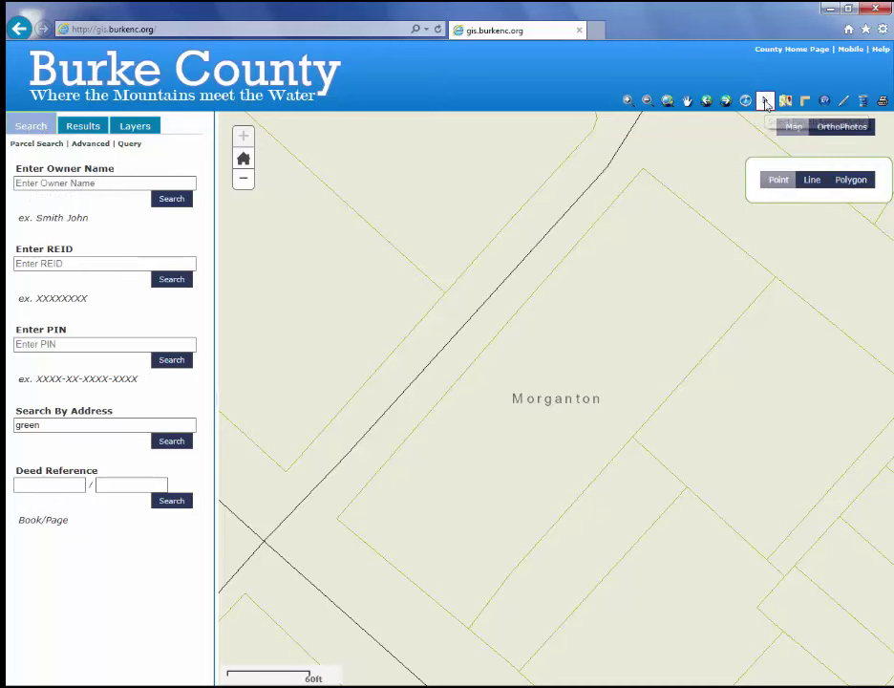
left_click(813, 184)
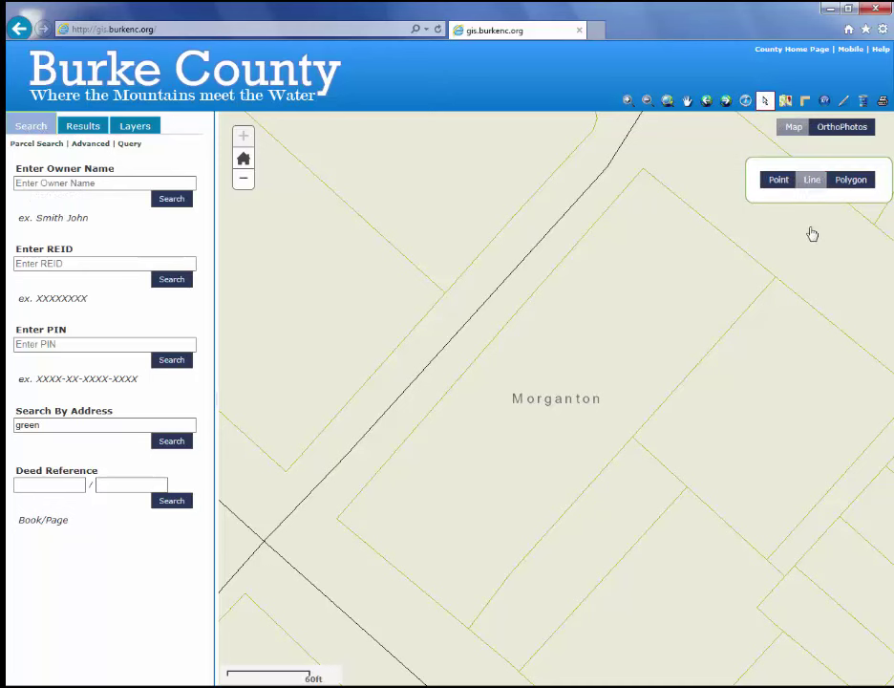
Draw a multi-point line across downtown parcels to select them, then clear the selection.
left_click(769, 363)
left_click(582, 335)
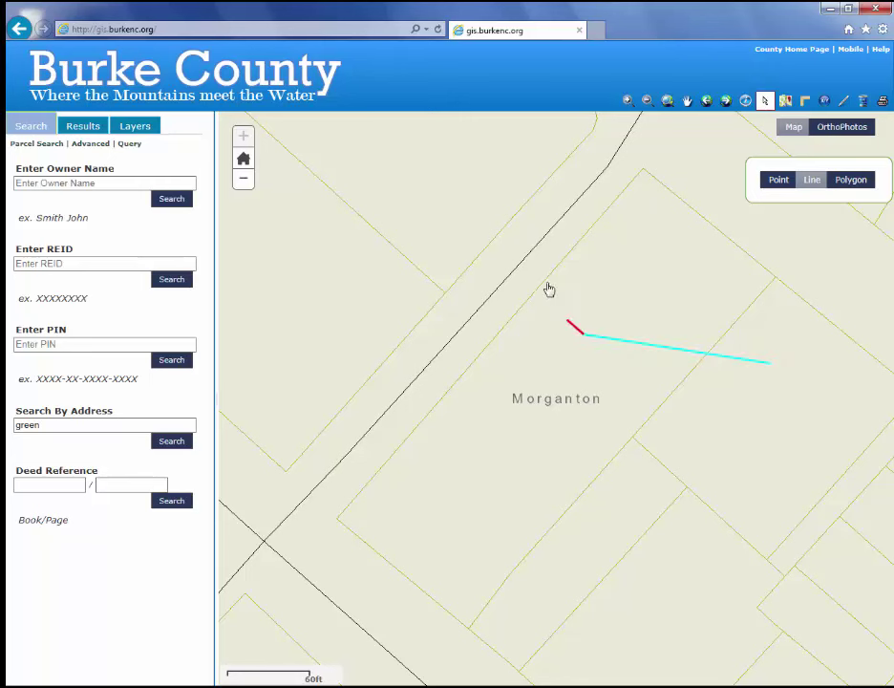
left_click(460, 201)
double_click(327, 315)
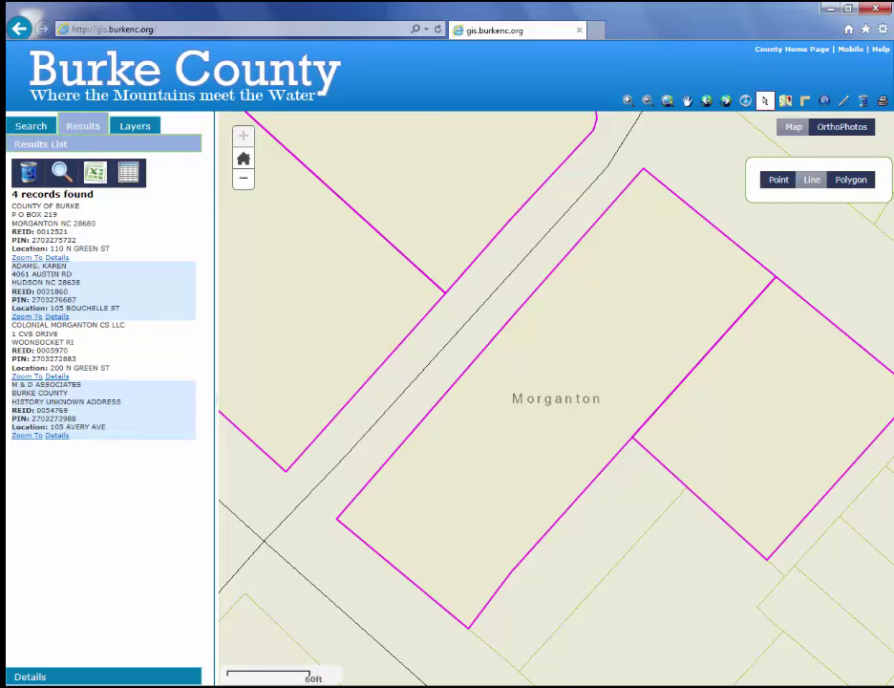
left_click(28, 172)
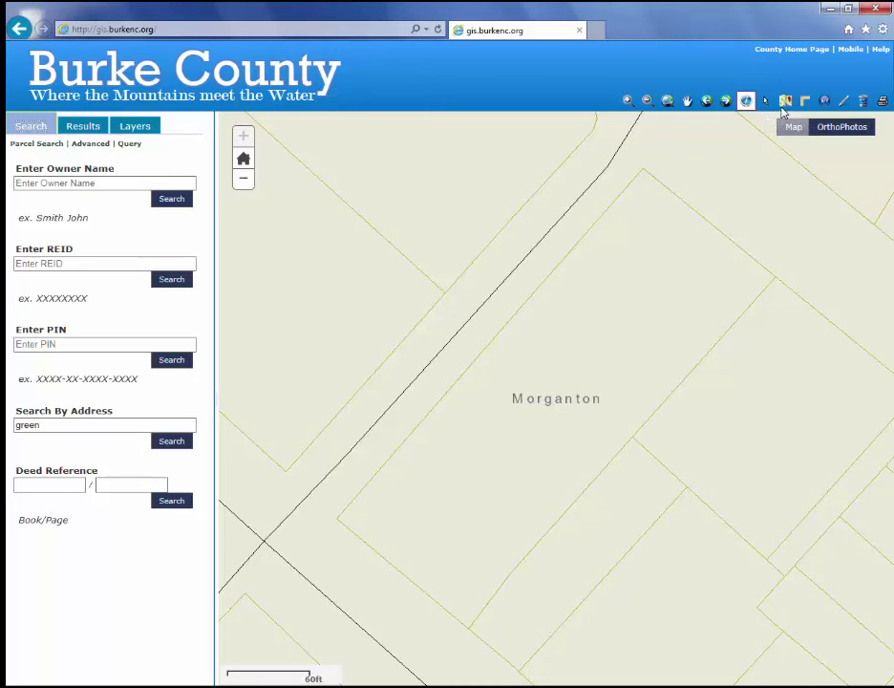
Zoom the Morganton parcel map out from 60 ft to 100 ft scale.
scroll(540, 386, "down", 1)
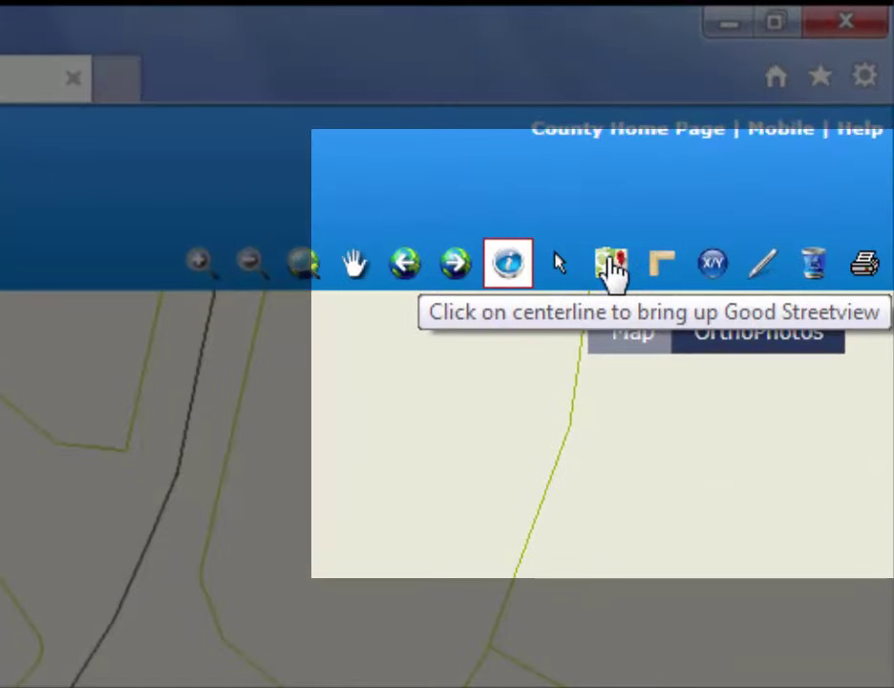
left_click(612, 270)
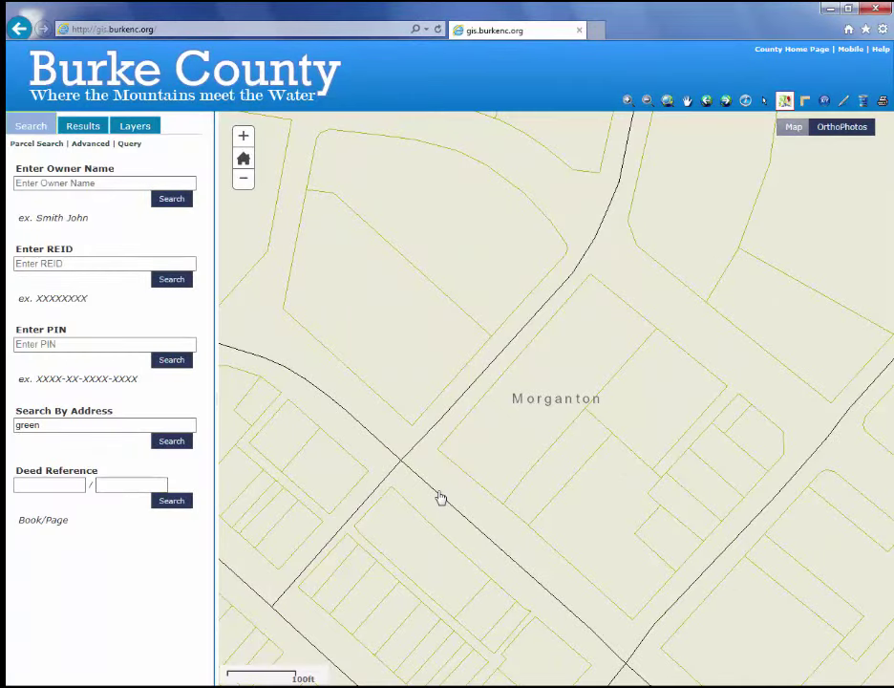
left_click(440, 498)
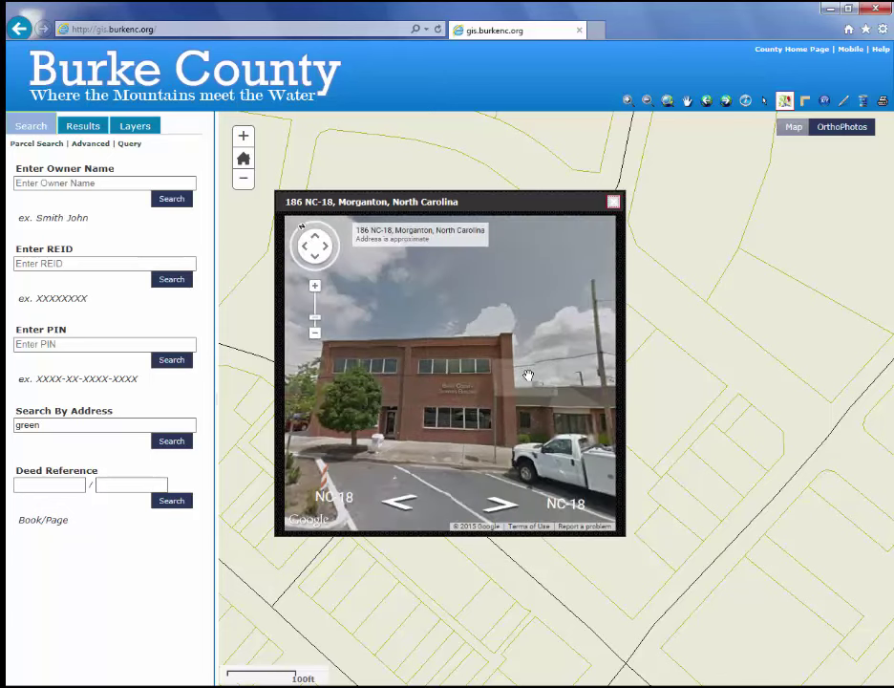
left_click_drag(528, 375, 564, 392)
left_click_drag(344, 401, 538, 391)
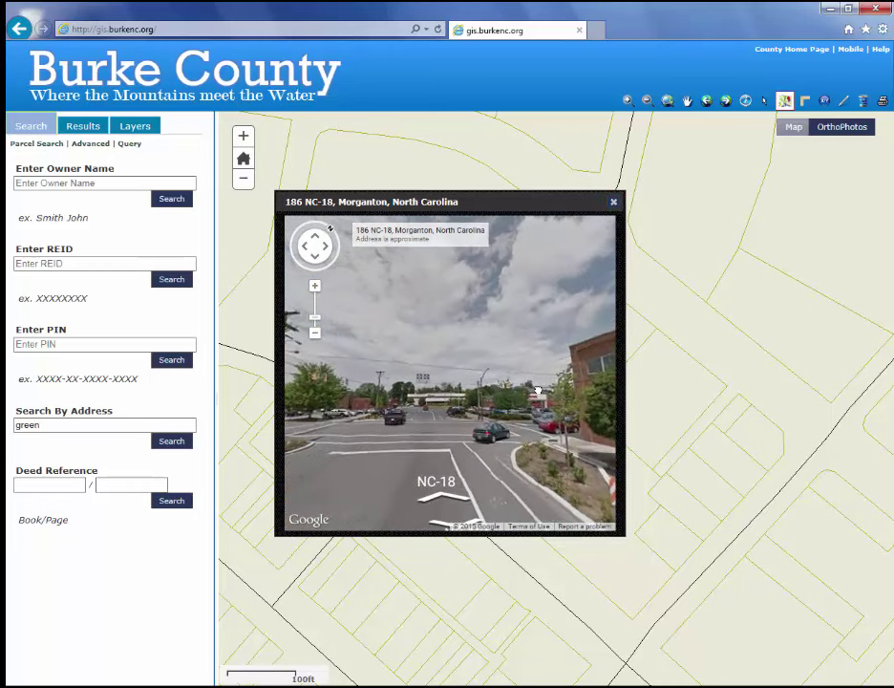
left_click_drag(380, 387, 587, 390)
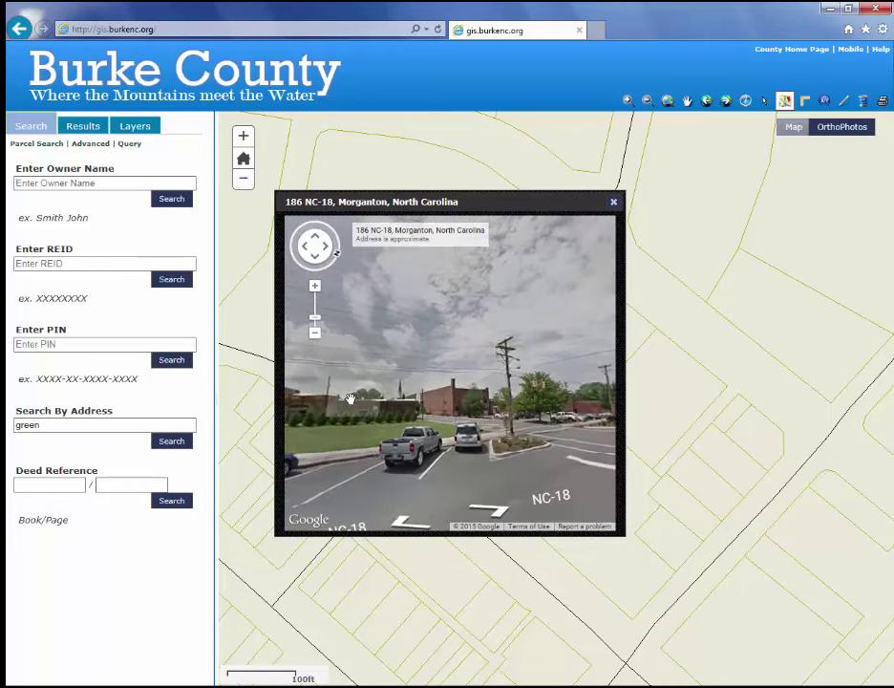
left_click_drag(352, 399, 523, 397)
left_click_drag(363, 382, 592, 374)
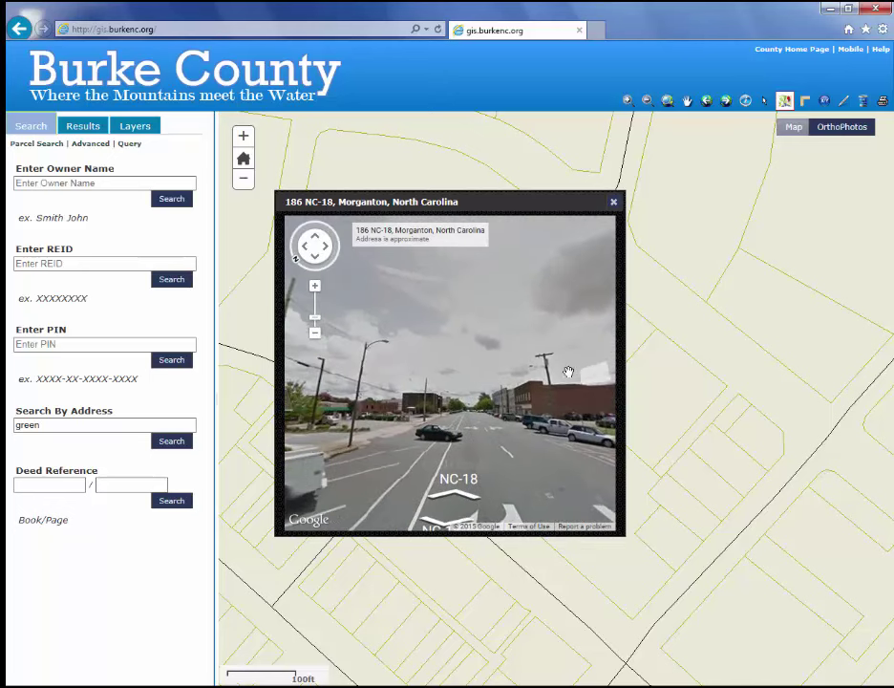
left_click_drag(383, 374, 569, 365)
left_click_drag(397, 385, 564, 276)
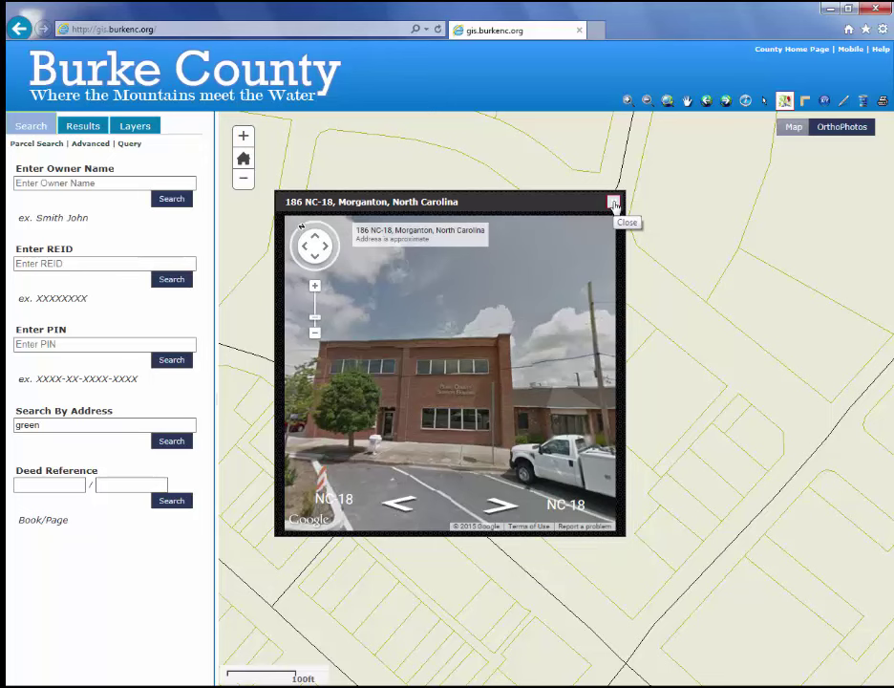
left_click(614, 203)
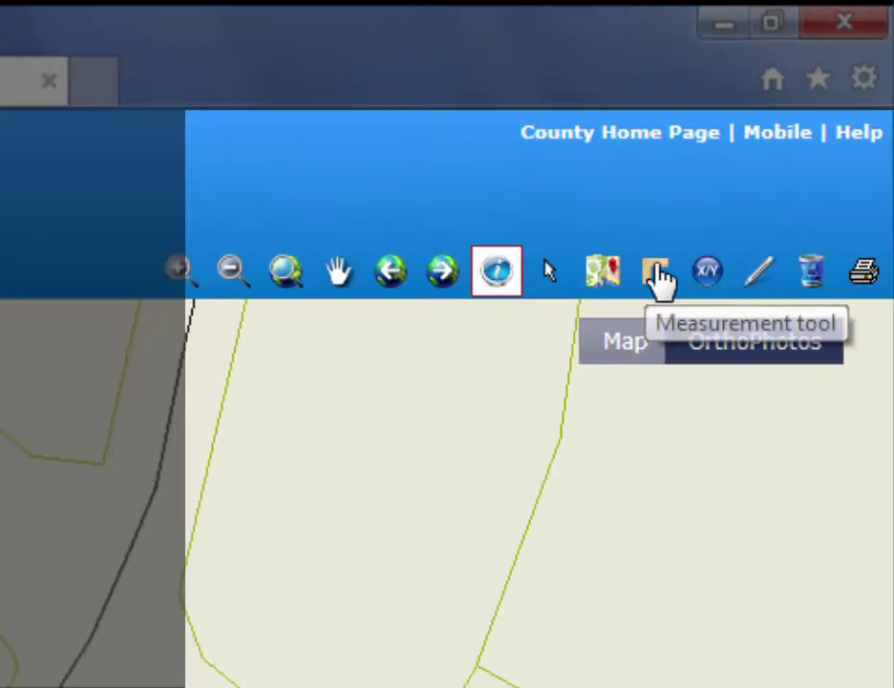
Measure the parcel's long edge in feet, reading 343.9 ft.
left_click(654, 279)
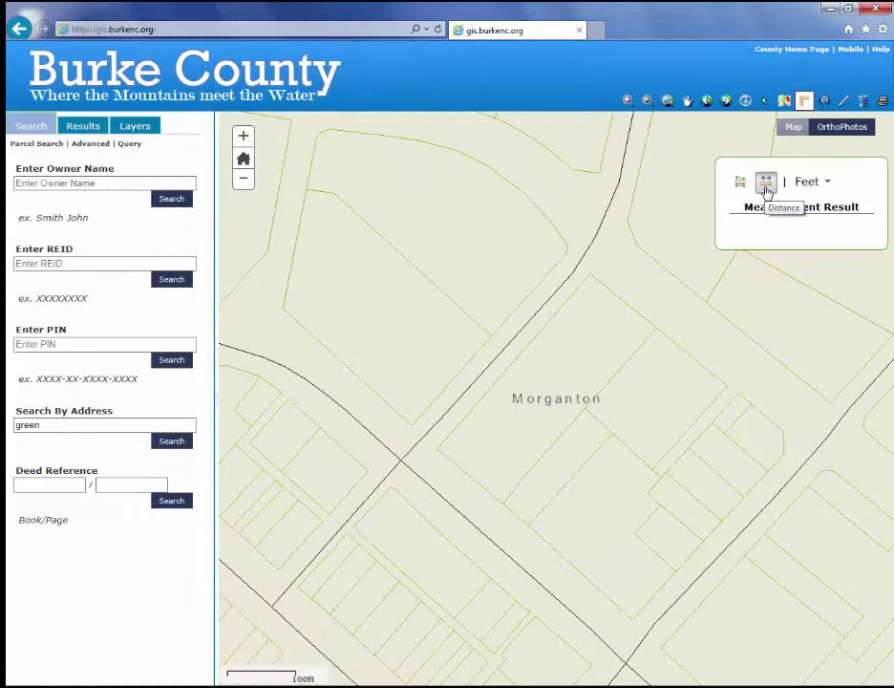
left_click(827, 184)
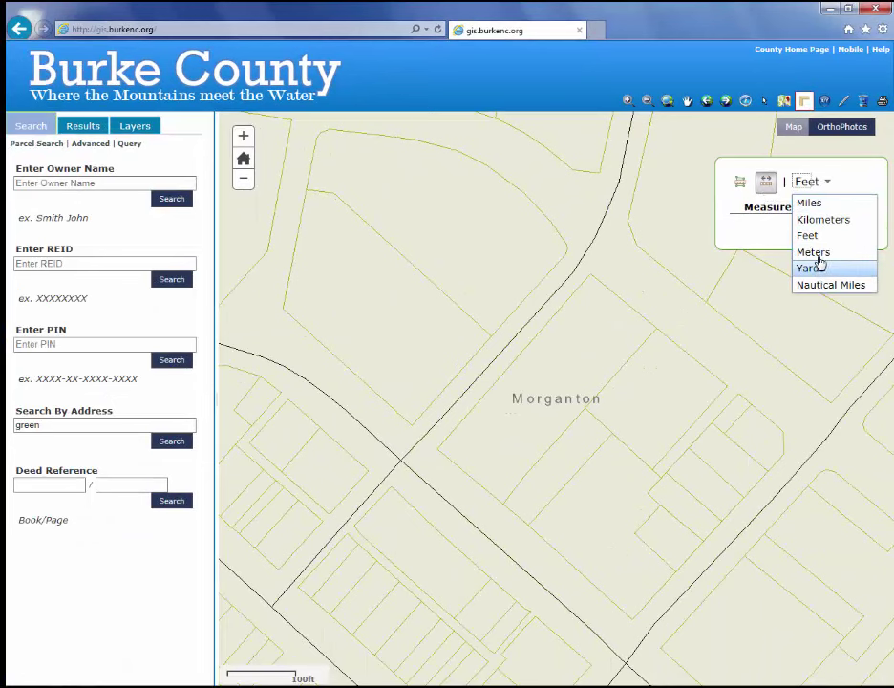
left_click(821, 234)
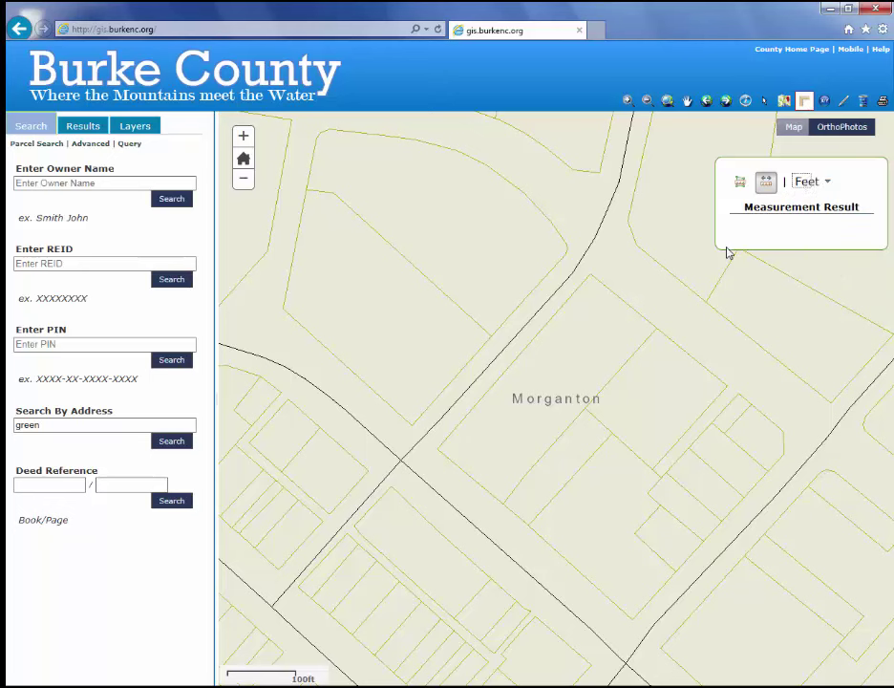
left_click(764, 188)
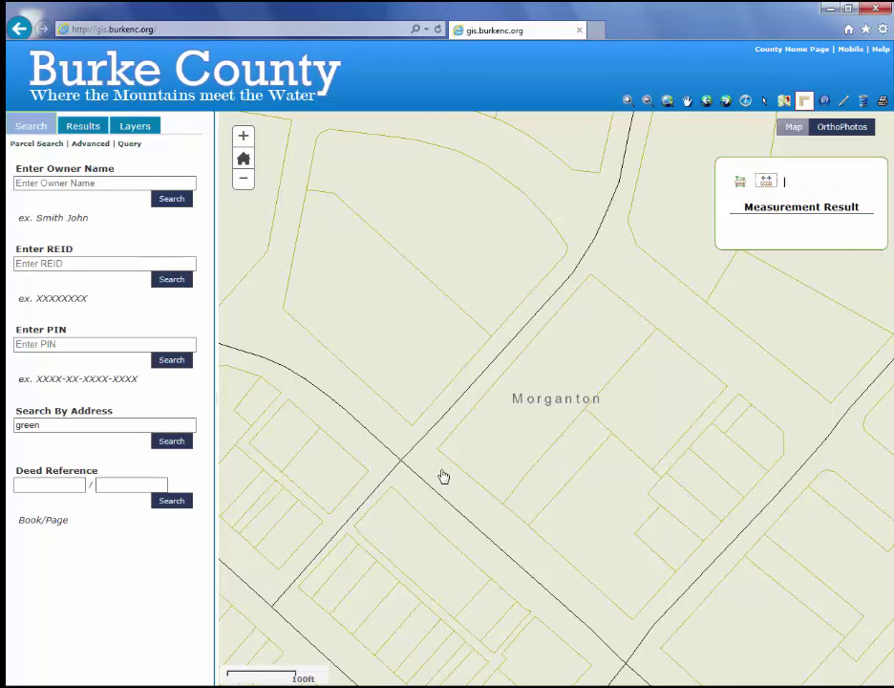
left_click(768, 189)
left_click(440, 445)
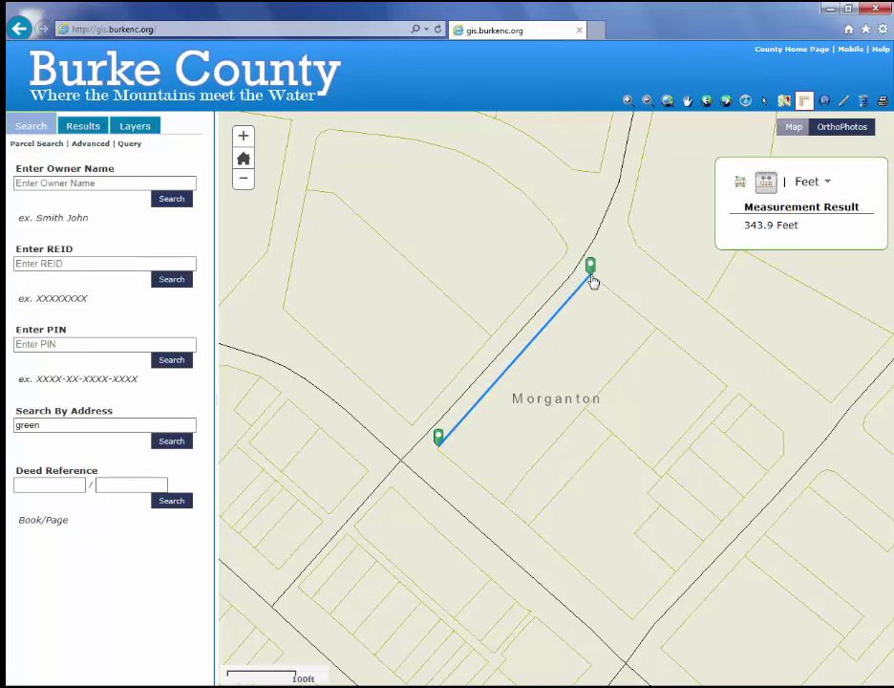
Trace the parcel's four corners to measure its area as 1.02 acres, then clear it.
left_click(740, 181)
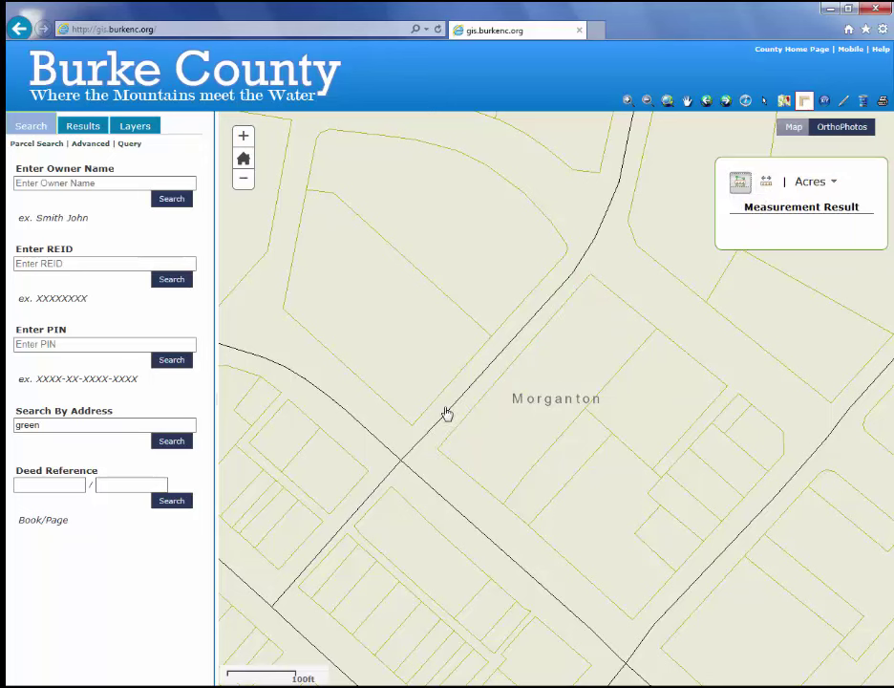
left_click(439, 444)
left_click(588, 277)
left_click(655, 329)
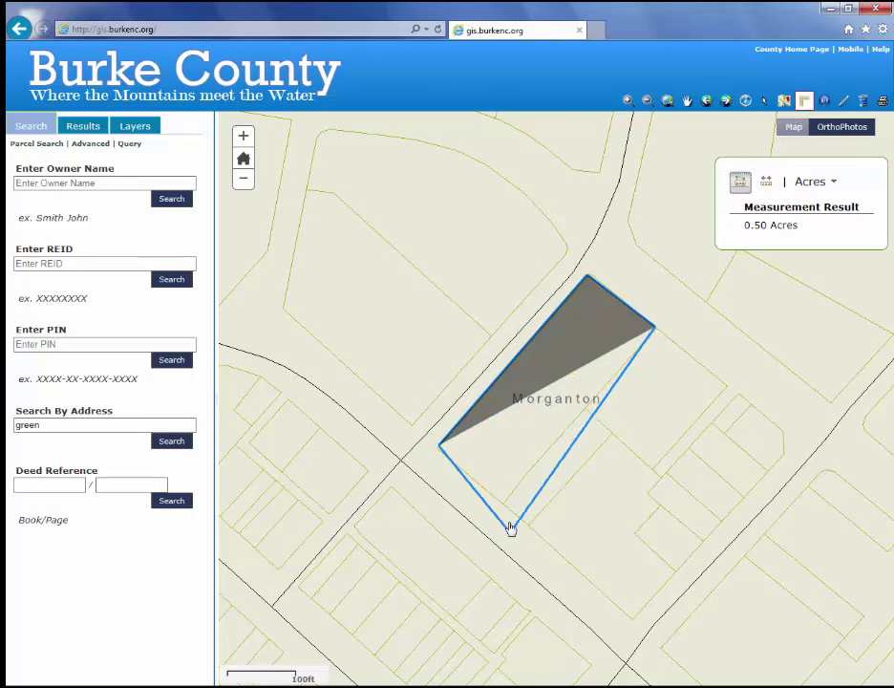
left_click(504, 503)
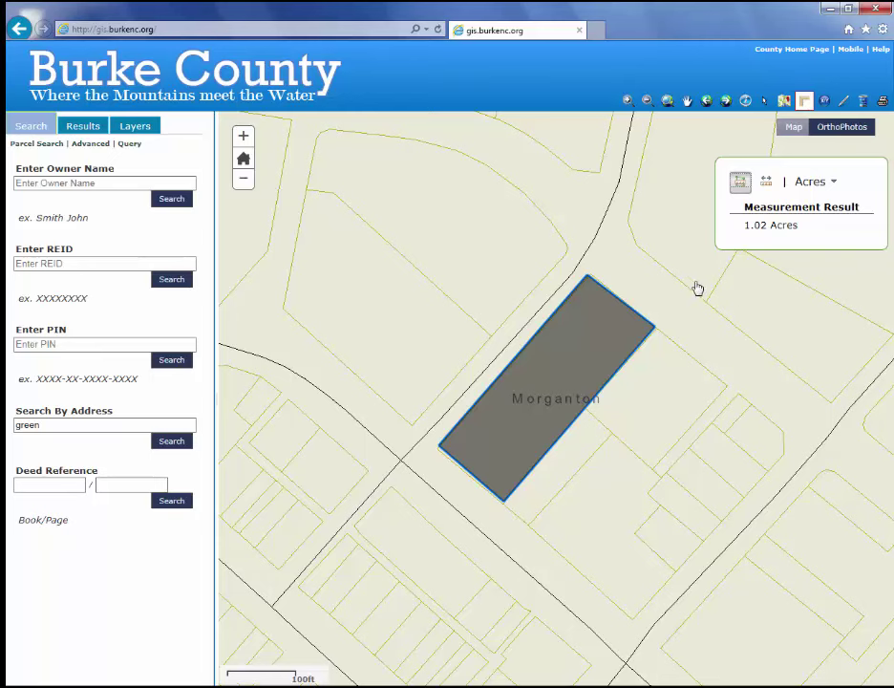
left_click(709, 356)
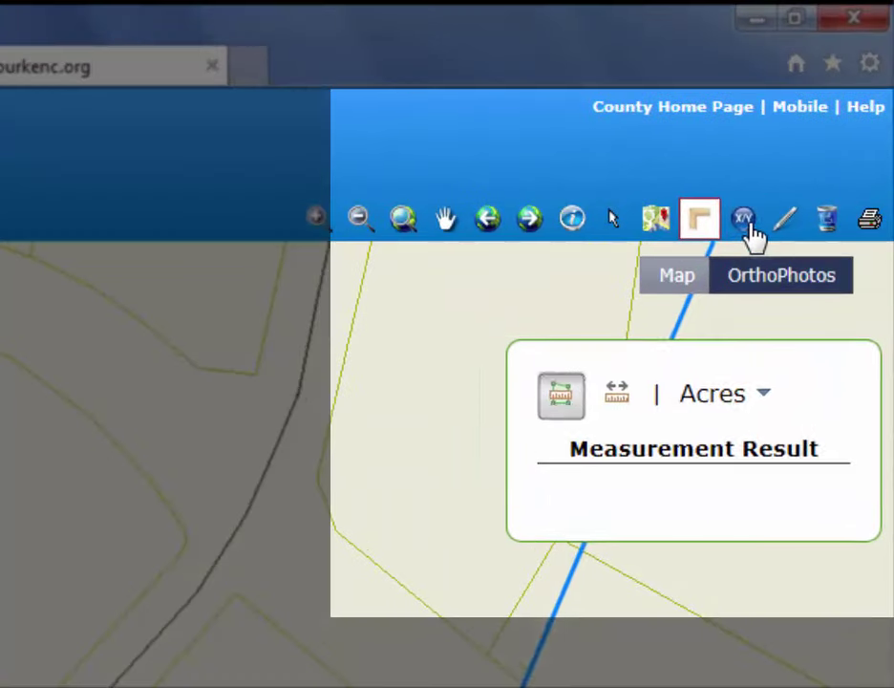
Place an XY point near Morganton reading 35.748, -81.688, then dismiss the tool and marker.
left_click(745, 221)
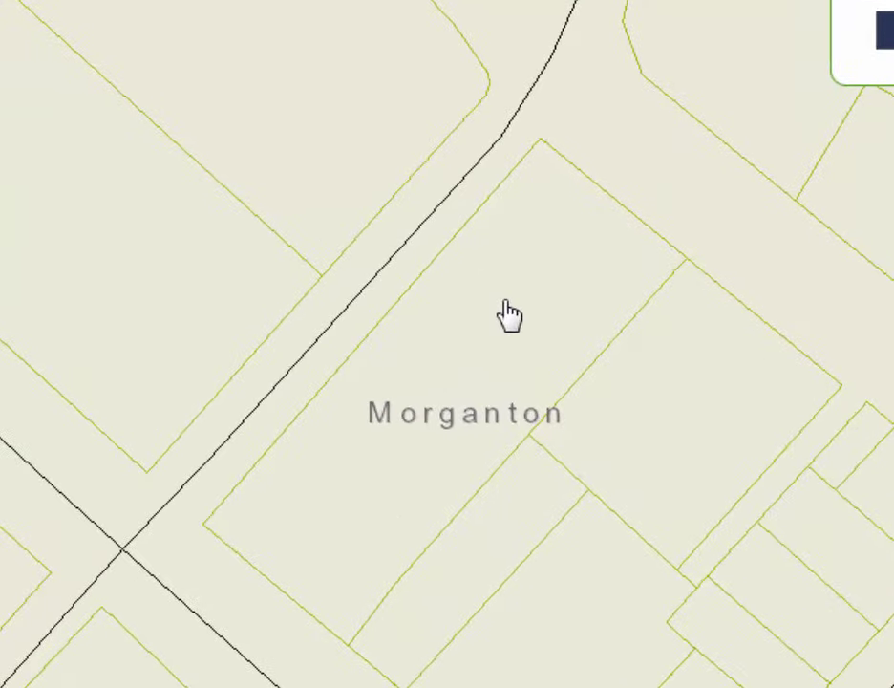
left_click(573, 347)
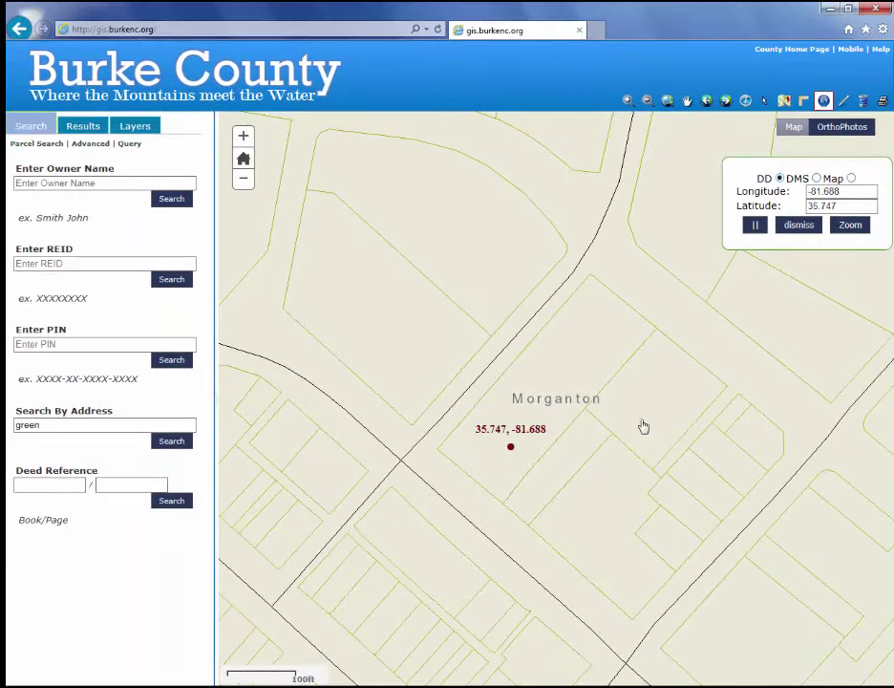
left_click(664, 422)
left_click(589, 339)
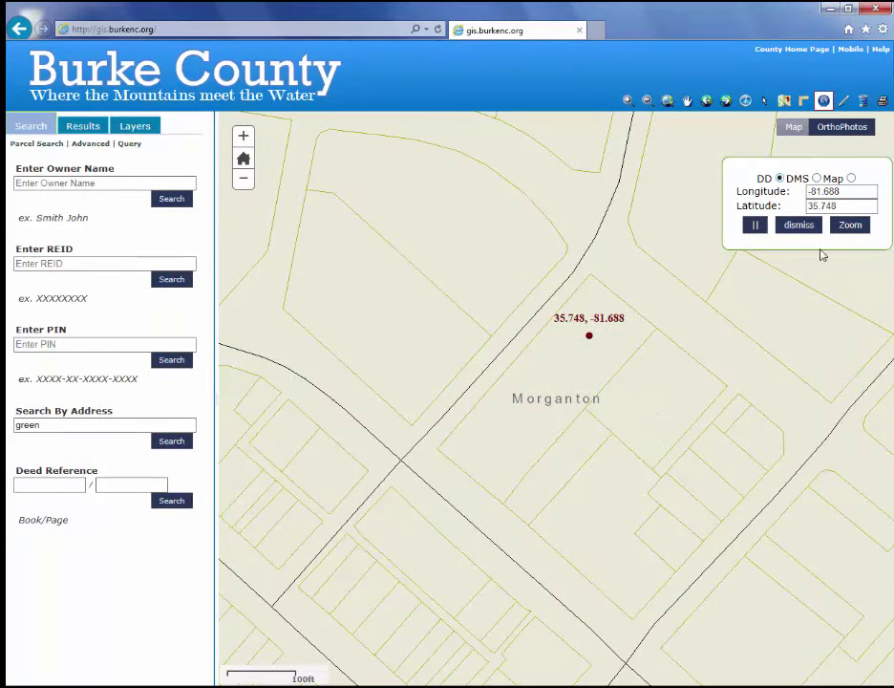
left_click(753, 226)
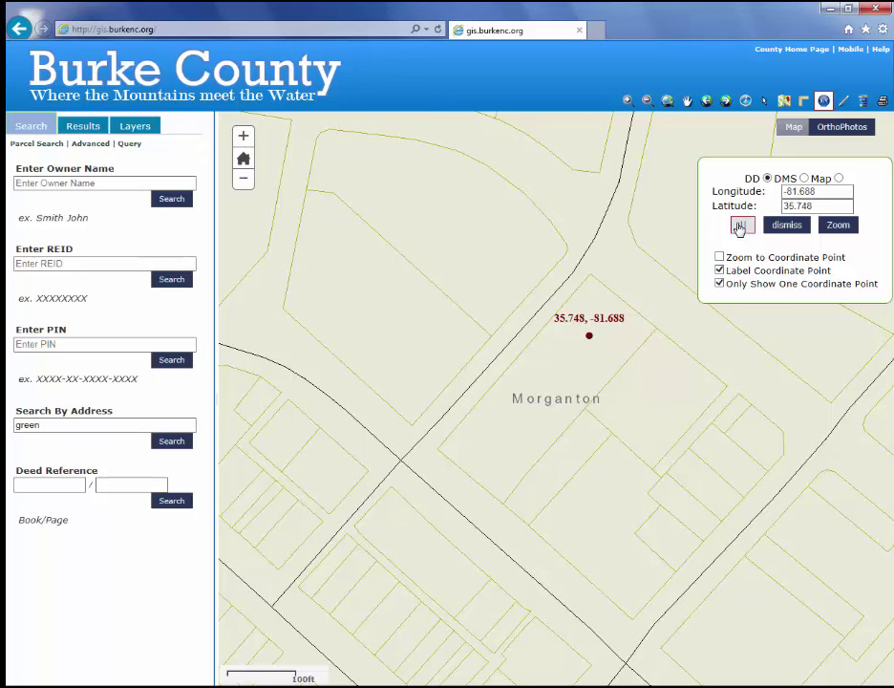
left_click(739, 228)
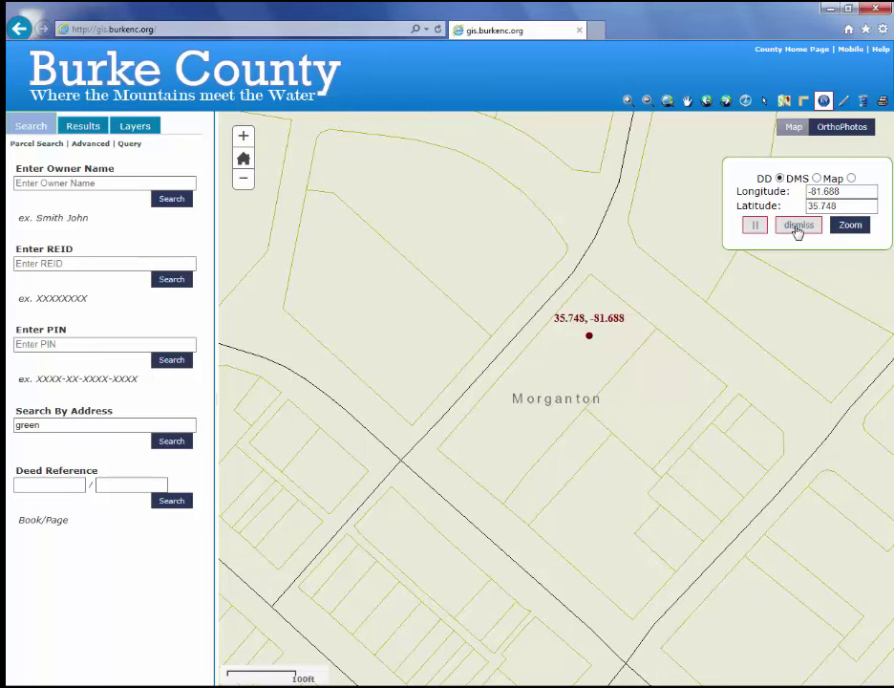
left_click(797, 229)
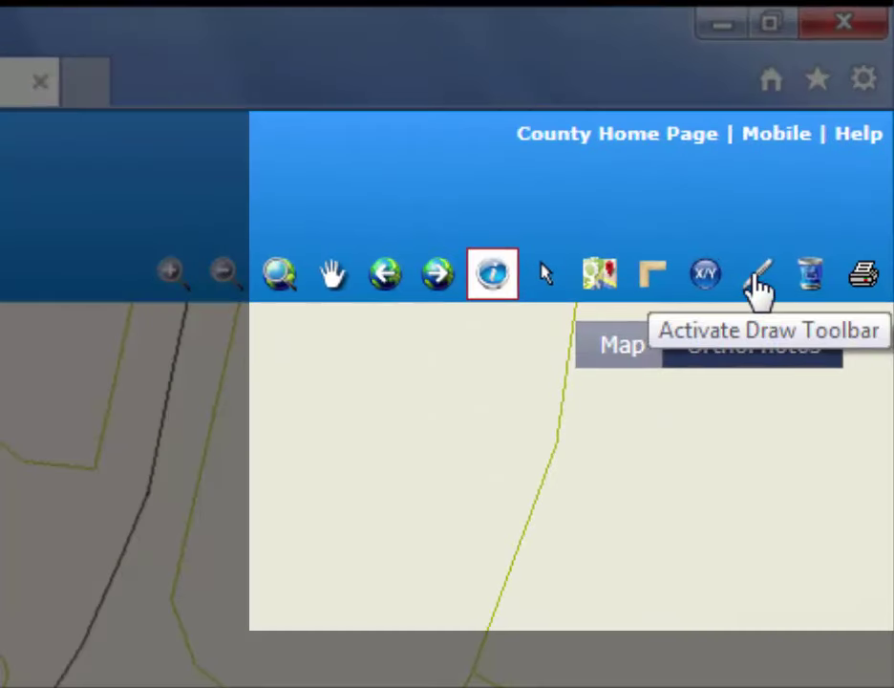
Draw a red five-vertex zigzag line northwest of Morganton.
left_click(756, 285)
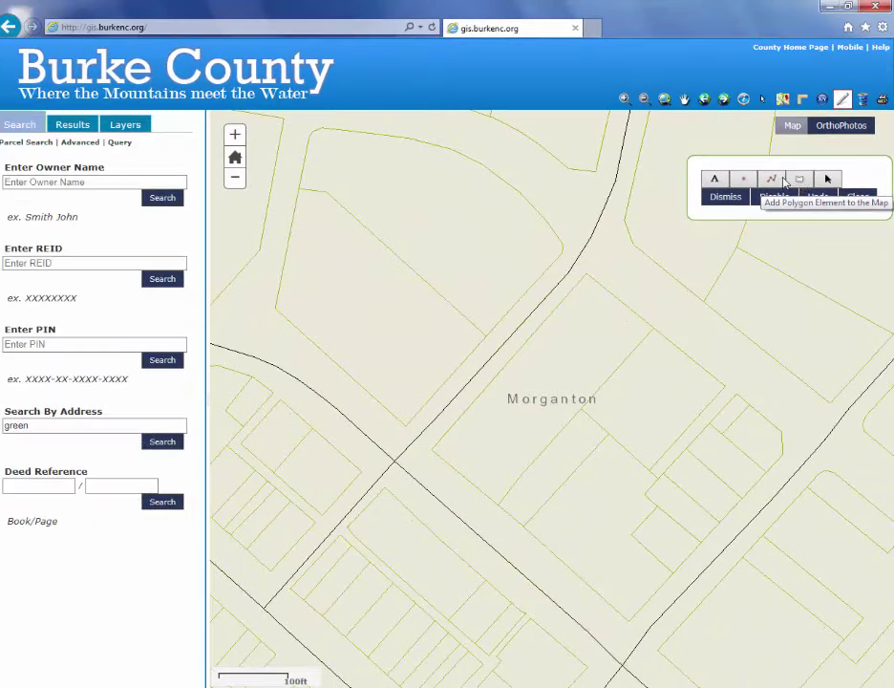
left_click(770, 179)
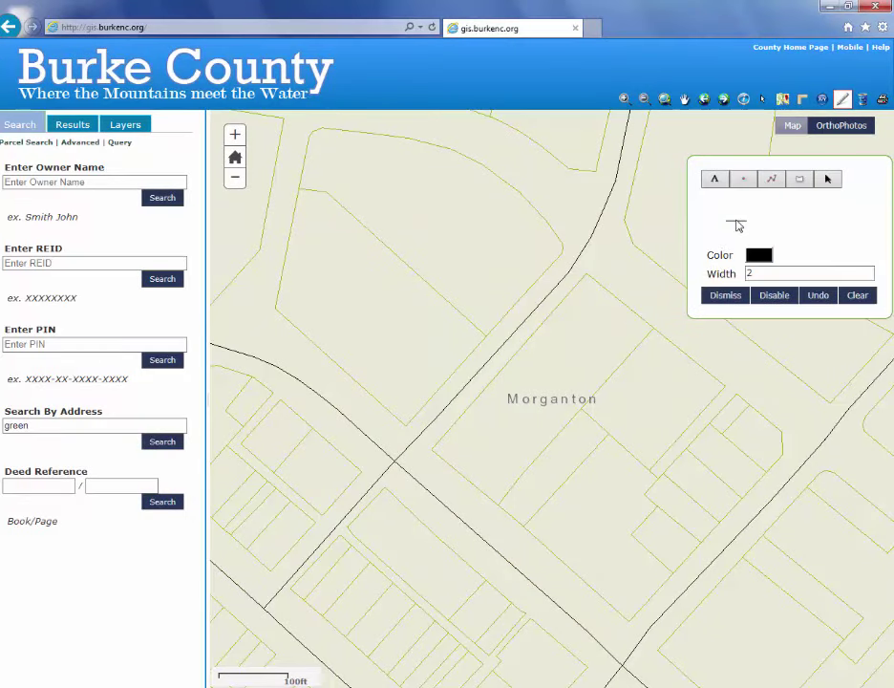
left_click(760, 260)
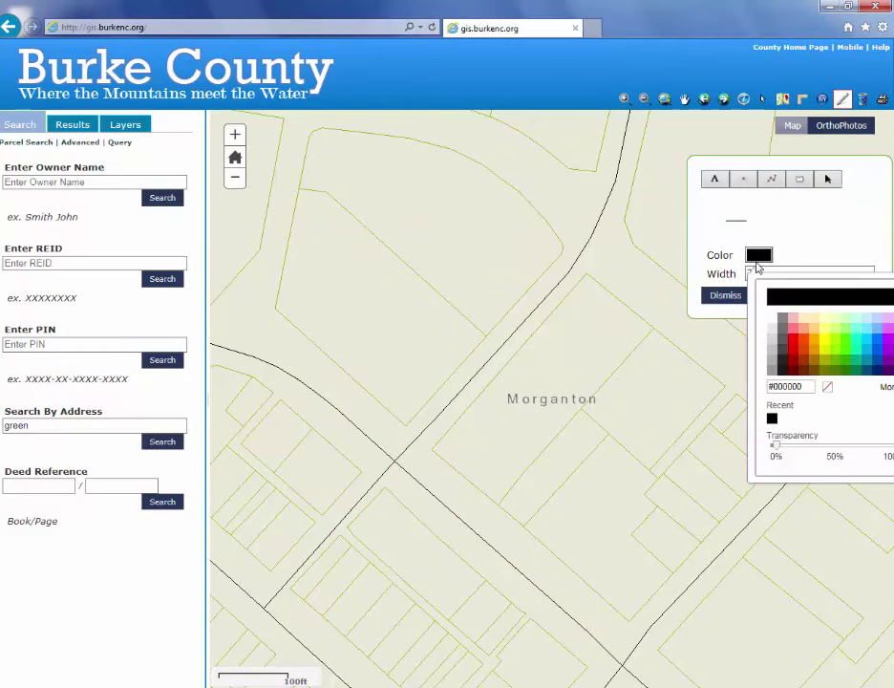
left_click(792, 344)
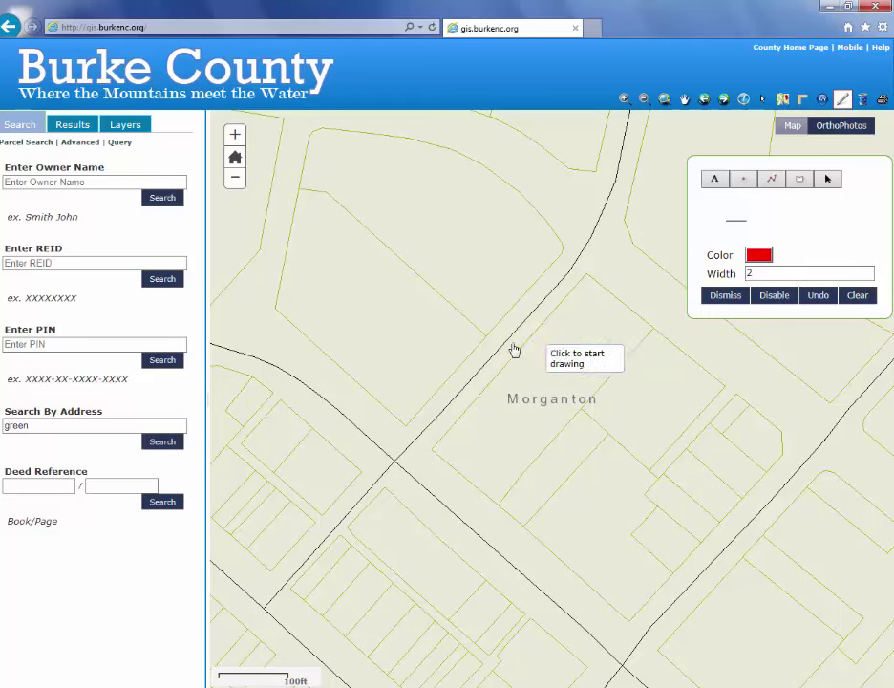
left_click(372, 302)
left_click(454, 222)
left_click(418, 343)
left_click(511, 269)
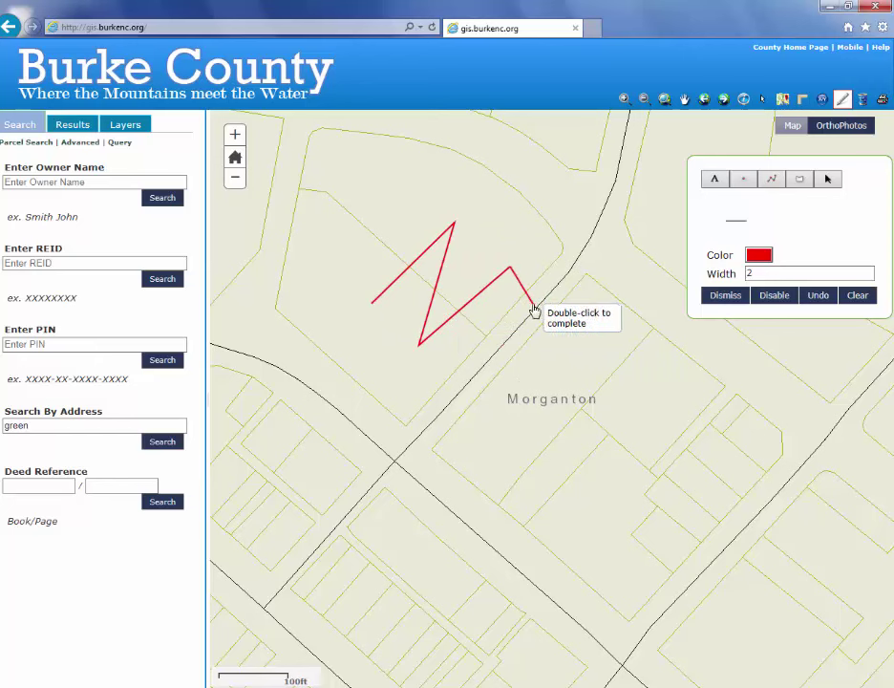
double_click(517, 283)
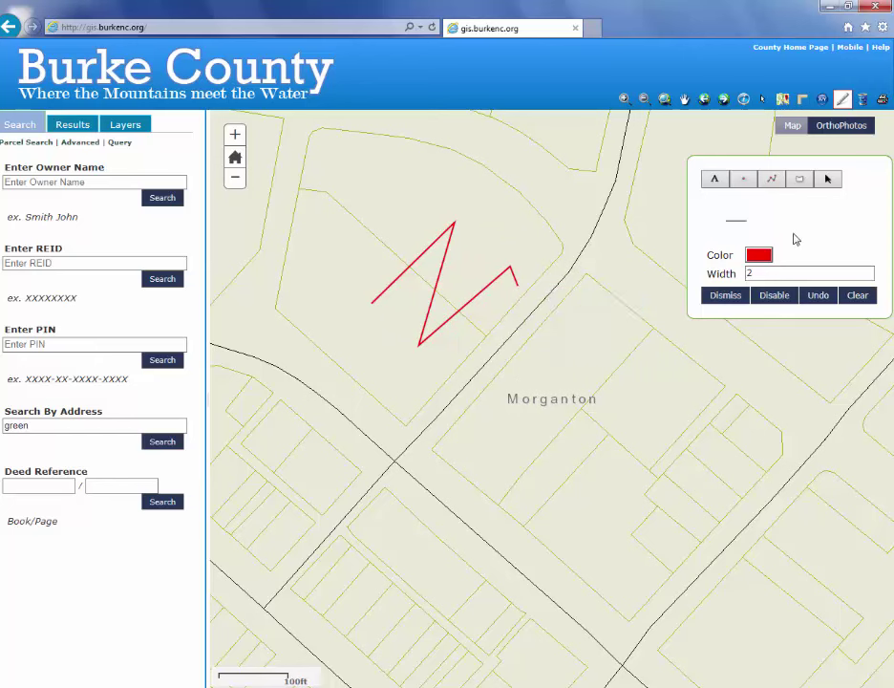
Draw a green zigzag line across the Morganton label.
left_click(752, 256)
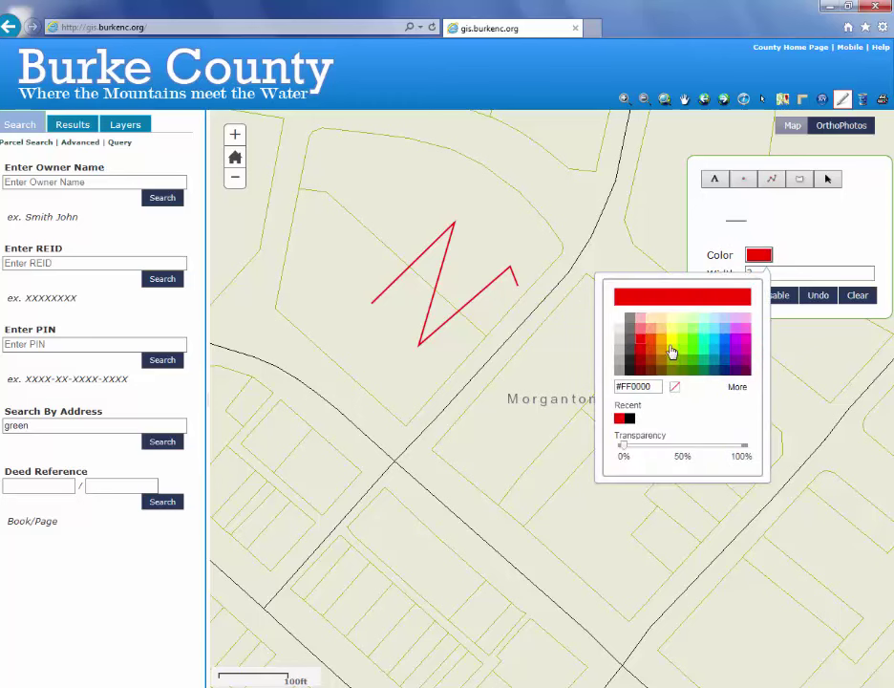
left_click(685, 356)
left_click(493, 398)
left_click(546, 340)
left_click(537, 410)
double_click(605, 374)
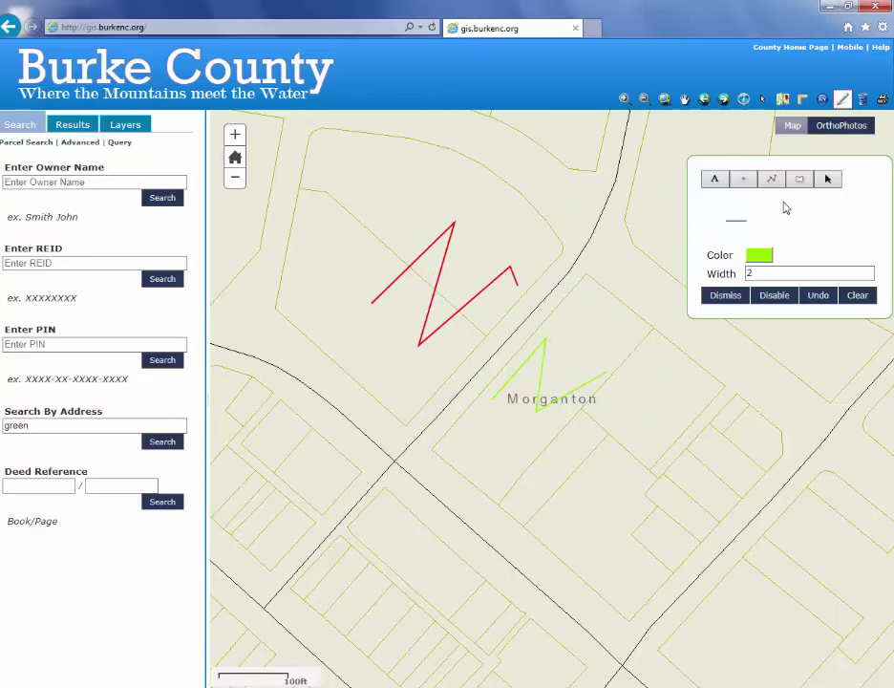
left_click(716, 181)
left_click(773, 222)
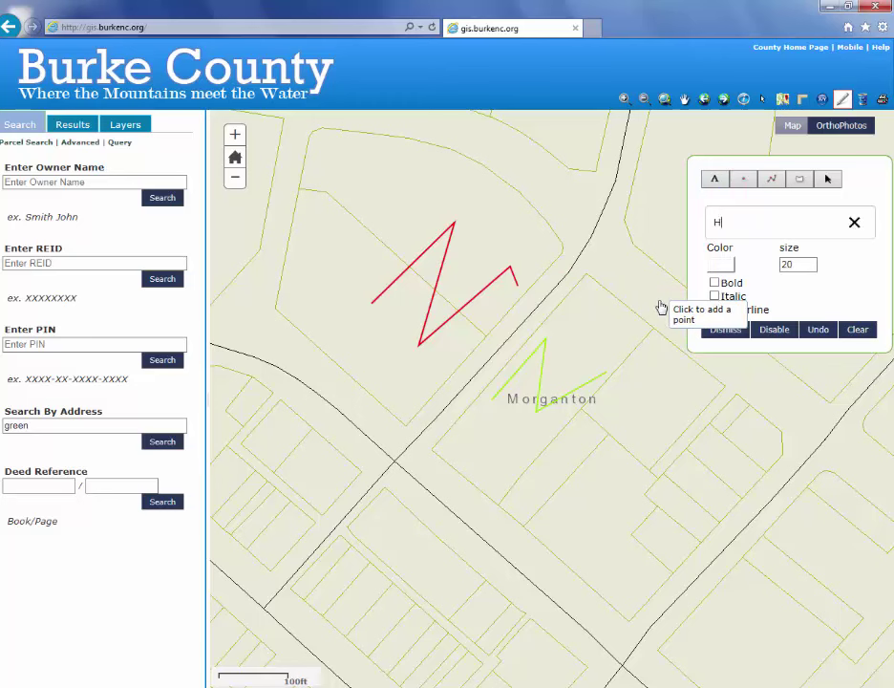
Make the Hello label purple and place it just right of the red line.
left_click(715, 266)
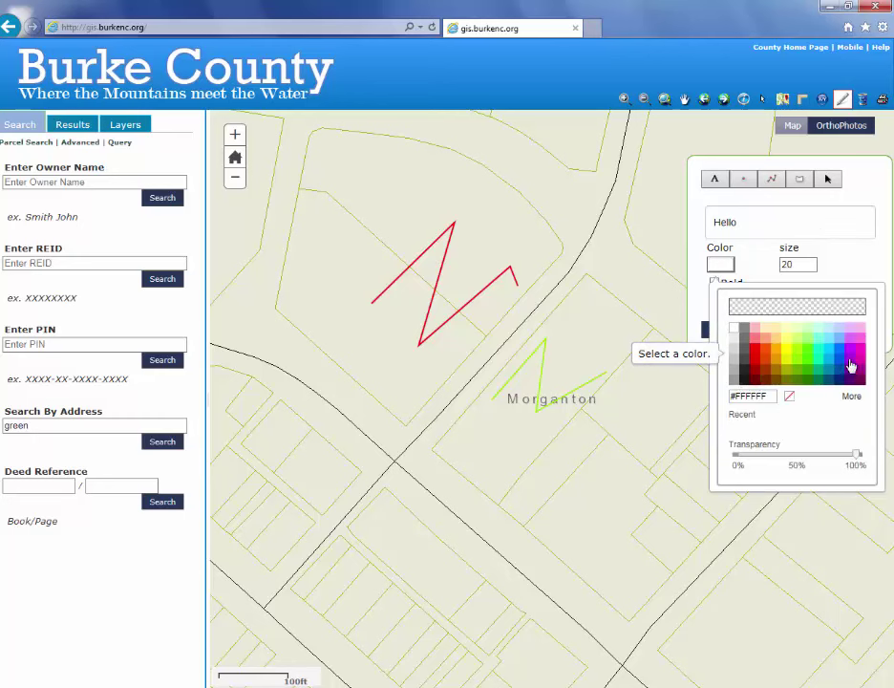
left_click(850, 366)
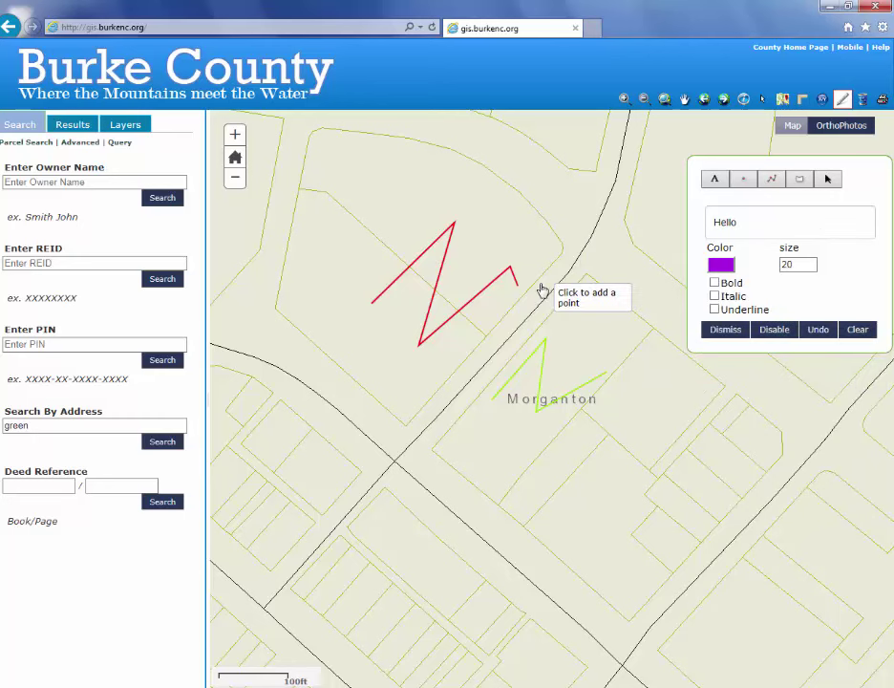
left_click(534, 245)
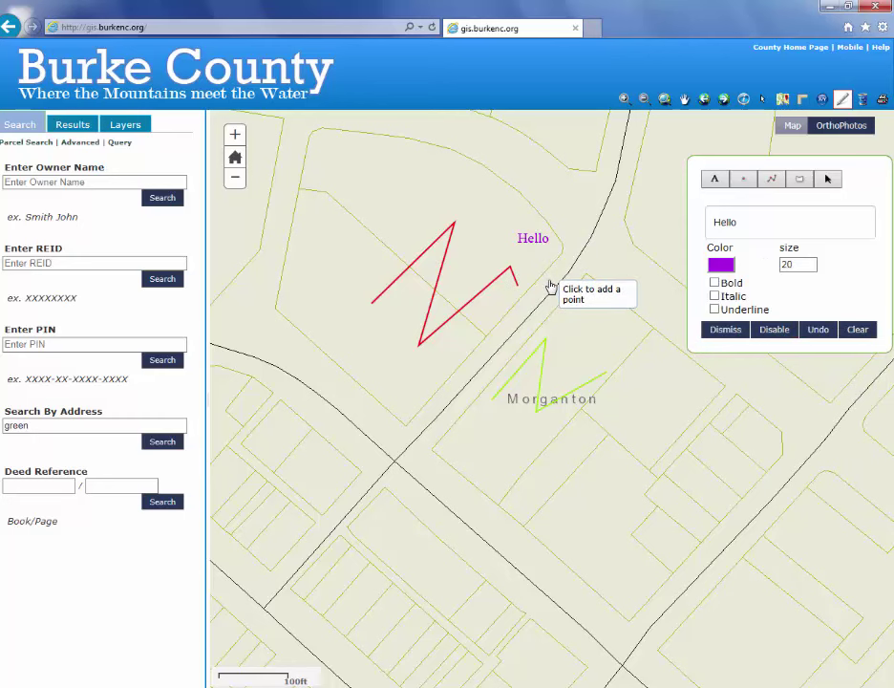
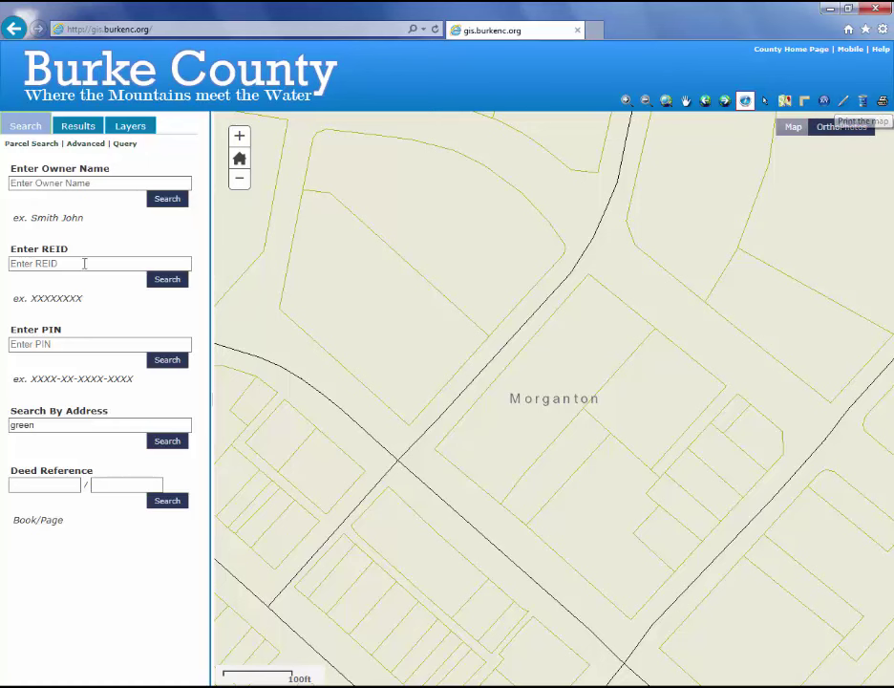
Search for parcel REID 12521 to show its details and map outline.
left_click(69, 263)
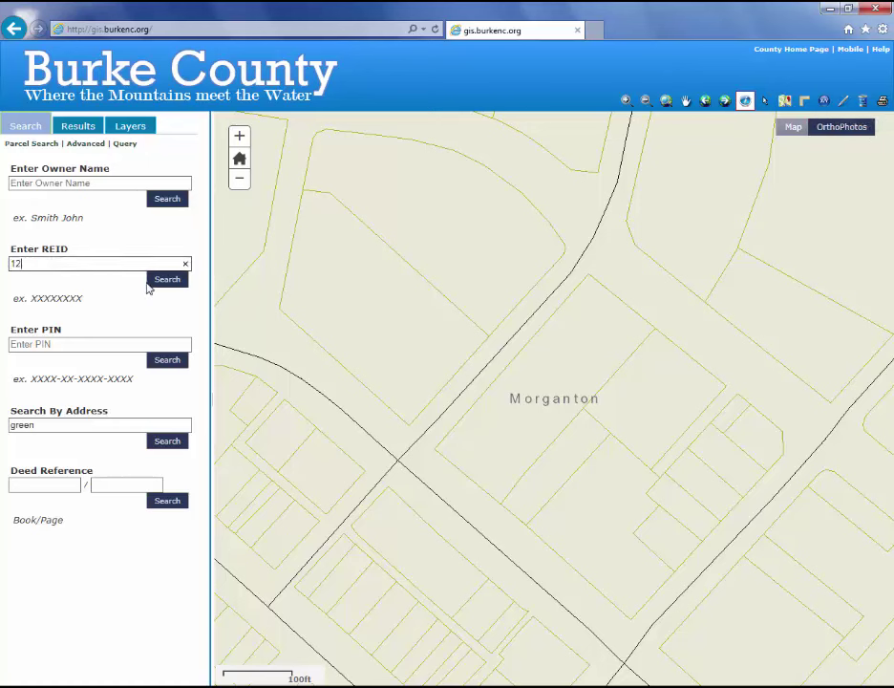
type("12521")
key("Return")
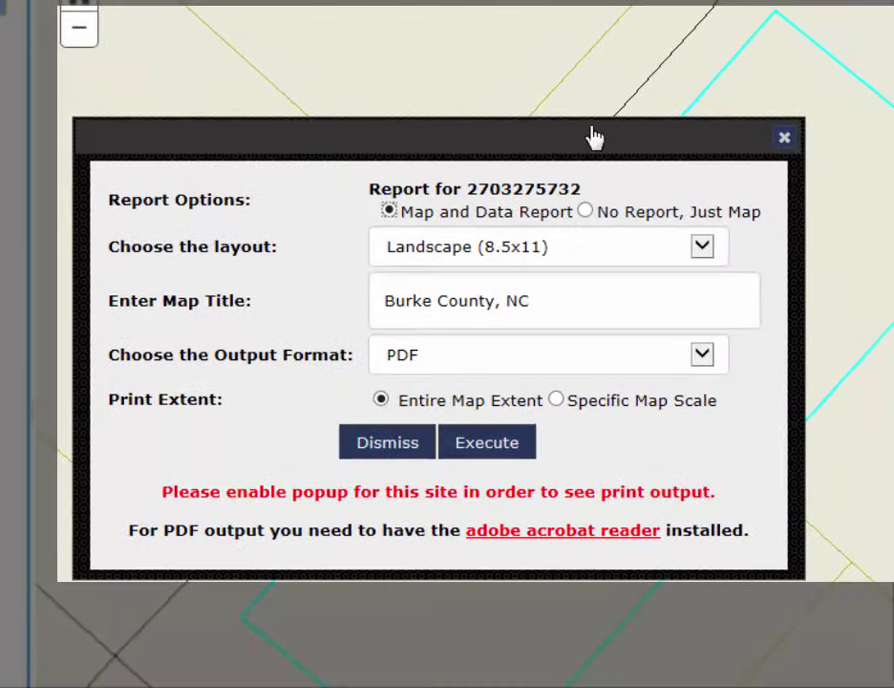
Keep the Landscape (8.5x11) layout, Burke County, NC title and PDF output for the report.
left_click_drag(441, 138, 535, 50)
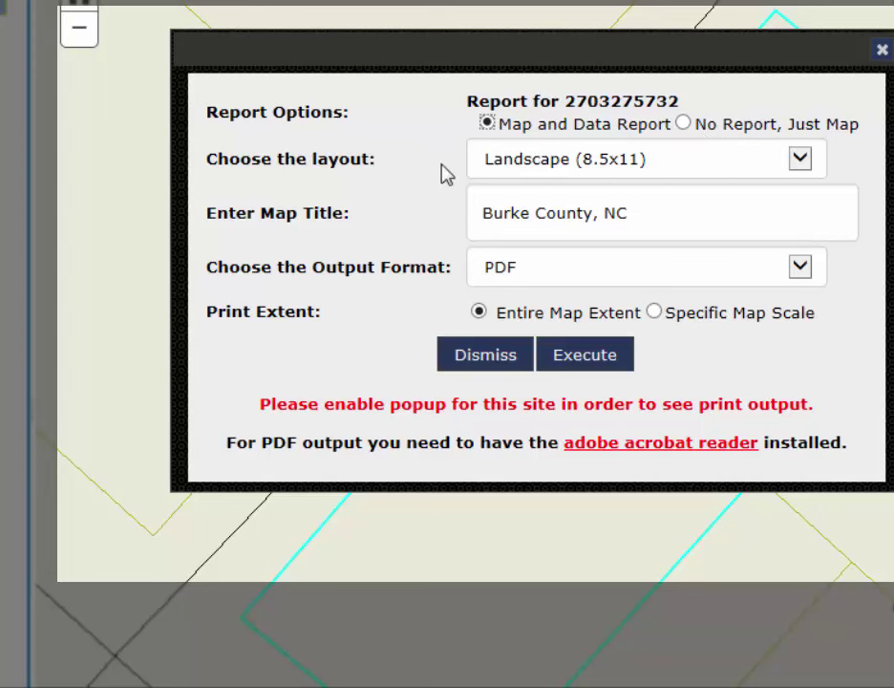
left_click(798, 161)
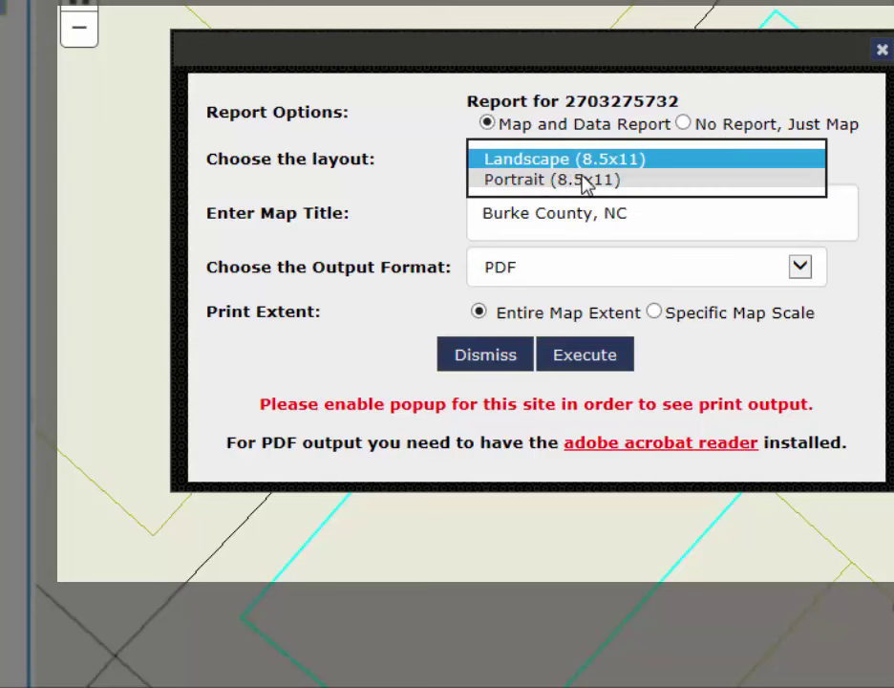
left_click(541, 160)
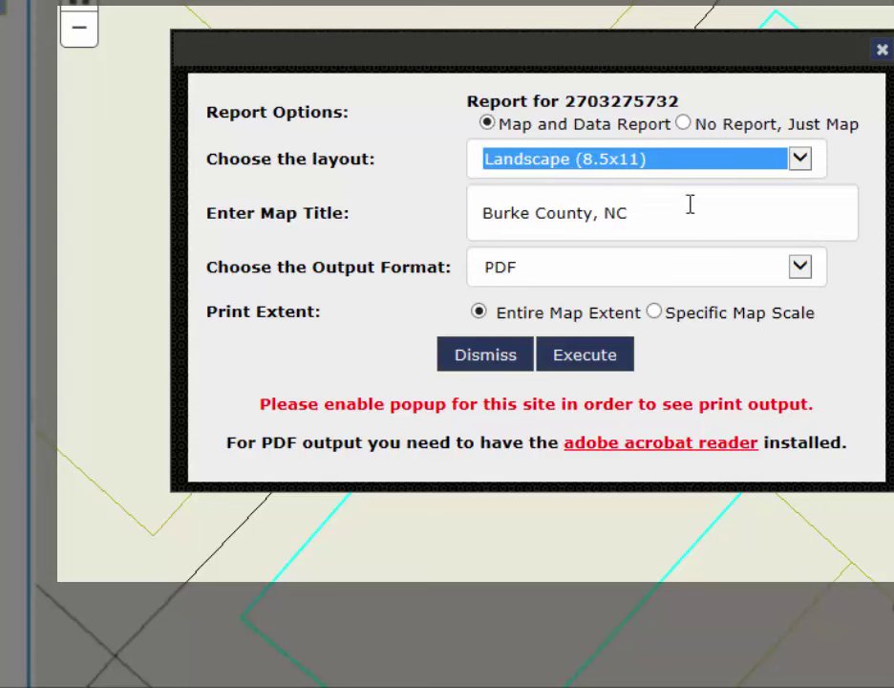
left_click(663, 214)
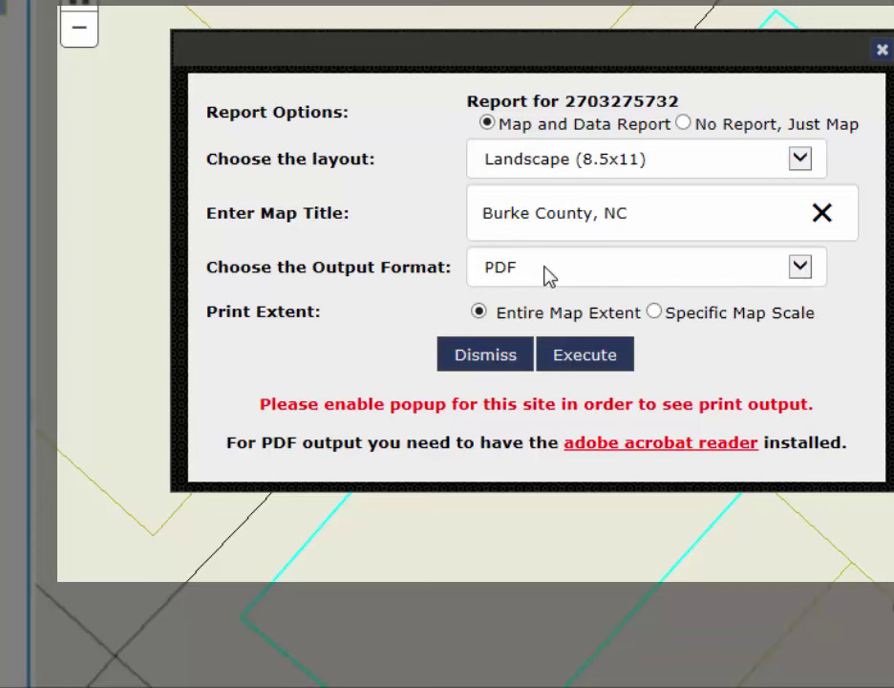
left_click(802, 273)
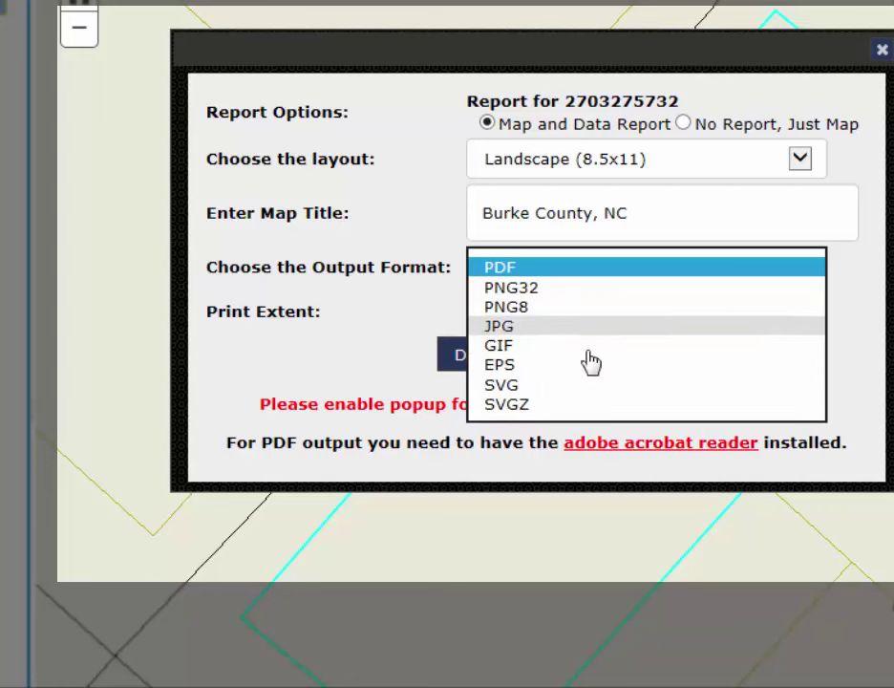
left_click(688, 211)
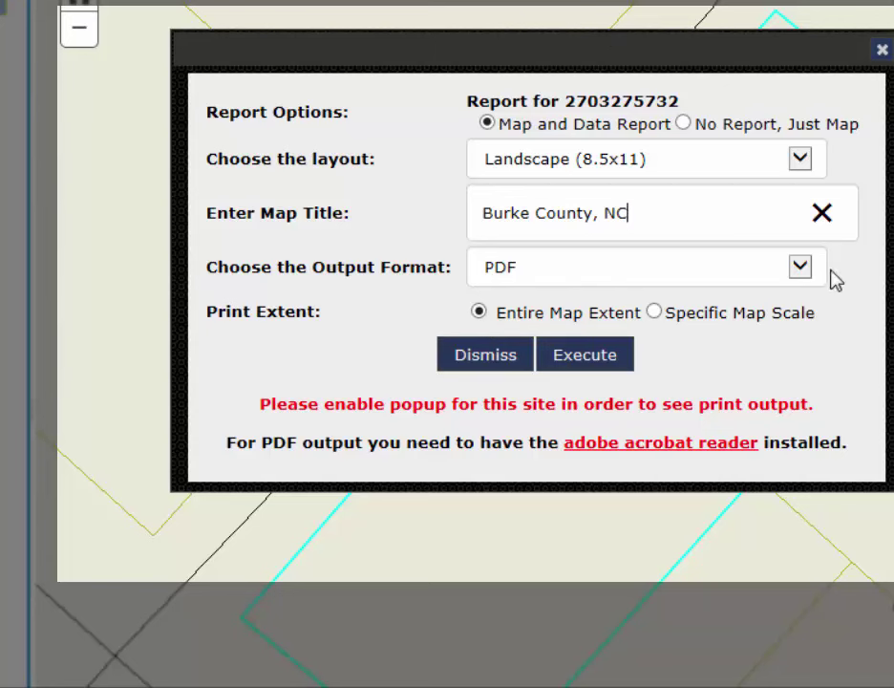
Set the print area to Entire Map Extent and generate the parcel report.
left_click(654, 313)
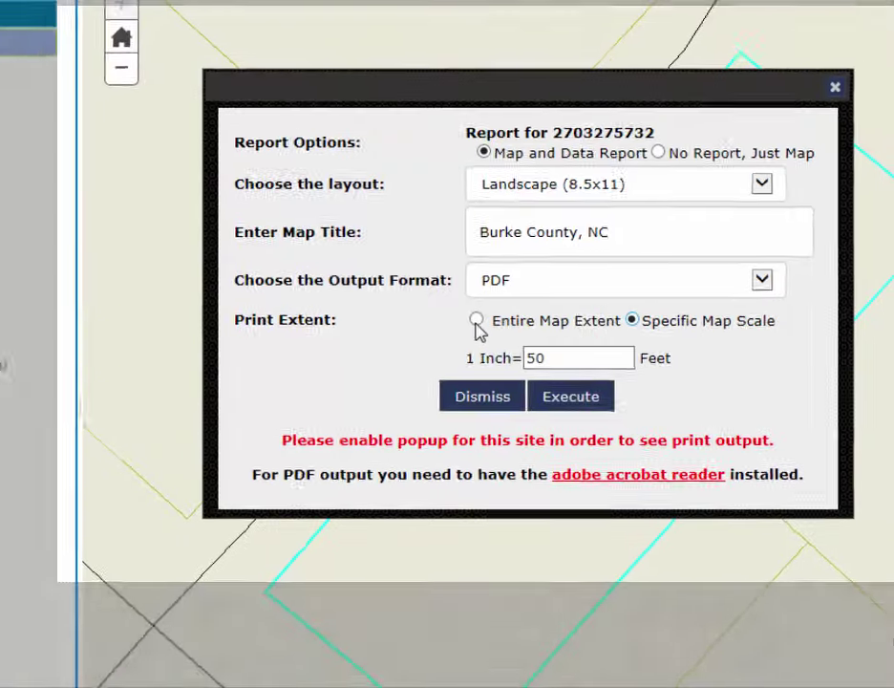
left_click(479, 312)
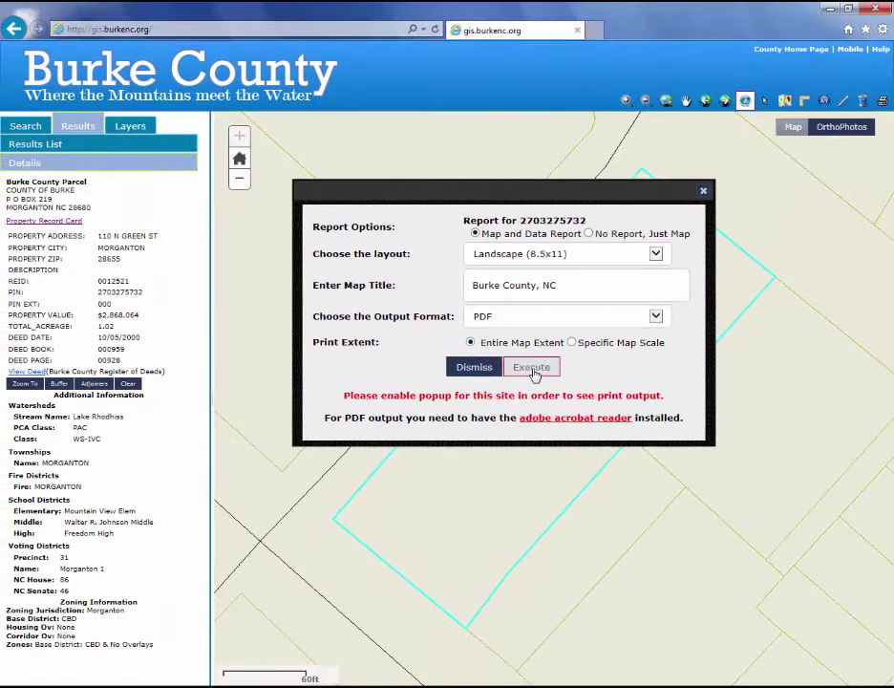
left_click(532, 368)
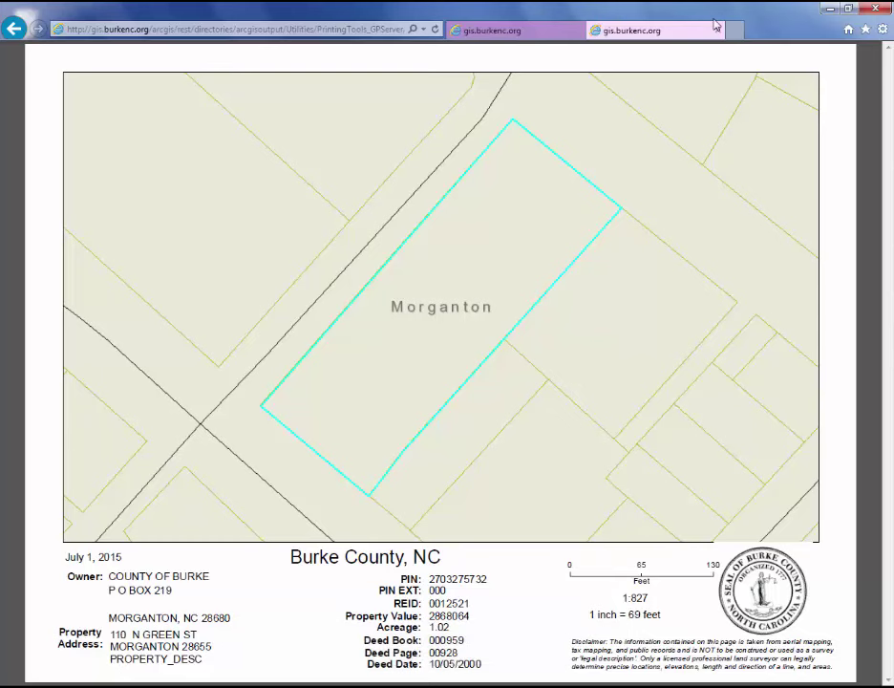
Close the generated PDF report tab to return to the parcel map.
left_click(721, 28)
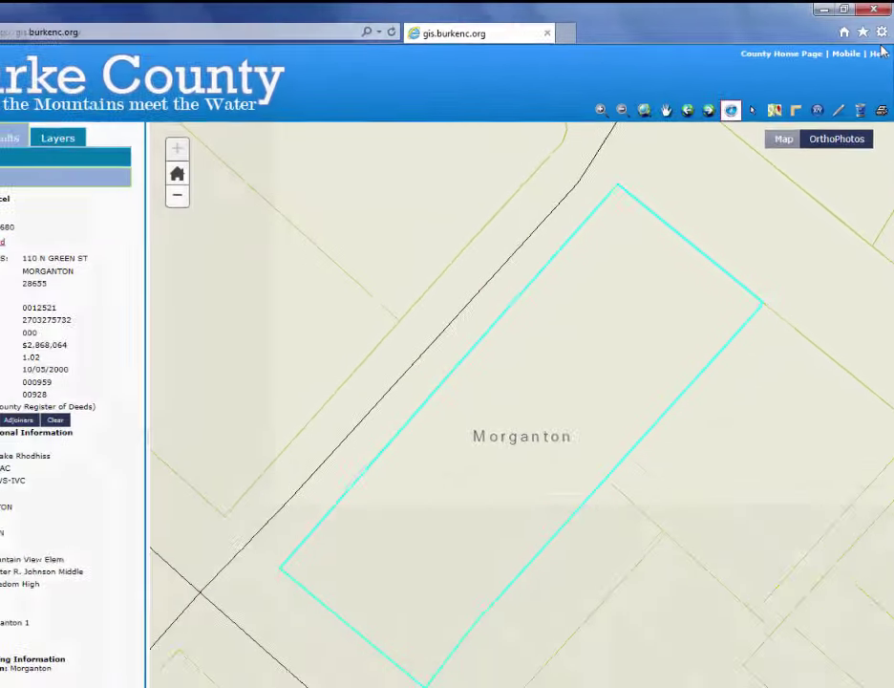
Open GIS Help and scroll through its navigation and toolbar descriptions, then back up.
left_click(880, 52)
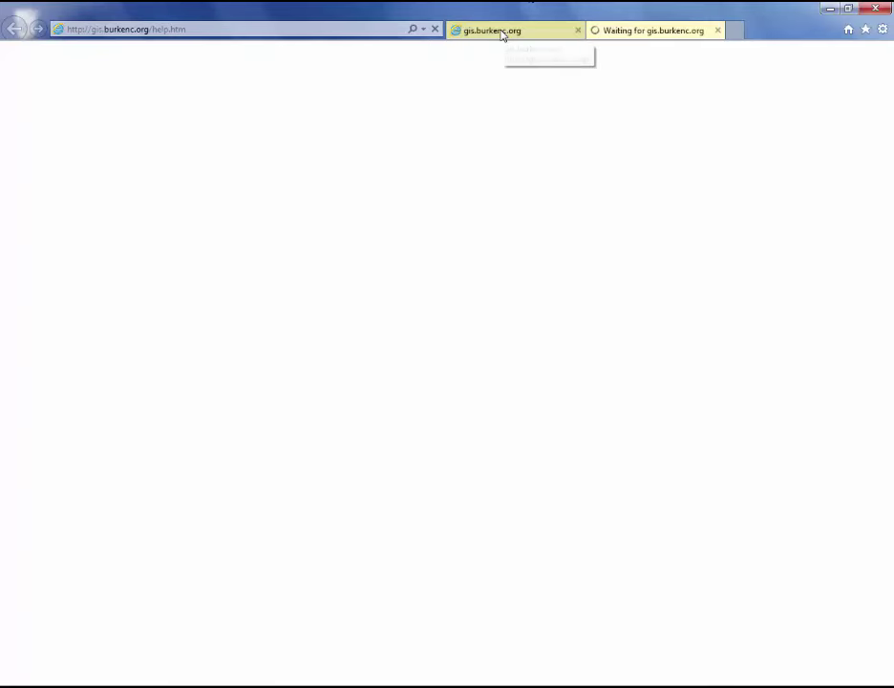
scroll(339, 312, "down", 9)
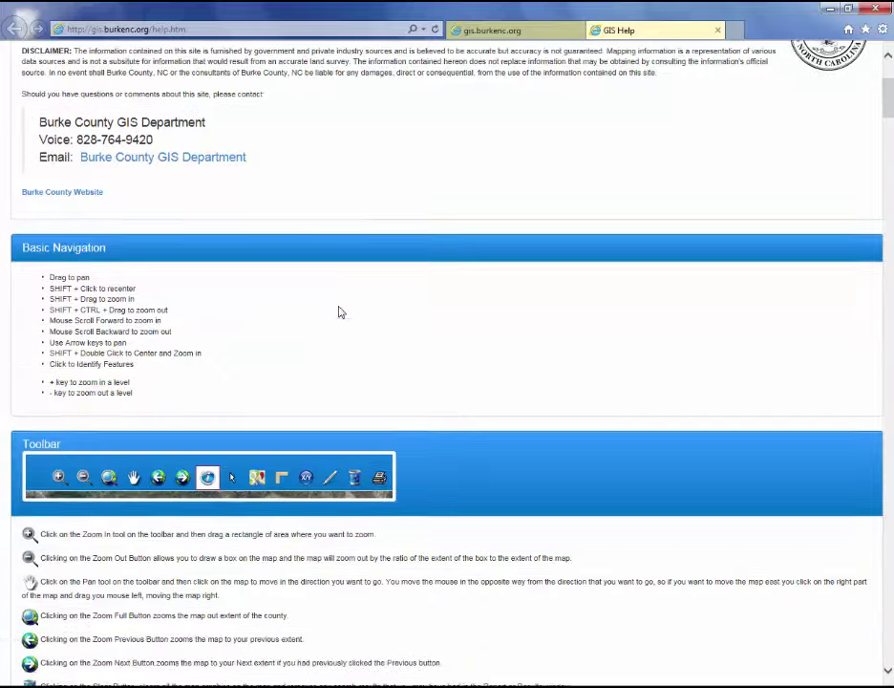
scroll(339, 312, "down", 15)
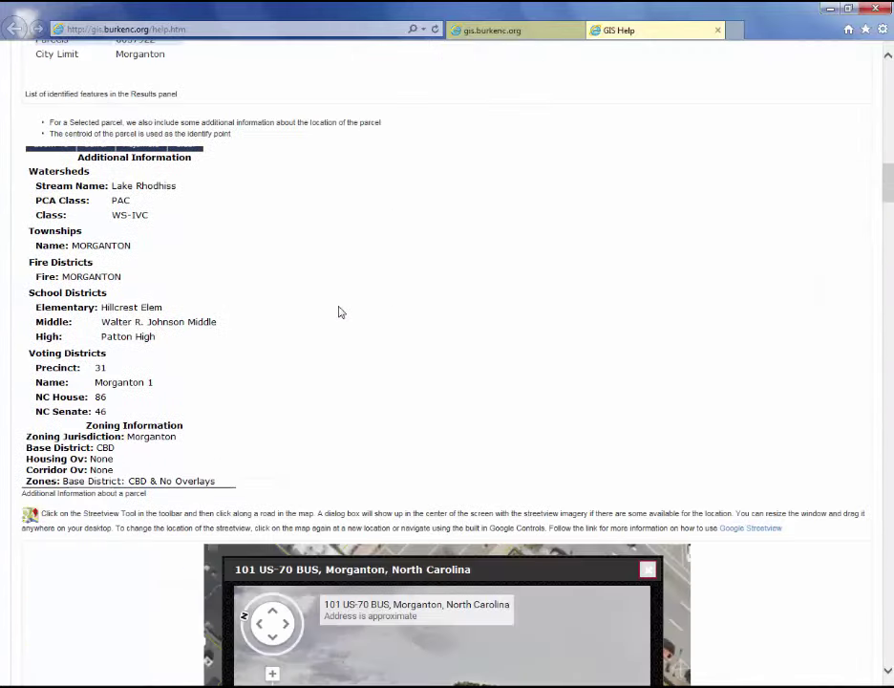
scroll(339, 312, "down", 5)
scroll(339, 313, "up", 12)
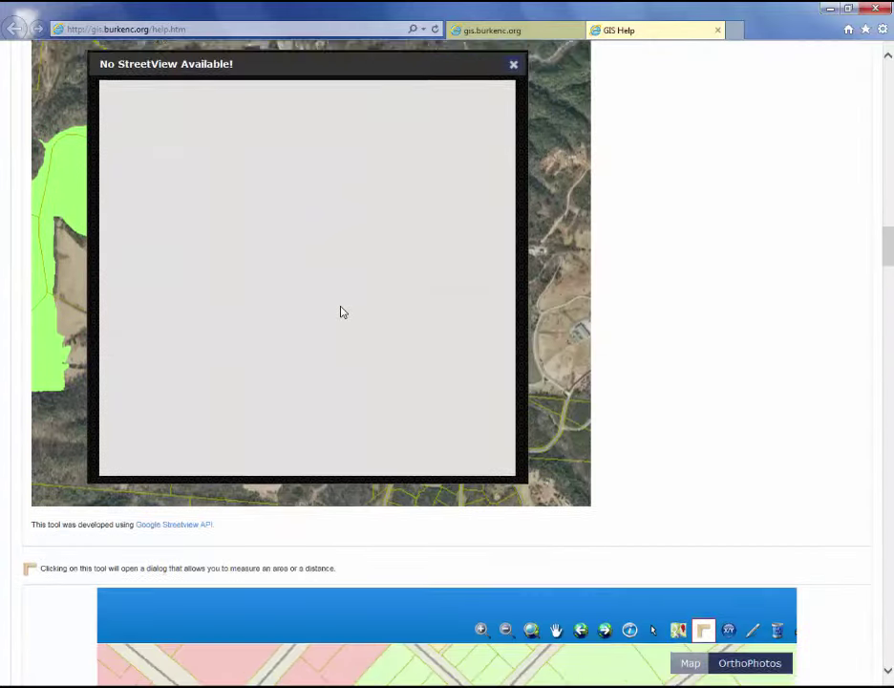
scroll(403, 318, "up", 20)
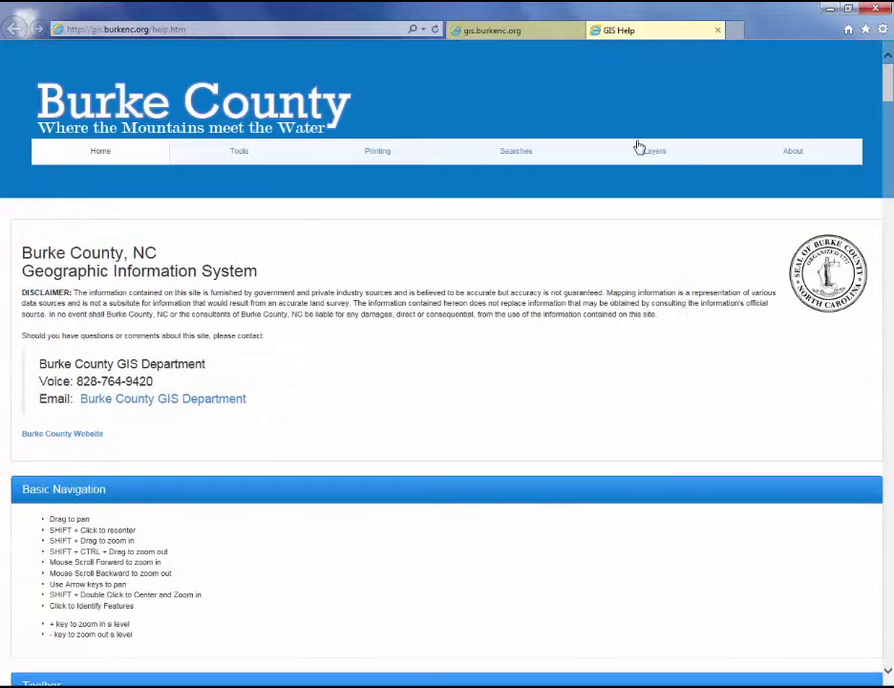